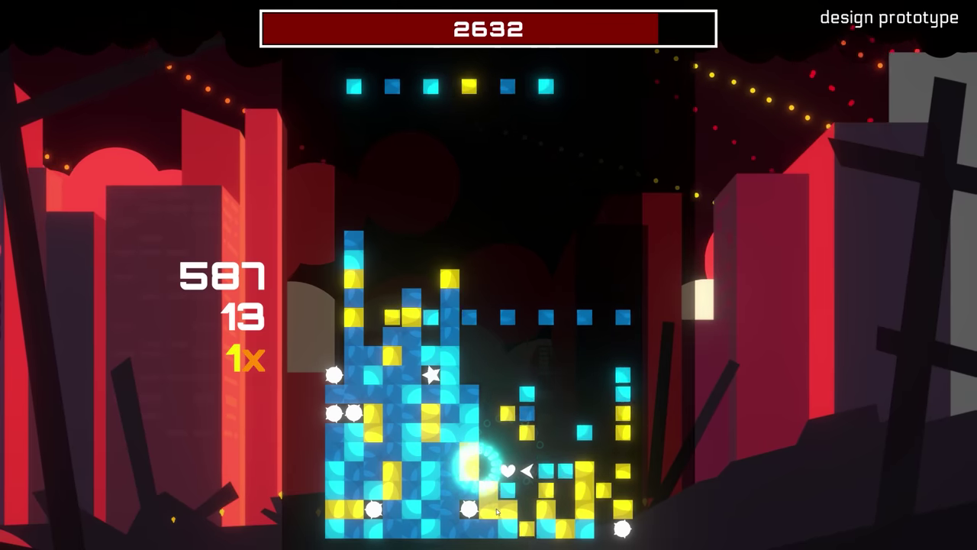
pyautogui.click(580, 493)
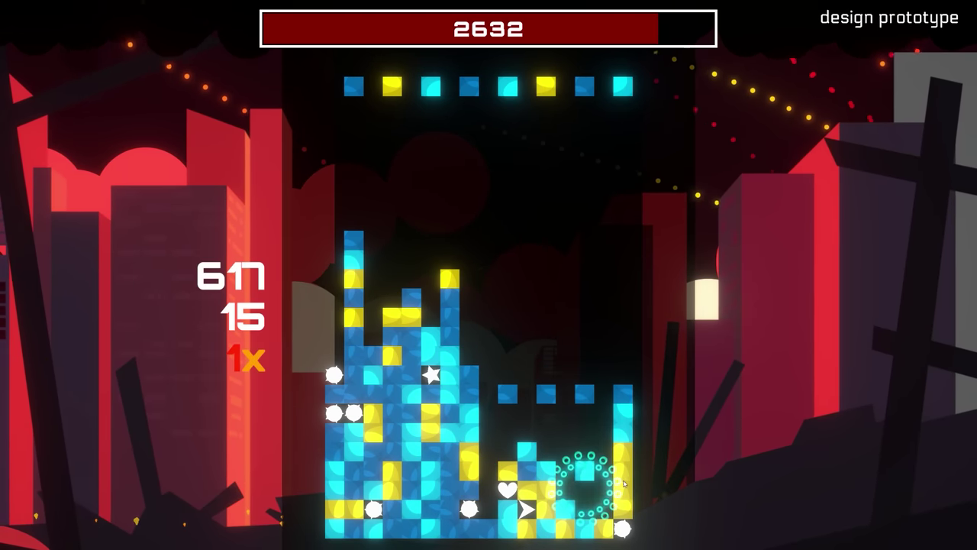
pyautogui.click(622, 485)
pyautogui.click(394, 426)
pyautogui.click(446, 484)
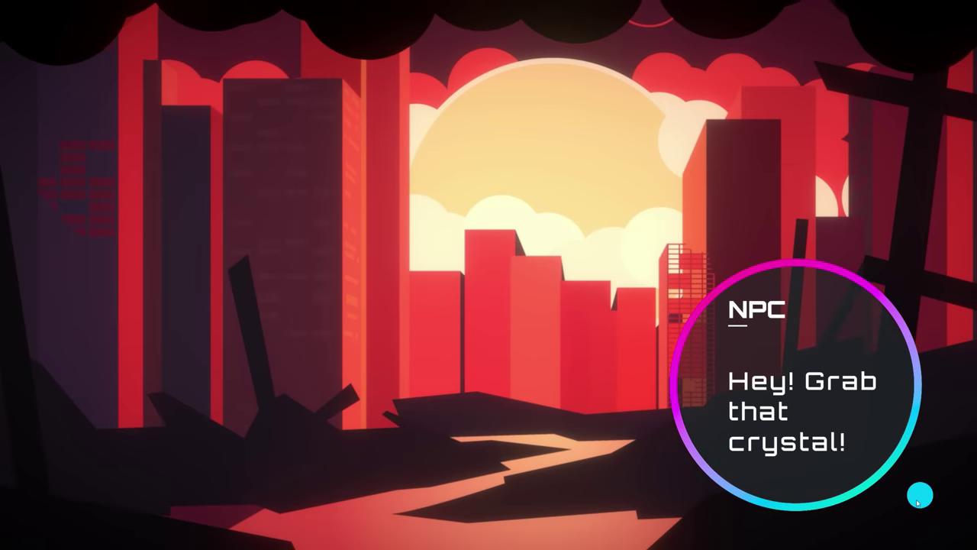
pyautogui.click(918, 502)
pyautogui.click(232, 449)
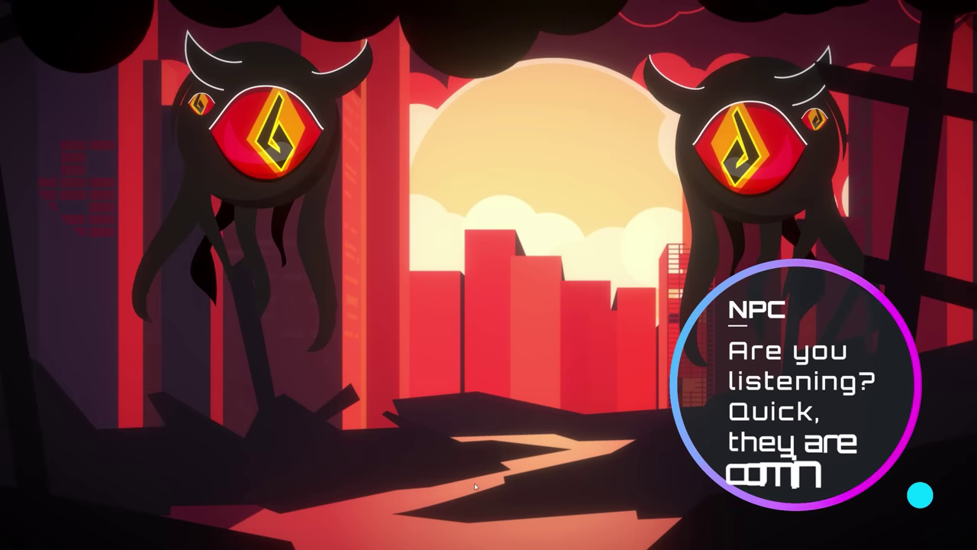
pyautogui.click(919, 498)
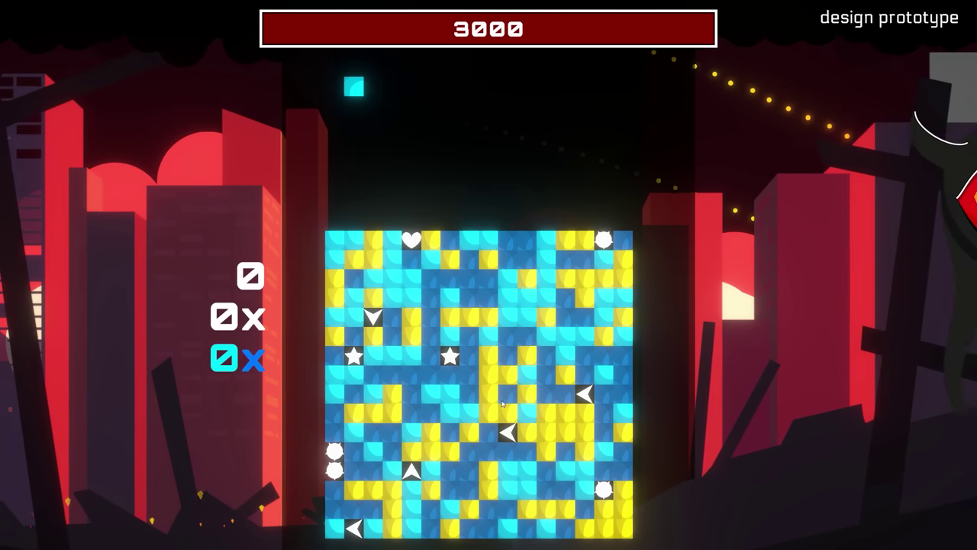
pyautogui.click(489, 402)
pyautogui.click(608, 509)
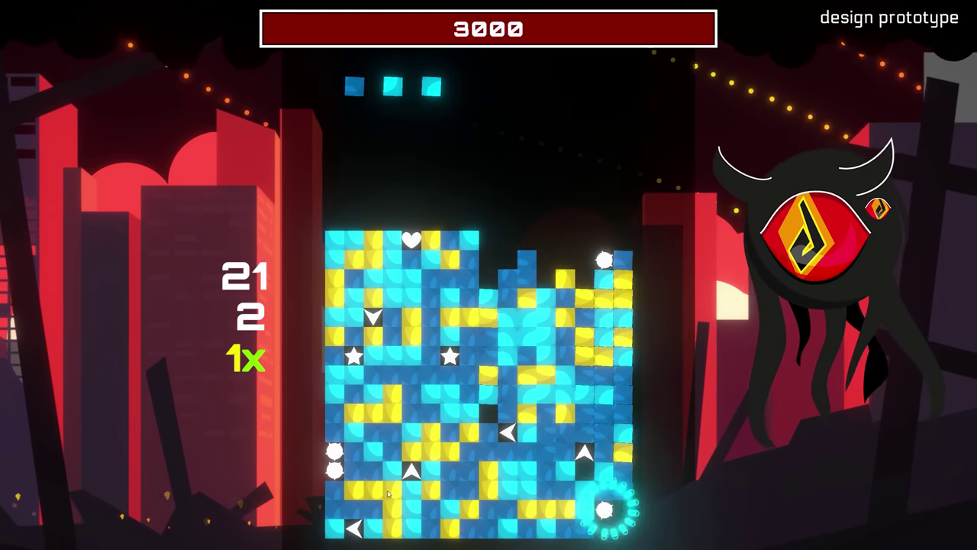
pyautogui.click(388, 494)
pyautogui.click(428, 453)
pyautogui.click(372, 438)
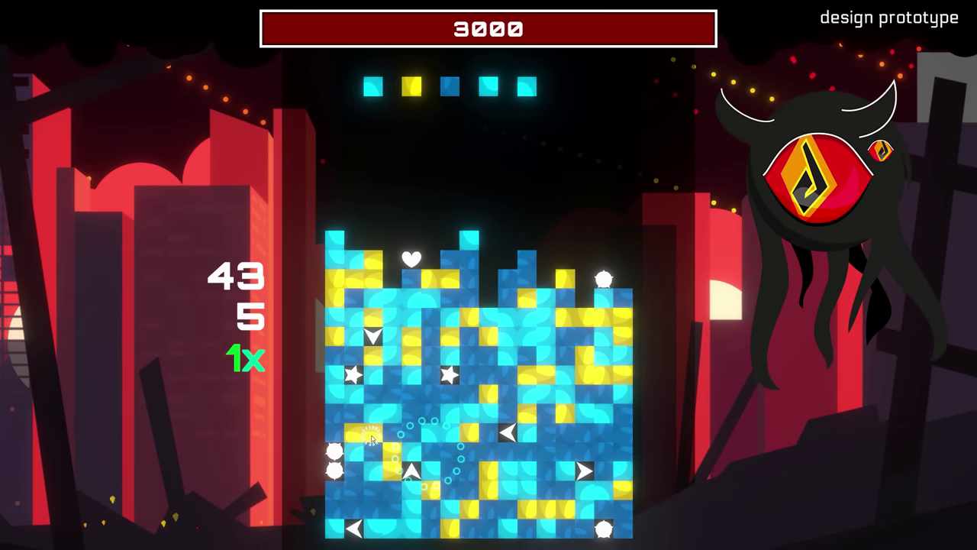
pyautogui.click(449, 374)
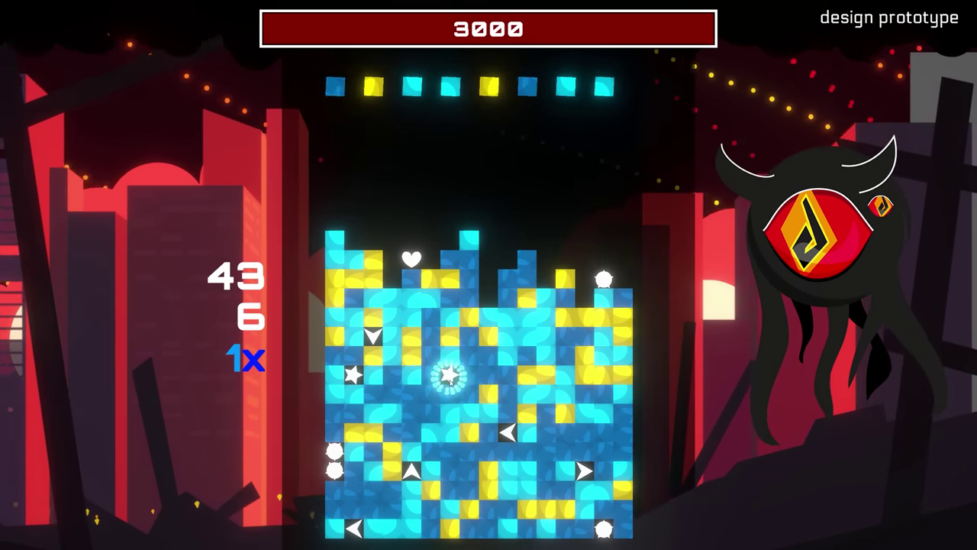
pyautogui.click(469, 369)
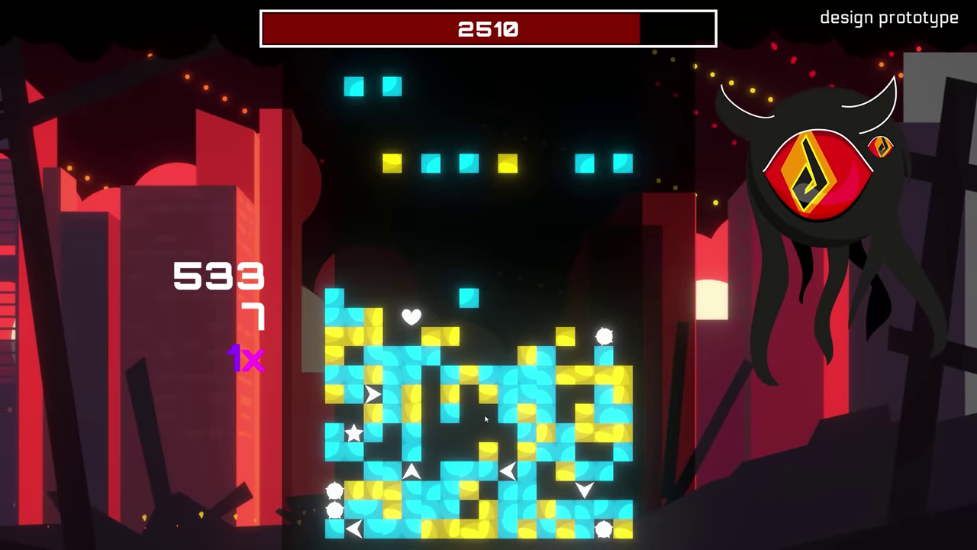
pyautogui.click(335, 510)
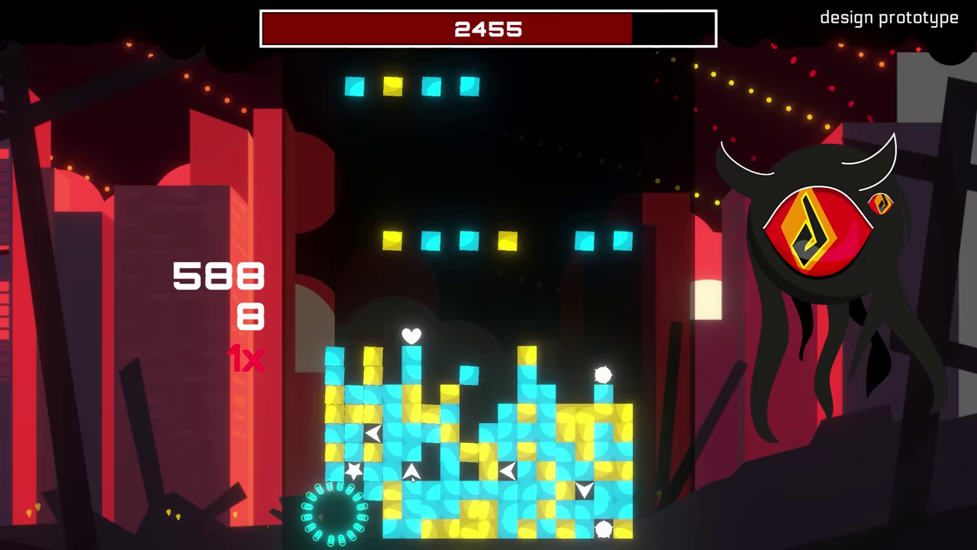
pyautogui.click(412, 473)
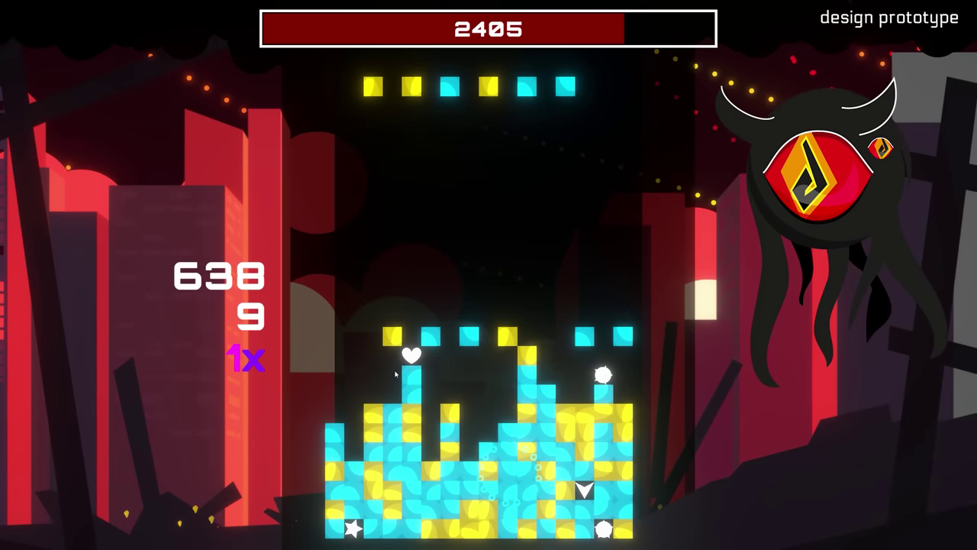
pyautogui.click(413, 356)
pyautogui.click(417, 398)
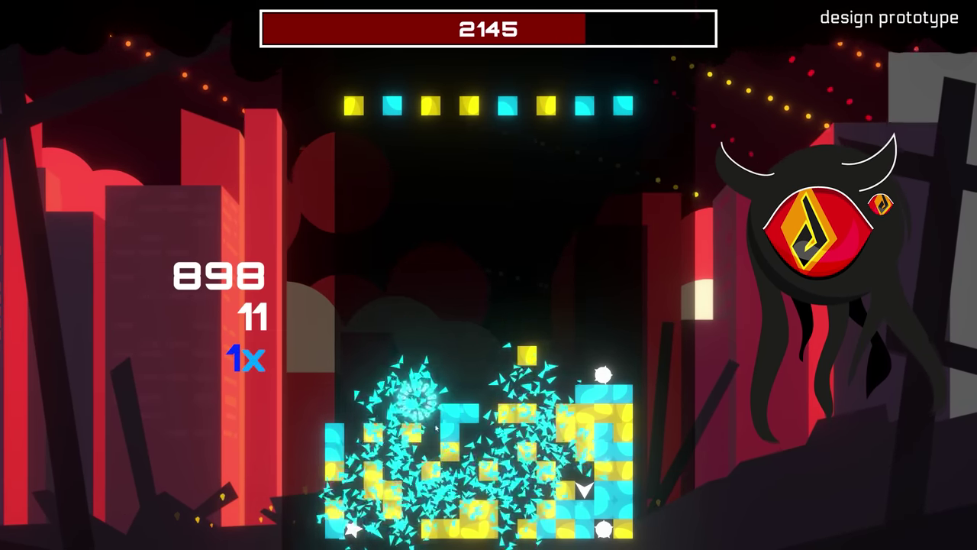
pyautogui.click(583, 490)
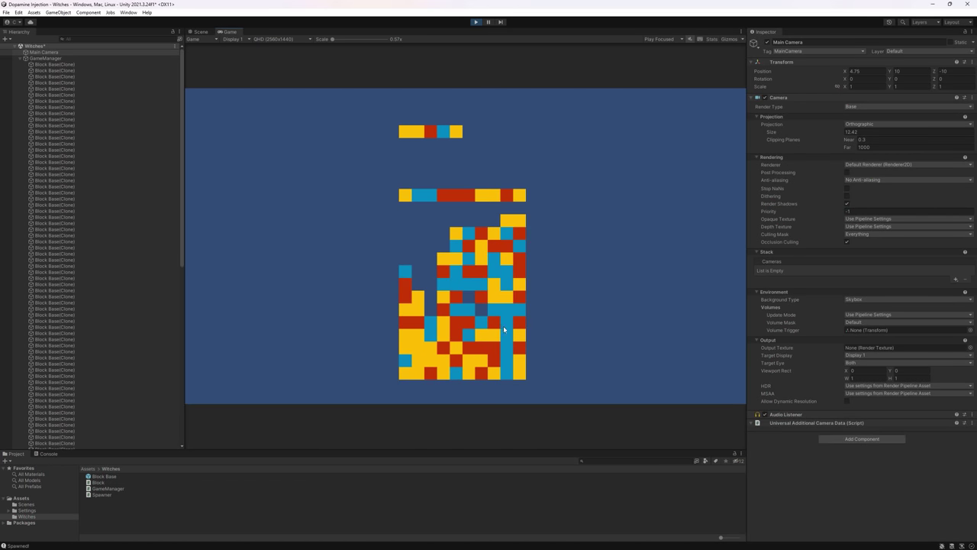
# Clear groups of matching blocks in the running block prototype to test its falling-block behaviour.
pyautogui.click(507, 375)
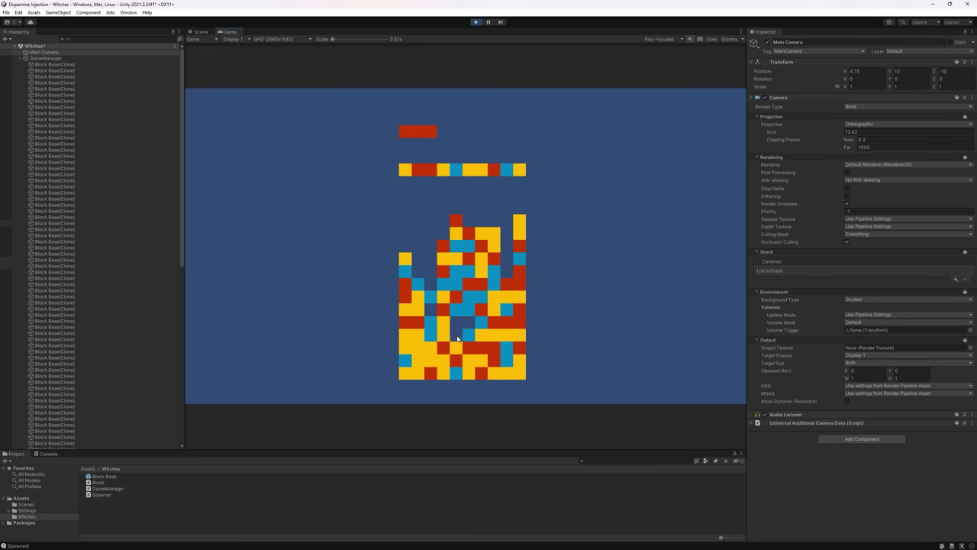
pyautogui.click(502, 336)
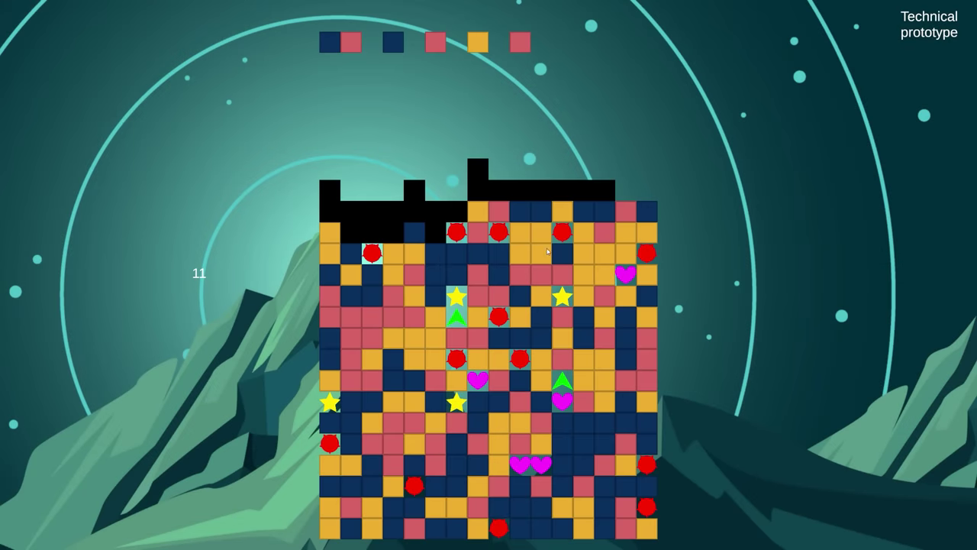
pyautogui.click(526, 249)
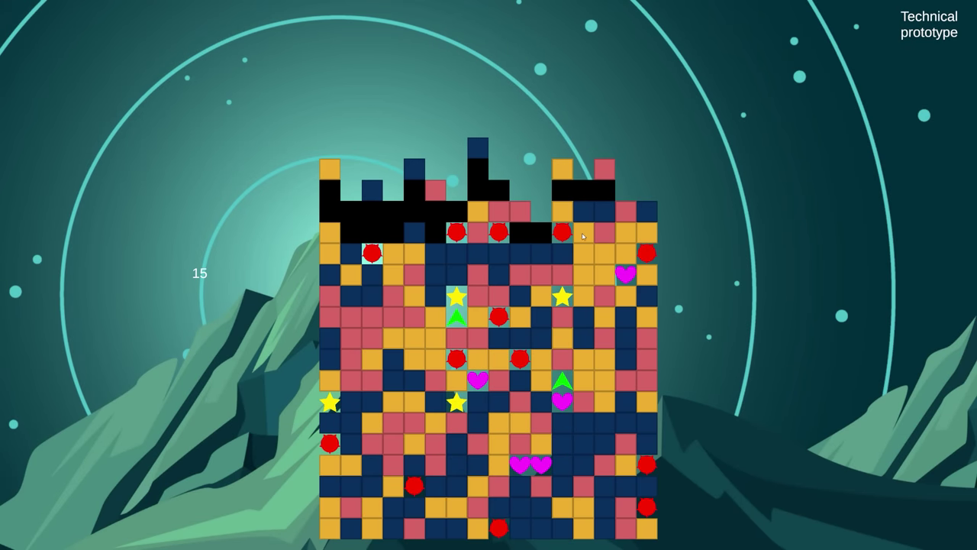
pyautogui.click(582, 236)
pyautogui.click(498, 258)
pyautogui.click(399, 296)
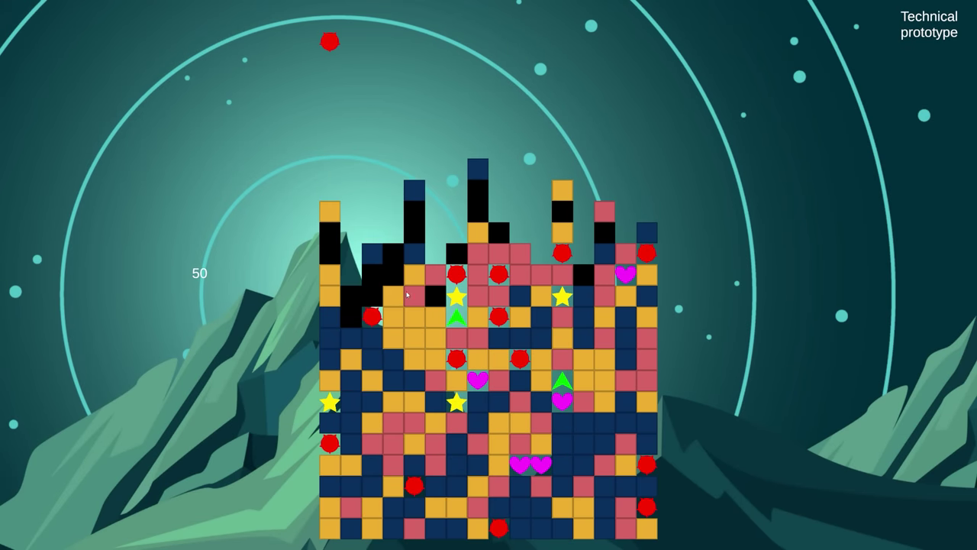
pyautogui.click(392, 310)
pyautogui.click(336, 352)
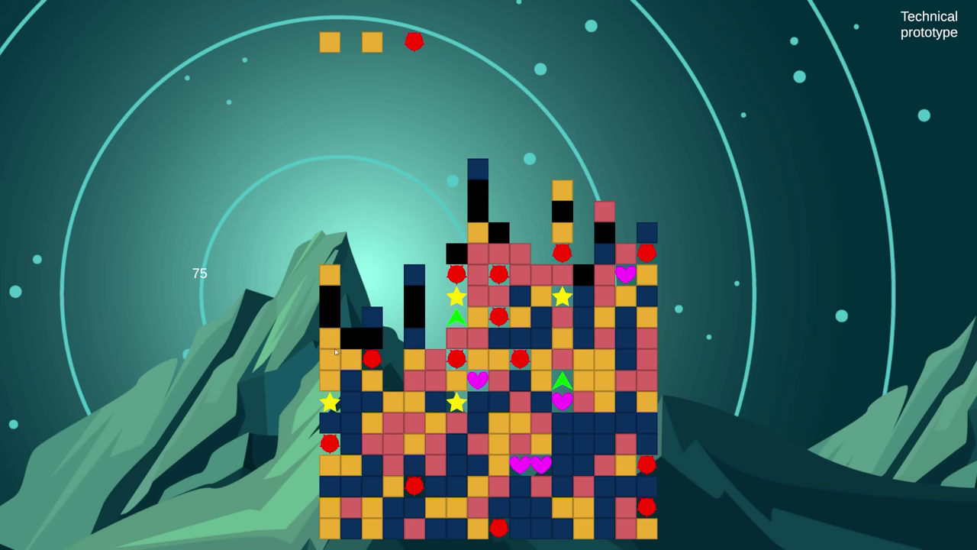
pyautogui.click(490, 275)
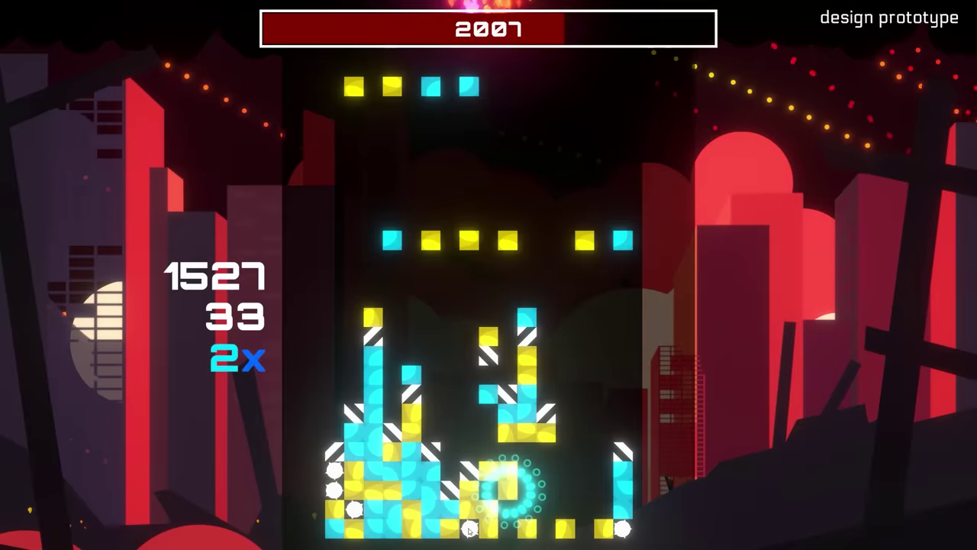
pyautogui.click(361, 506)
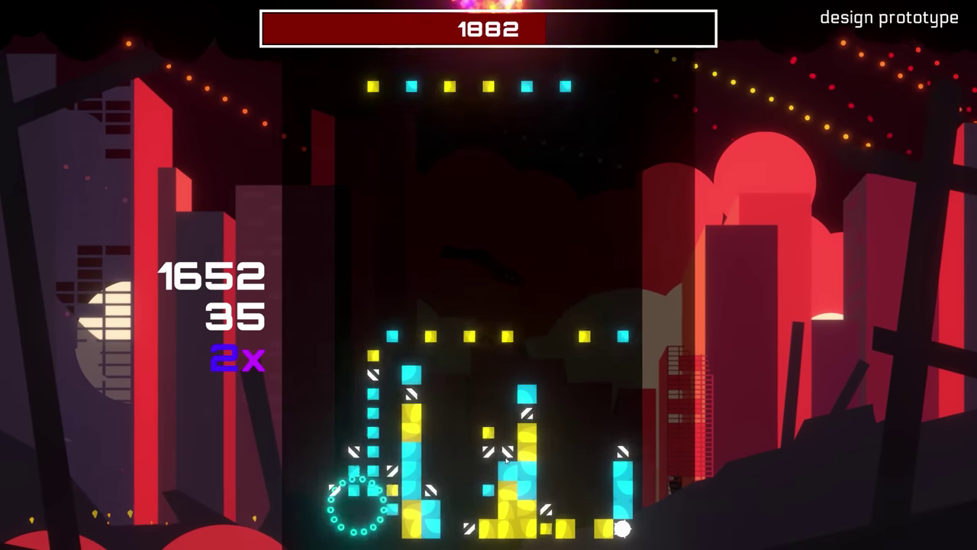
pyautogui.click(615, 534)
pyautogui.click(510, 510)
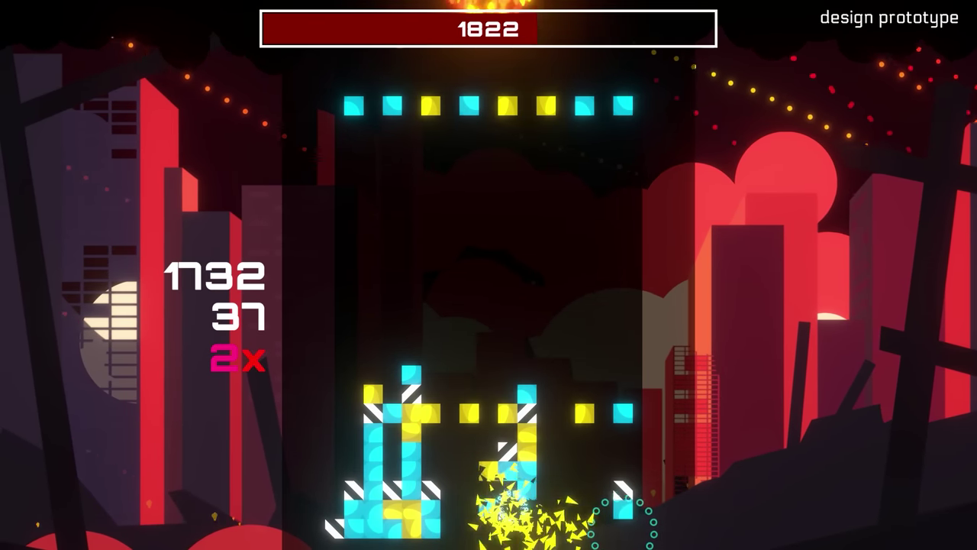
pyautogui.click(380, 510)
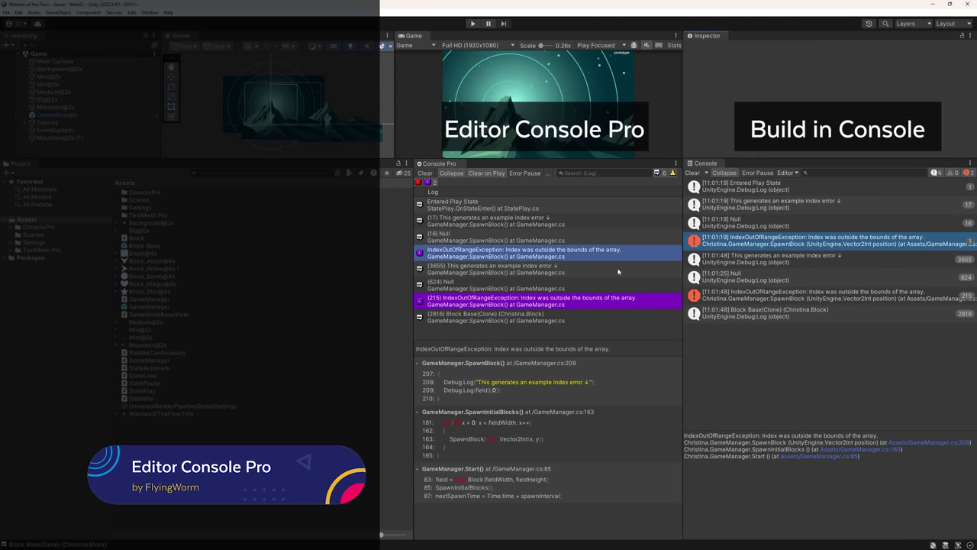
# Resize the detail areas of Console Pro and the built-in Console, and inspect the first IndexOutOfRangeException in Console Pro.
pyautogui.moveTo(612, 339); pyautogui.dragTo(609, 370)
pyautogui.moveTo(707, 430); pyautogui.dragTo(709, 368)
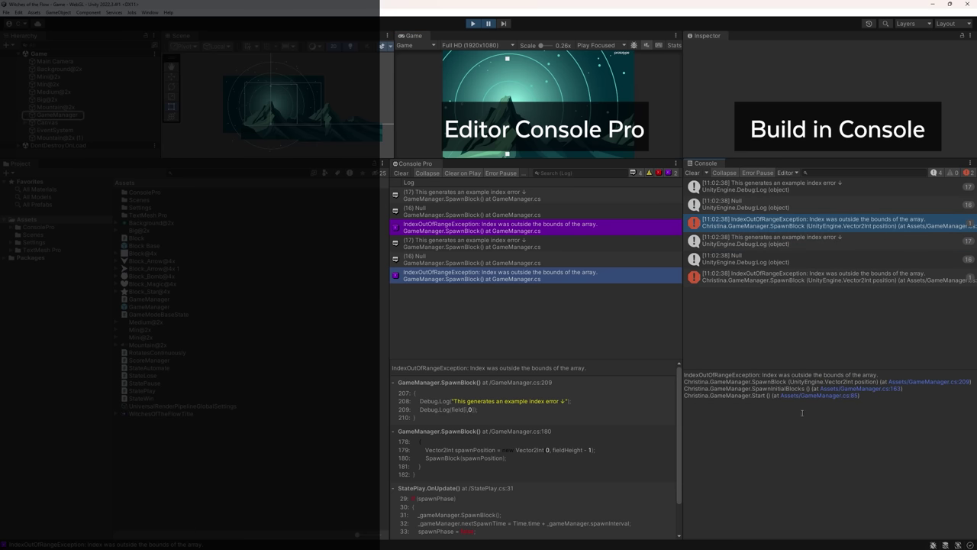
pyautogui.click(479, 229)
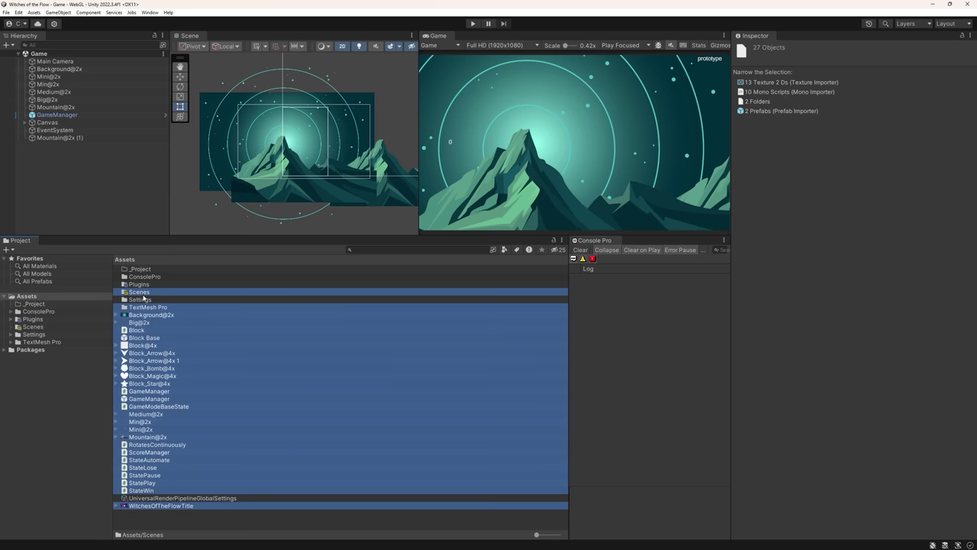
# Create an Art folder inside _Project and a Sprites folder inside Art.
pyautogui.rightClick(161, 495)
pyautogui.click(335, 155)
pyautogui.write('Art')
pyautogui.press('Return')
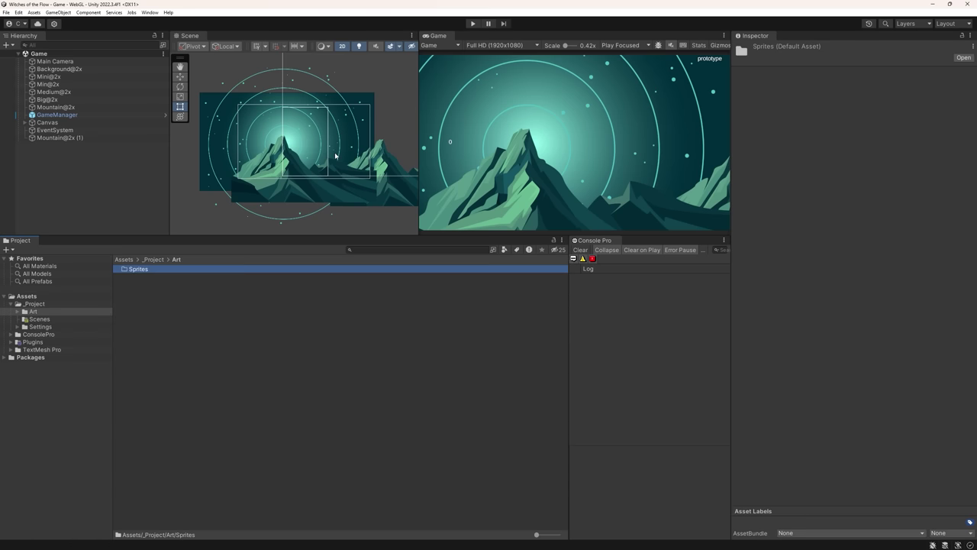
pyautogui.click(312, 379)
# Create the folders Scripts and Prefabs inside the _Project folder.
pyautogui.click(33, 306)
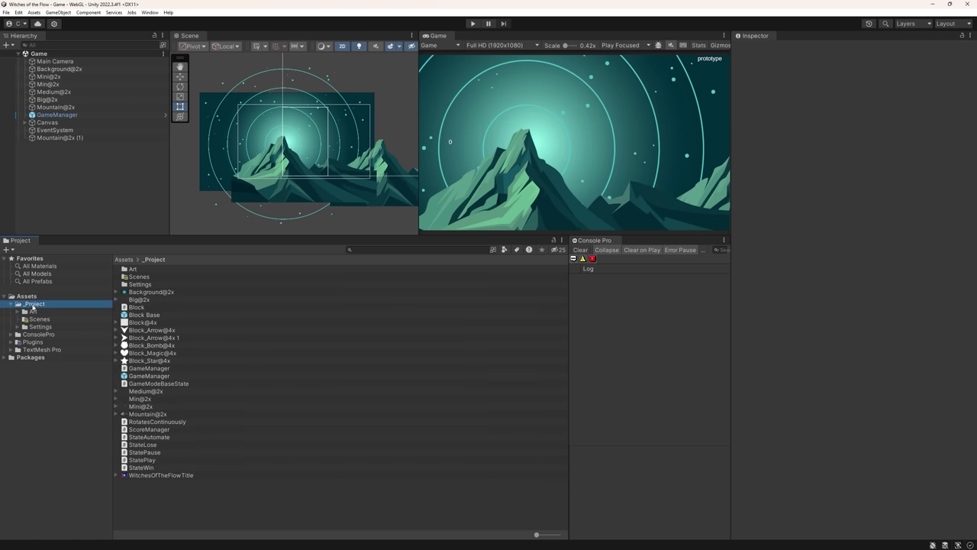
pyautogui.write('Scripts')
pyautogui.press('Return')
pyautogui.write('Prefabs')
pyautogui.press('Return')
# Create the subfolders Gameplay, UI and Systems inside the Scripts folder.
pyautogui.doubleClick(141, 292)
pyautogui.write('Gameplay')
pyautogui.press('Return')
pyautogui.write('UI')
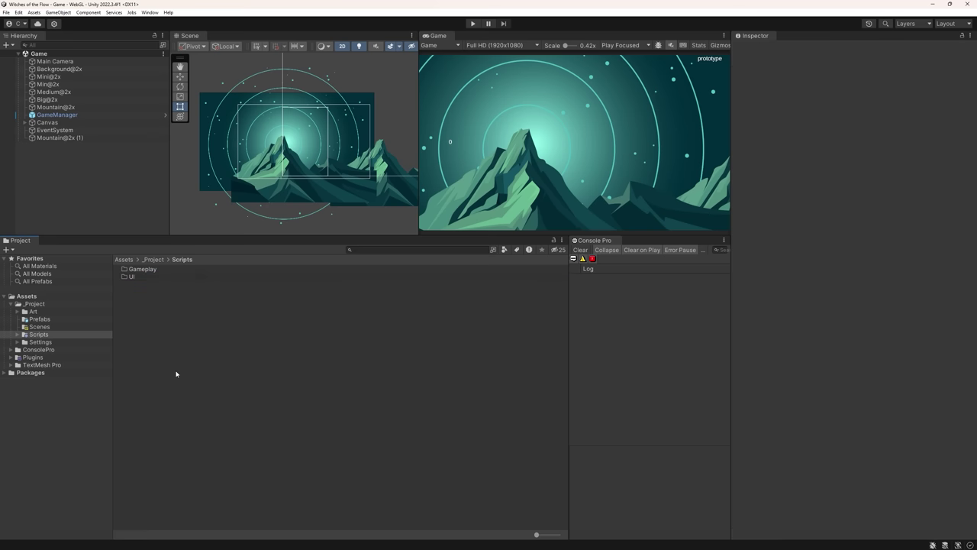
pyautogui.write('Systems')
pyautogui.press('Return')
# Create the subfolders Levels and Scoring inside the Gameplay scripts folder.
pyautogui.doubleClick(142, 269)
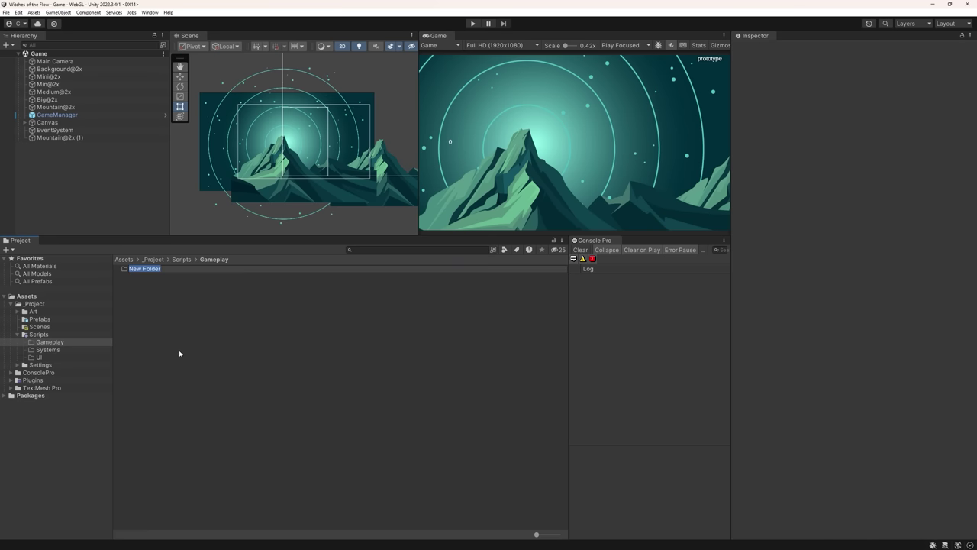
pyautogui.write('Levels')
pyautogui.press('Return')
pyautogui.write('Scoring')
pyautogui.press('Return')
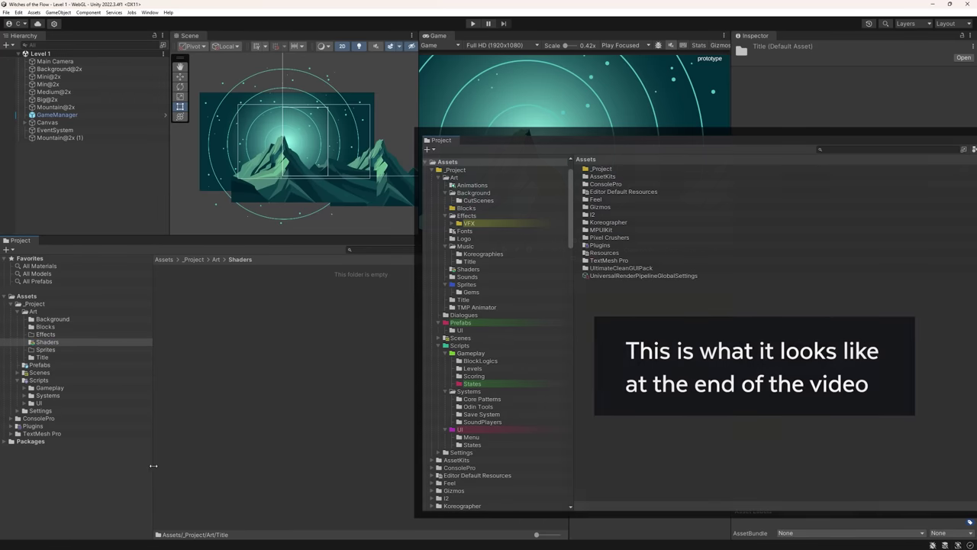
# Give the Scripts folder the ClrAquamarine icon with Rainbow Folders and apply it.
pyautogui.click(35, 380)
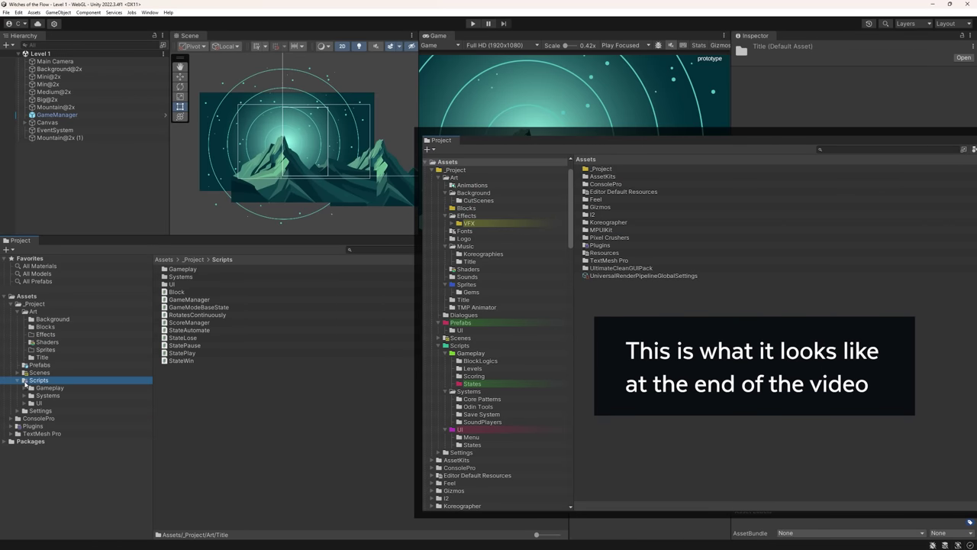
pyautogui.keyDown('alt'); pyautogui.click(25, 381); pyautogui.keyUp('alt')
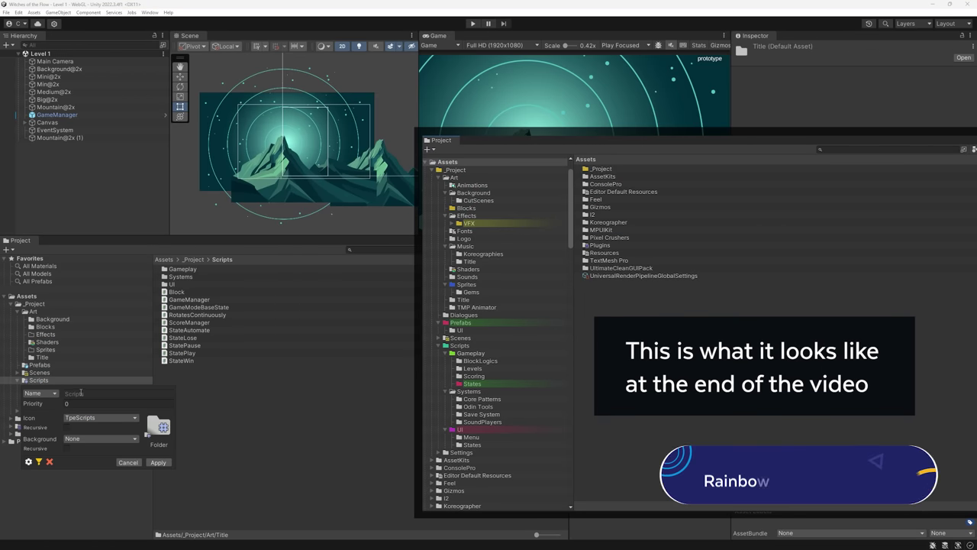
pyautogui.click(102, 418)
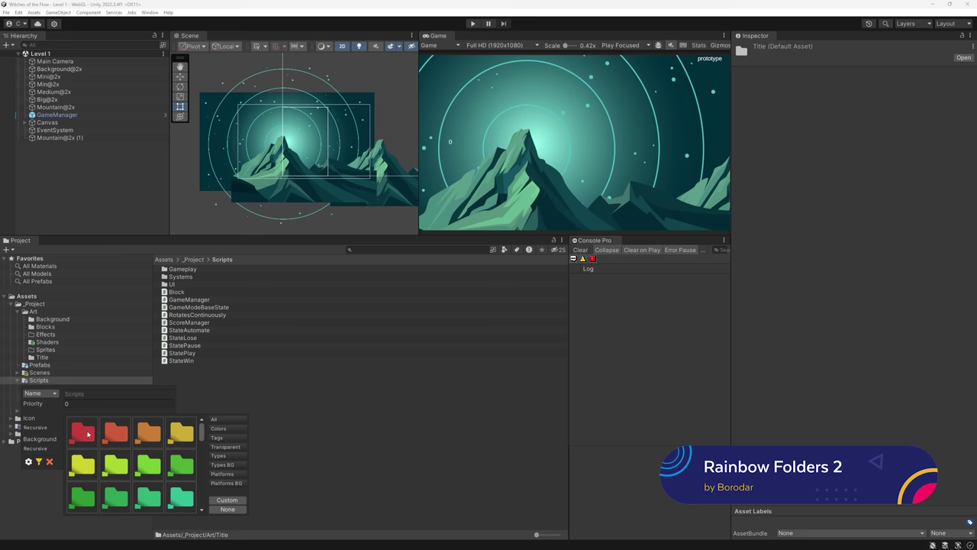
pyautogui.click(184, 500)
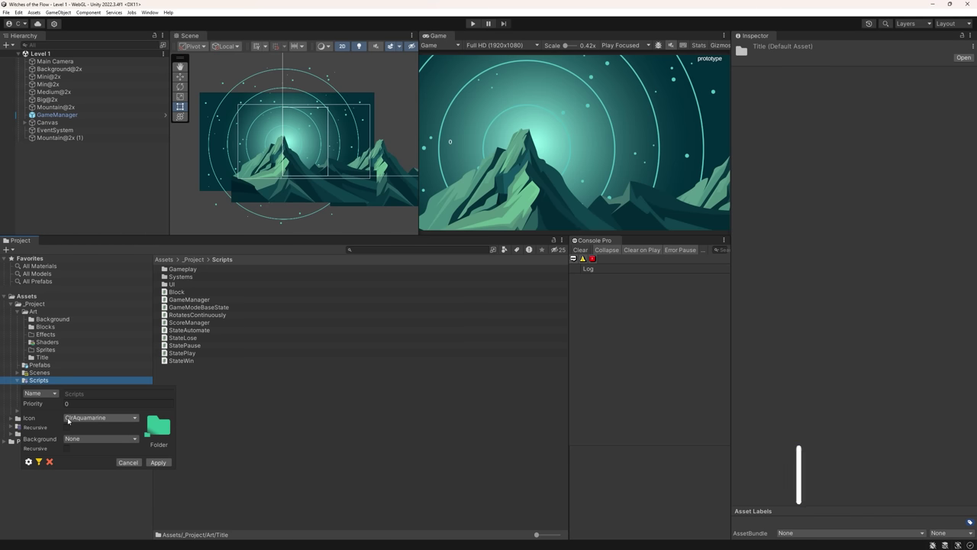
pyautogui.click(160, 463)
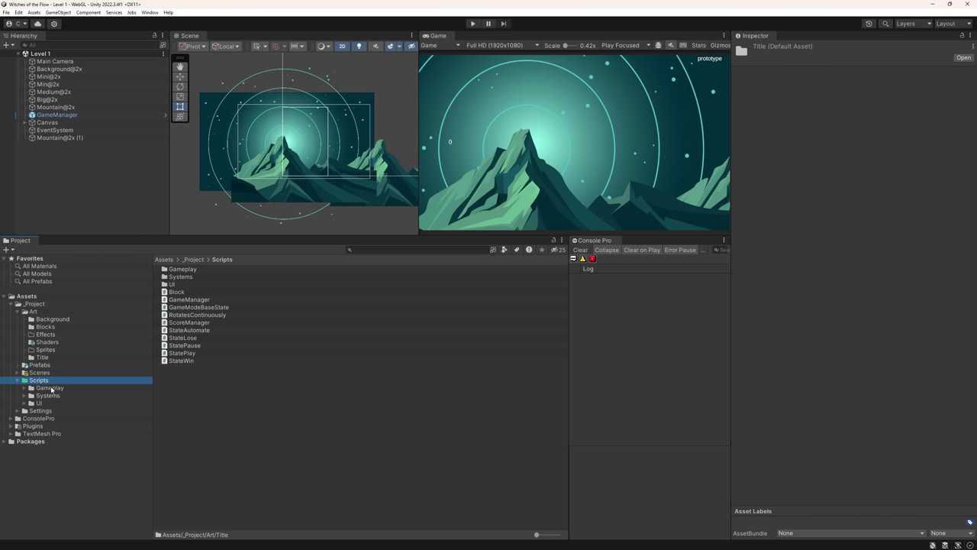
# Give the Gameplay folder inside Scripts a bright green folder icon with Rainbow Folders.
pyautogui.click(50, 389)
pyautogui.keyDown('alt'); pyautogui.click(31, 389); pyautogui.keyUp('alt')
pyautogui.click(102, 428)
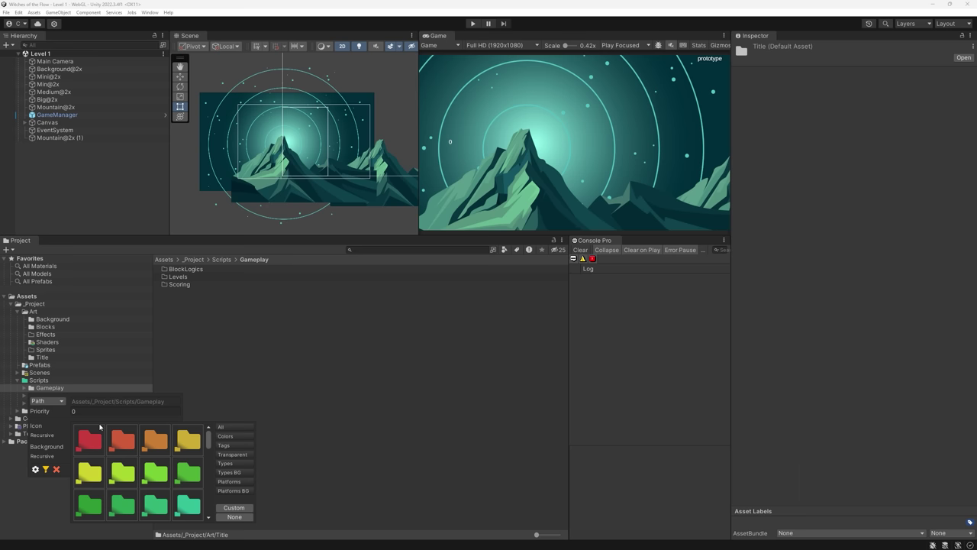
pyautogui.scroll(-3, 201, 457)
pyautogui.moveTo(209, 456)
pyautogui.mouseDown()
pyautogui.moveTo(207, 508)
pyautogui.moveTo(209, 438)
pyautogui.mouseUp()
pyautogui.click(155, 474)
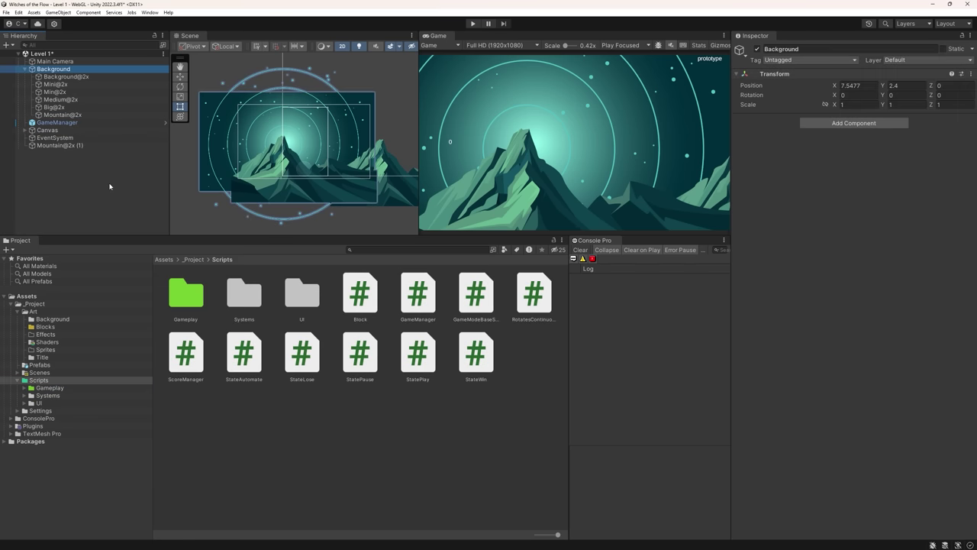
# Make the Mountain@2x (1) sprite a child of the Background object in the scene hierarchy.
pyautogui.moveTo(64, 73); pyautogui.dragTo(63, 71)
pyautogui.click(25, 70)
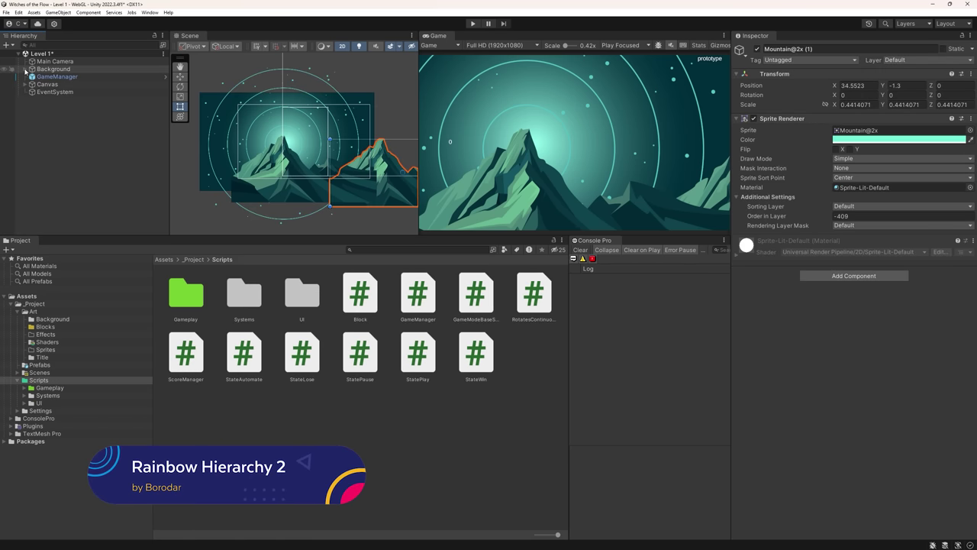
# Give the GameManager object the EditorSettings icon and a red background with Rainbow Hierarchy and apply it.
pyautogui.click(40, 77)
pyautogui.keyDown('alt'); pyautogui.click(33, 78); pyautogui.keyUp('alt')
pyautogui.click(107, 114)
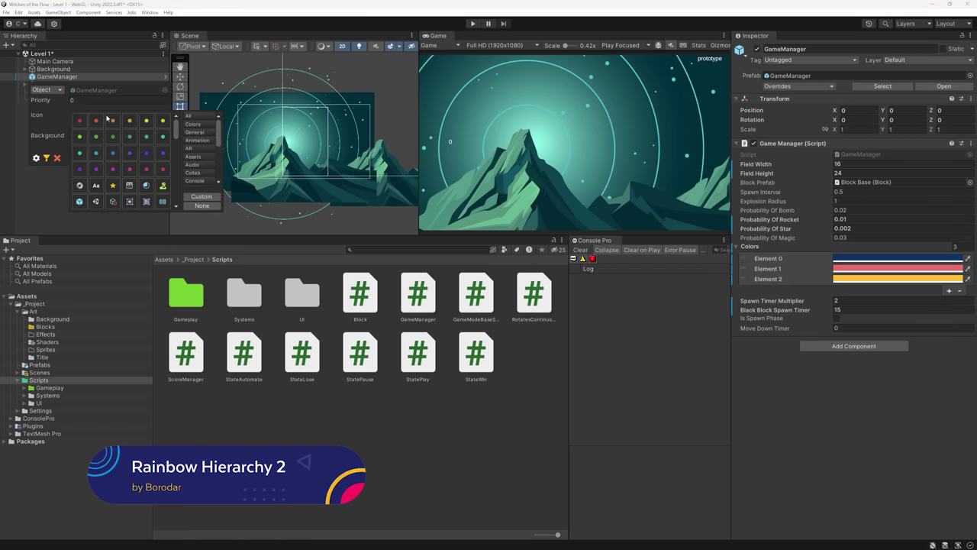
pyautogui.click(80, 185)
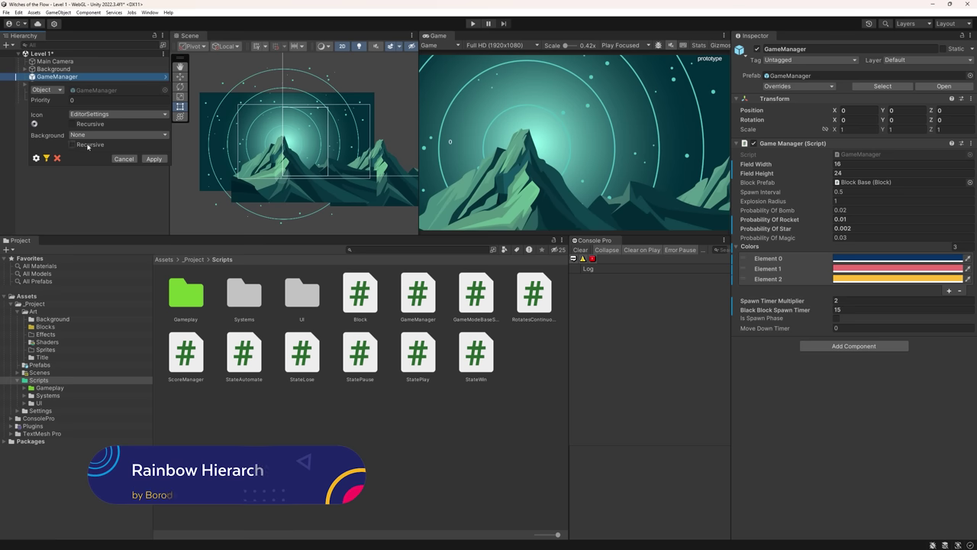
pyautogui.click(116, 135)
pyautogui.click(118, 142)
pyautogui.click(151, 159)
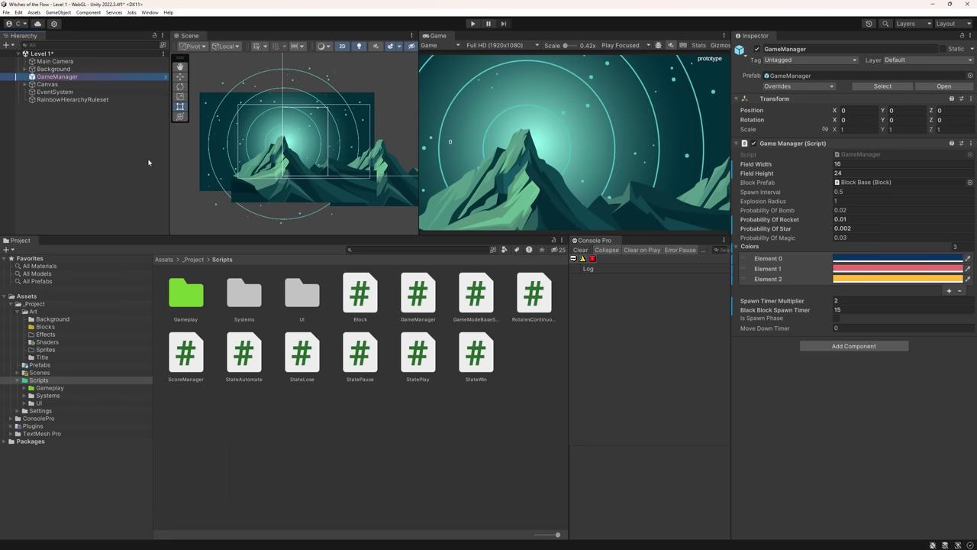
# Change the GameManager object's Rainbow Hierarchy background to yellow and apply it.
pyautogui.click(70, 92)
pyautogui.keyDown('alt'); pyautogui.click(38, 78); pyautogui.keyUp('alt')
pyautogui.click(116, 135)
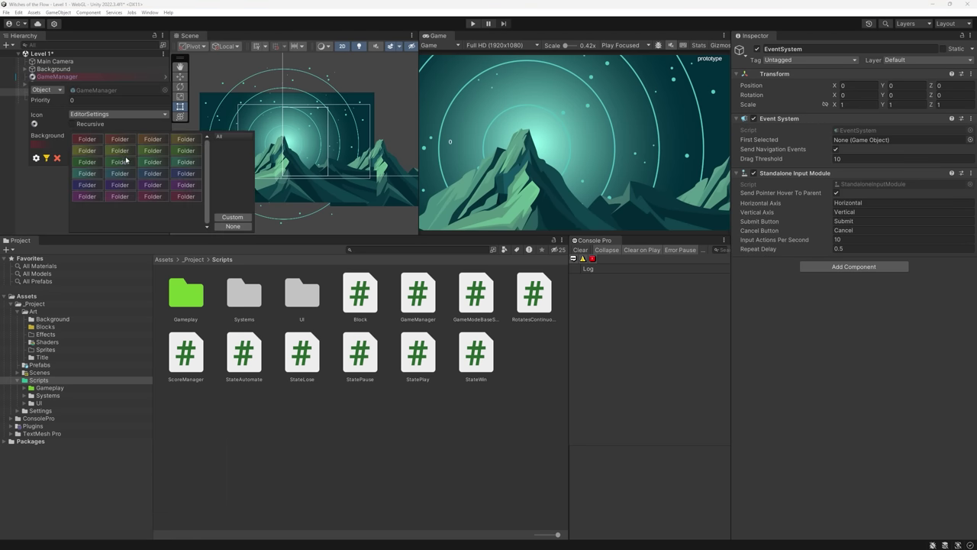
pyautogui.click(151, 161)
pyautogui.click(151, 159)
pyautogui.click(53, 128)
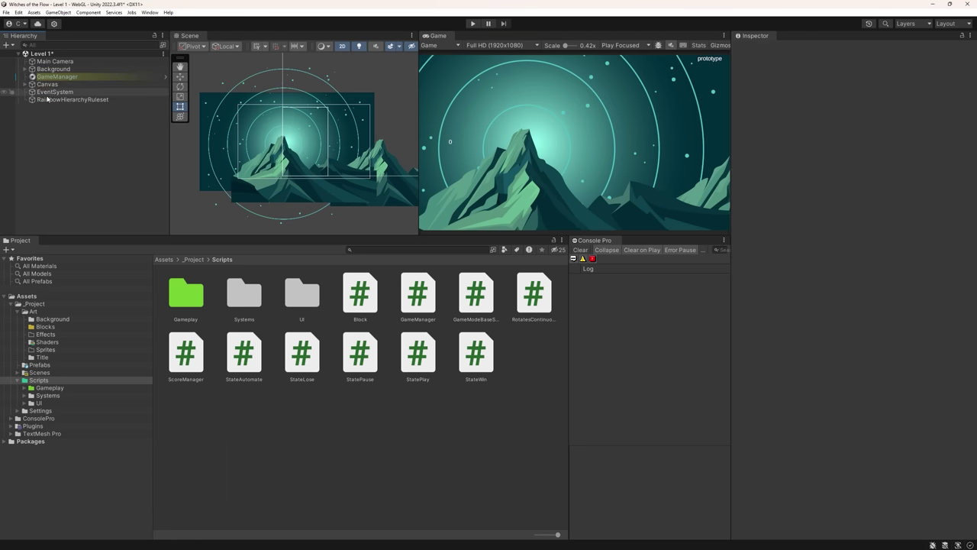
# Give the Canvas object the GuiSkin icon and a ClrCyan background with Rainbow Hierarchy, apply it and reopen its settings.
pyautogui.click(46, 100)
pyautogui.click(46, 86)
pyautogui.click(33, 84)
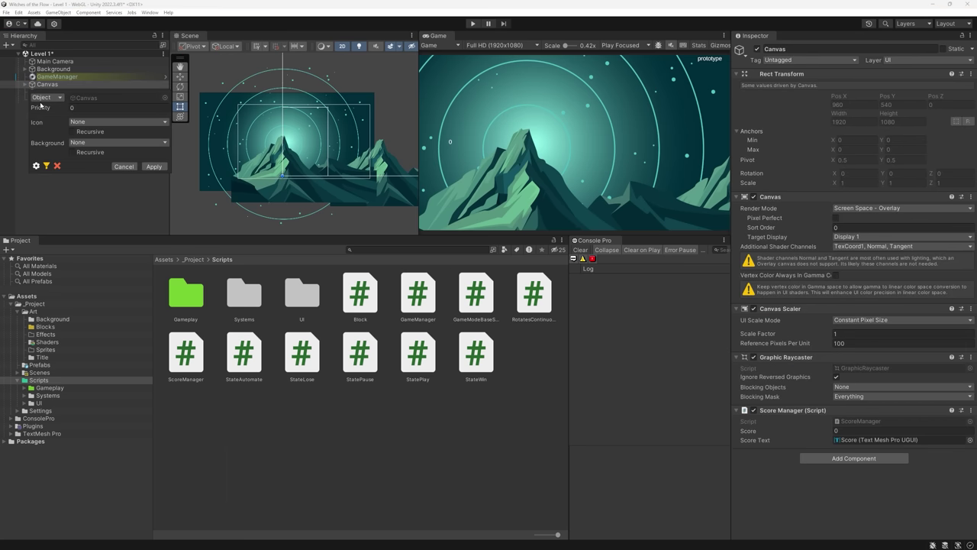
pyautogui.click(46, 97)
pyautogui.click(120, 122)
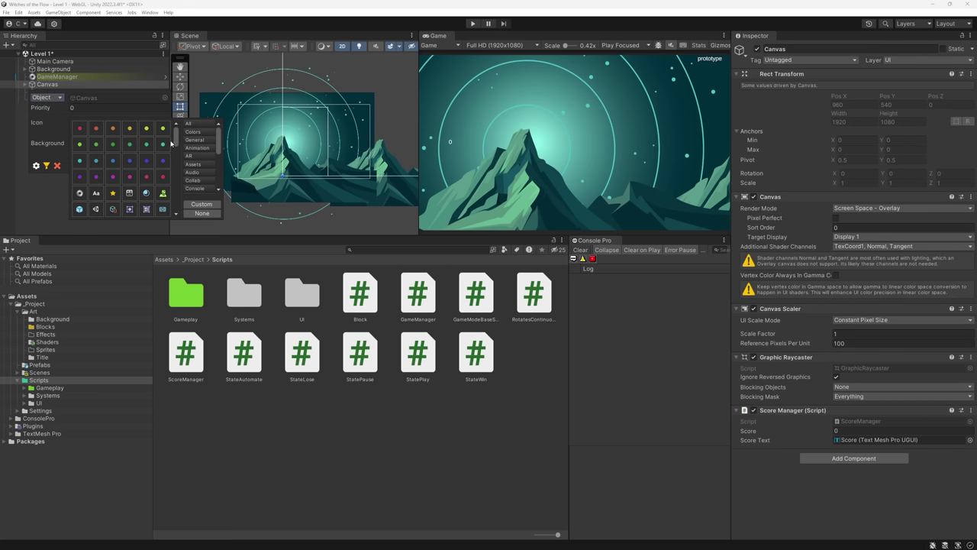
pyautogui.click(131, 192)
pyautogui.click(94, 144)
pyautogui.click(83, 182)
pyautogui.click(155, 165)
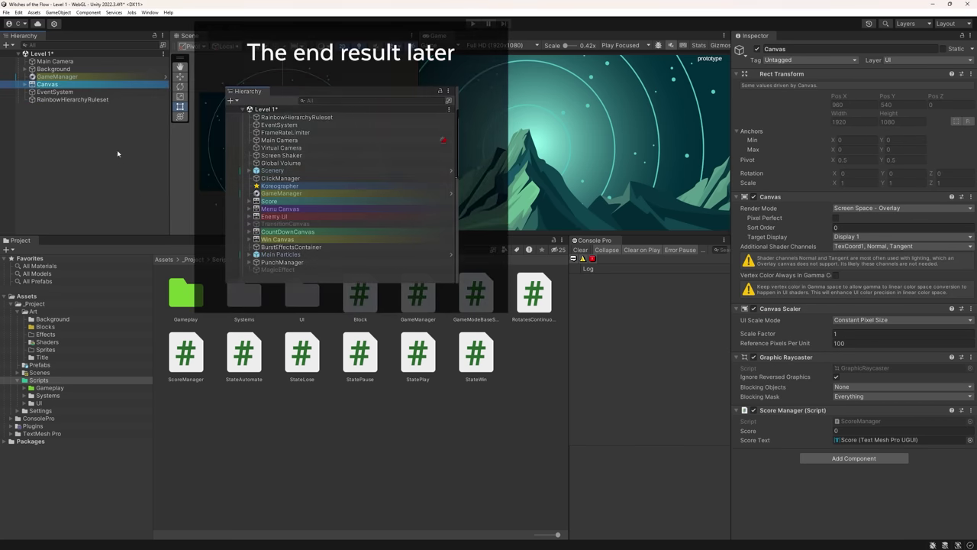
pyautogui.click(89, 150)
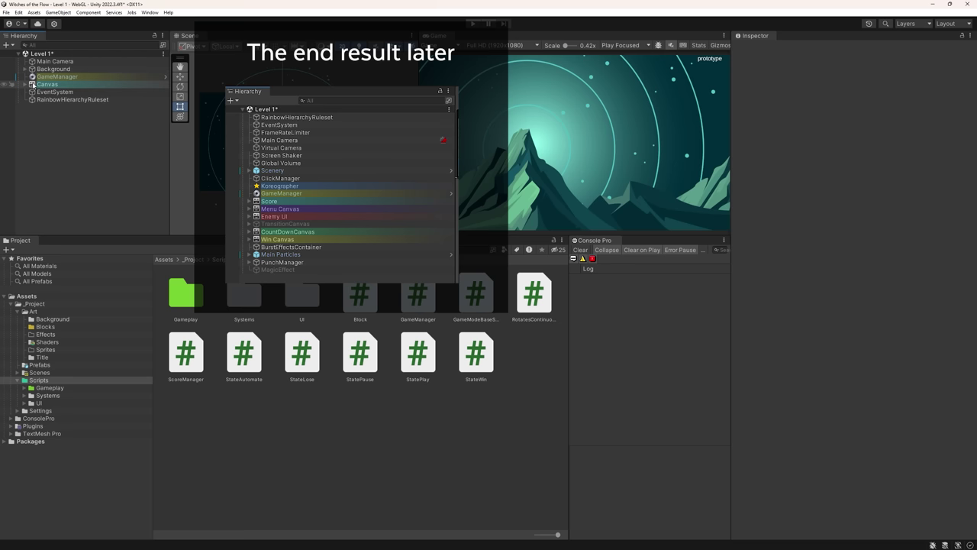
pyautogui.keyDown('alt'); pyautogui.click(32, 85); pyautogui.keyUp('alt')
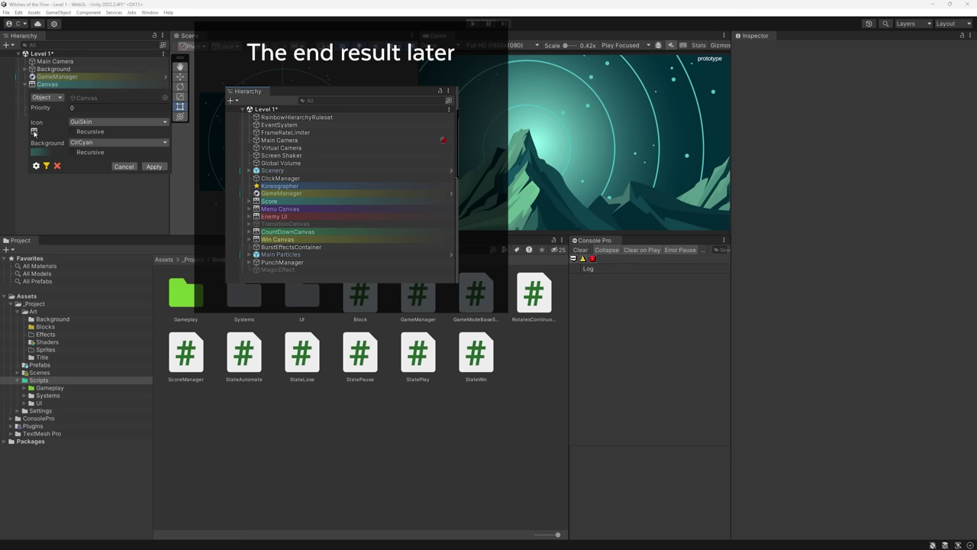
pyautogui.click(33, 131)
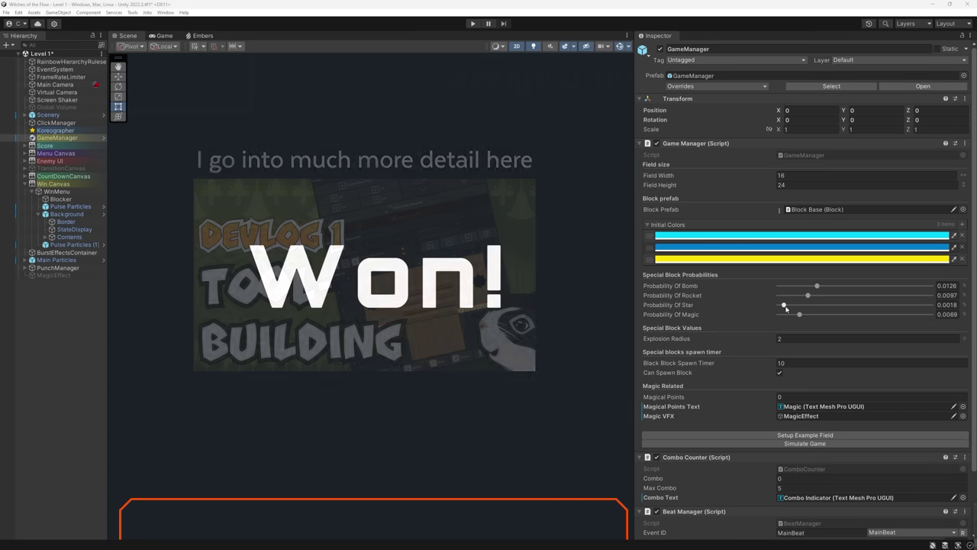
# Raise the Probability Of Star value of the GameManager.
pyautogui.moveTo(784, 305); pyautogui.dragTo(795, 306)
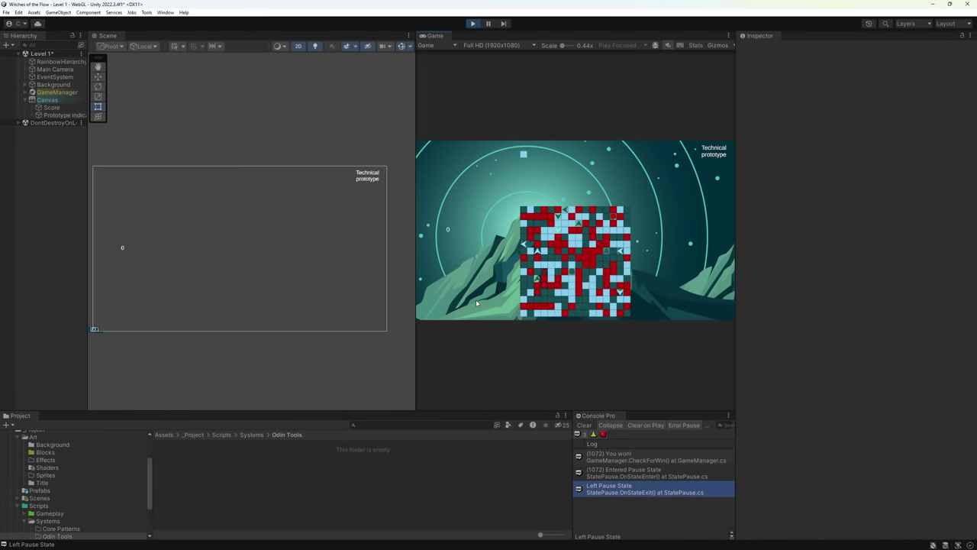
# Clear the console log and play-test the running game by hitting blocks in the playing field.
pyautogui.click(581, 425)
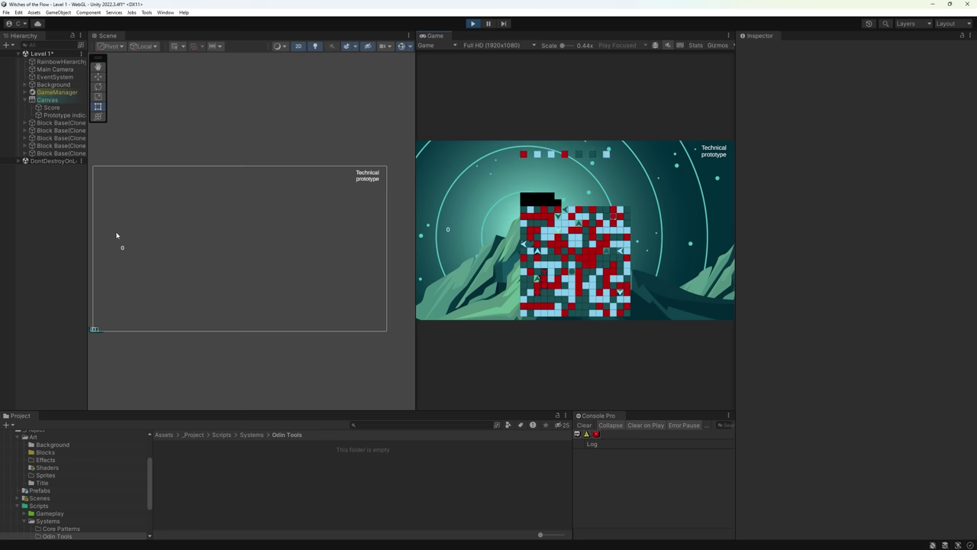
pyautogui.click(552, 238)
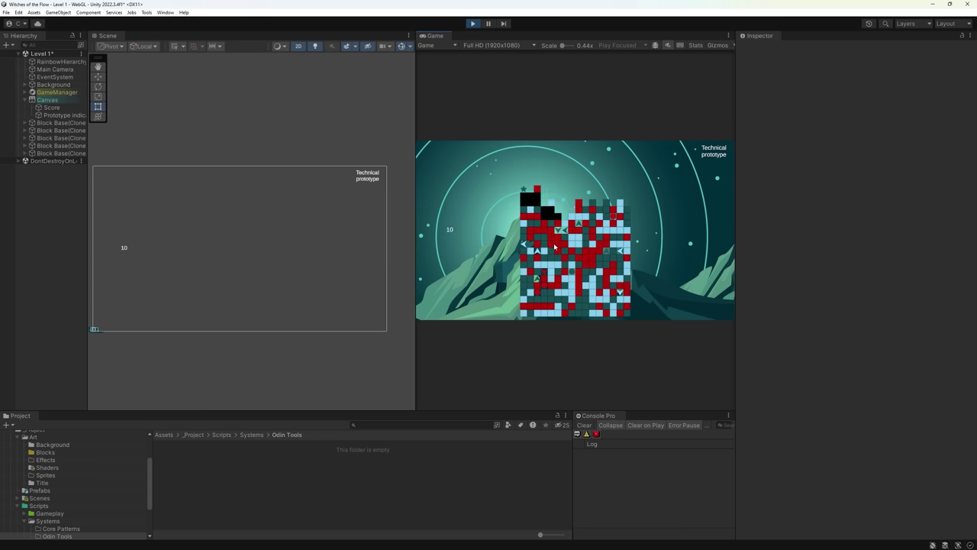
pyautogui.click(555, 247)
pyautogui.click(548, 253)
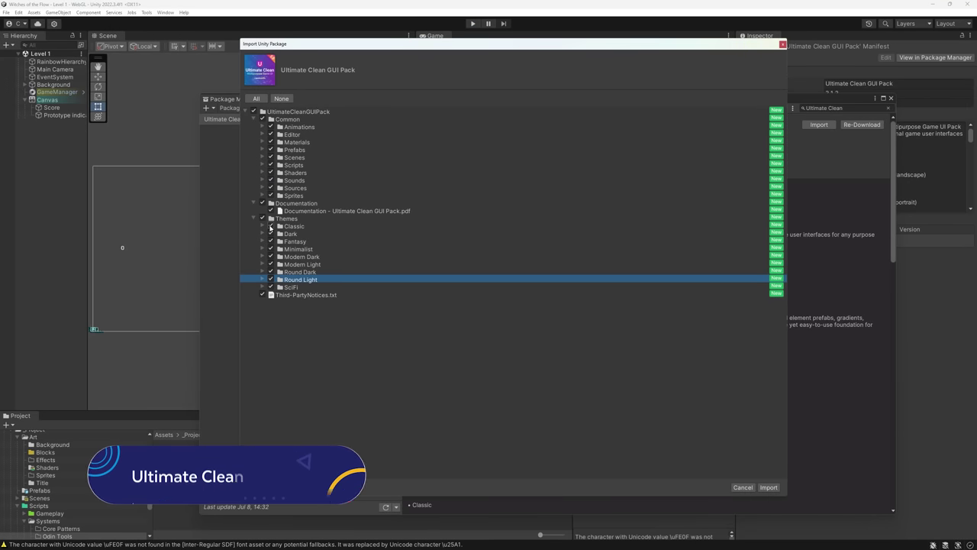
# Exclude every Ultimate Clean GUI Pack theme except SciFi from the package import.
pyautogui.click(294, 226)
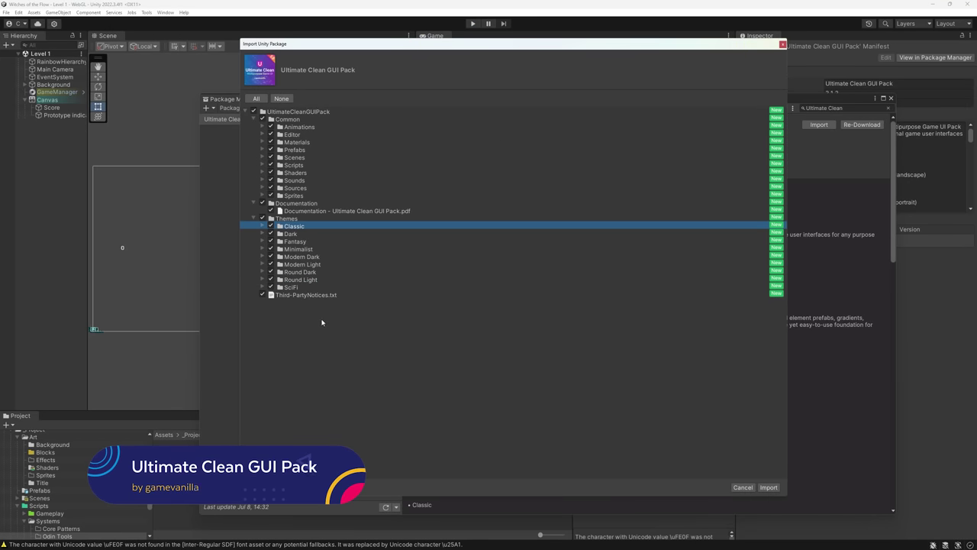
pyautogui.click(271, 233)
pyautogui.click(271, 241)
pyautogui.click(272, 249)
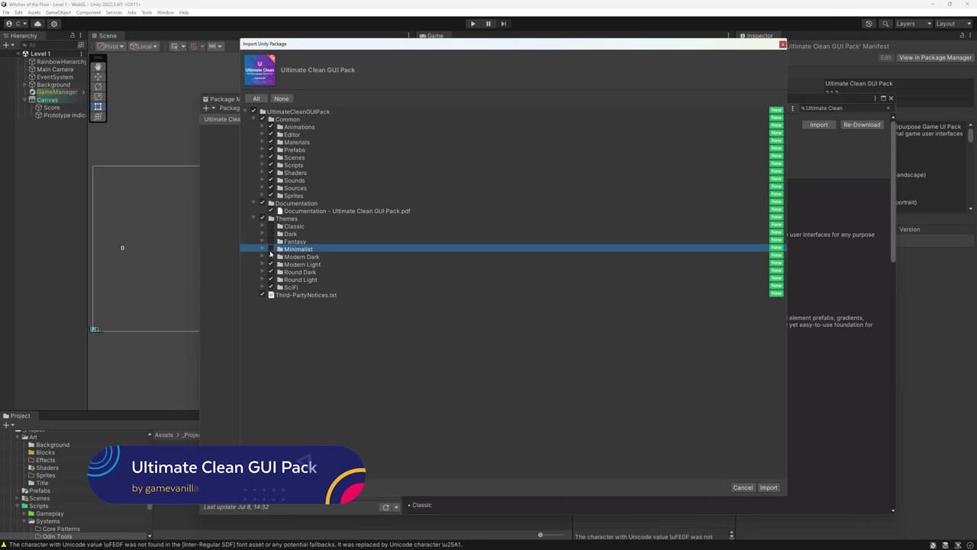
pyautogui.click(271, 257)
pyautogui.click(271, 264)
pyautogui.click(271, 271)
pyautogui.click(271, 280)
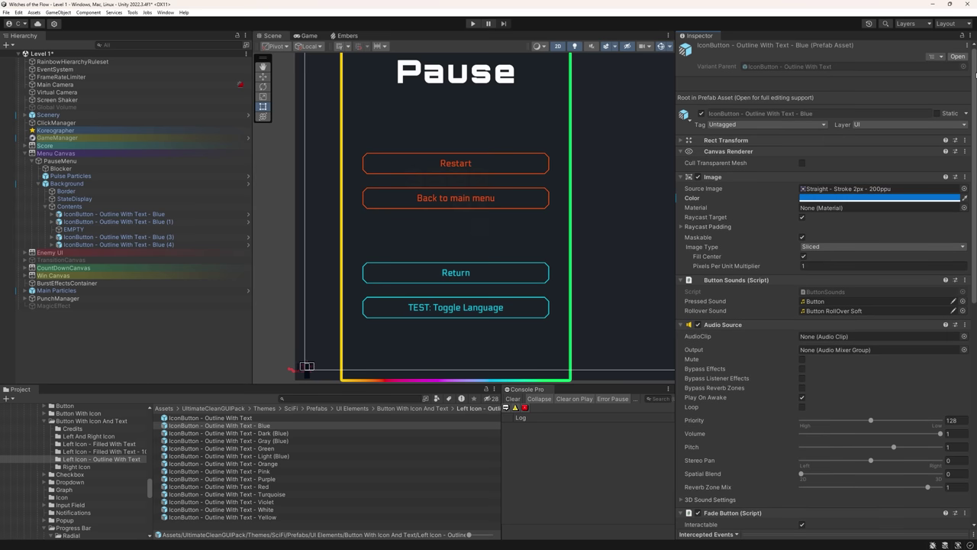
# Check the blue outline icon button prefab's components and duplicate the language toggle button in the pause menu.
pyautogui.moveTo(976, 74); pyautogui.dragTo(976, 286)
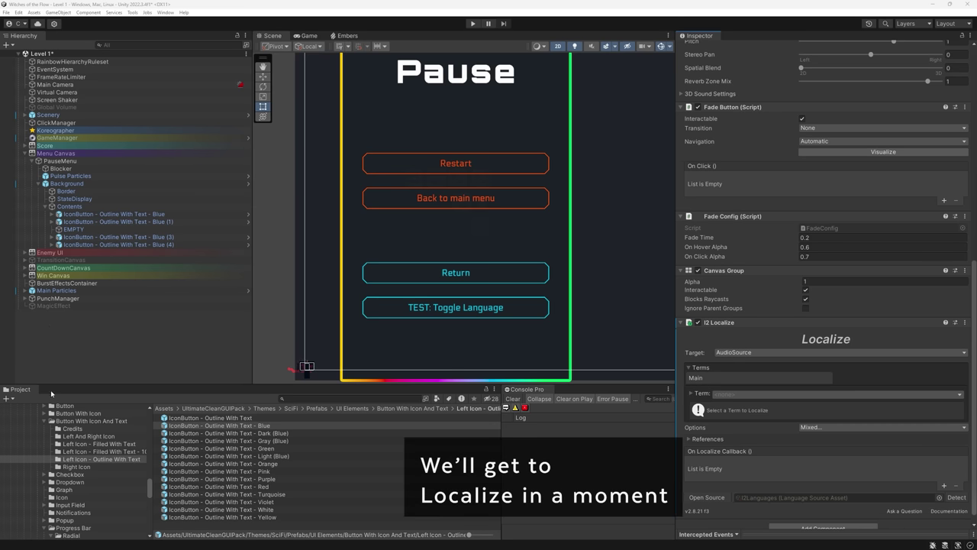
pyautogui.click(86, 245)
pyautogui.hotkey('ctrl', 'd')
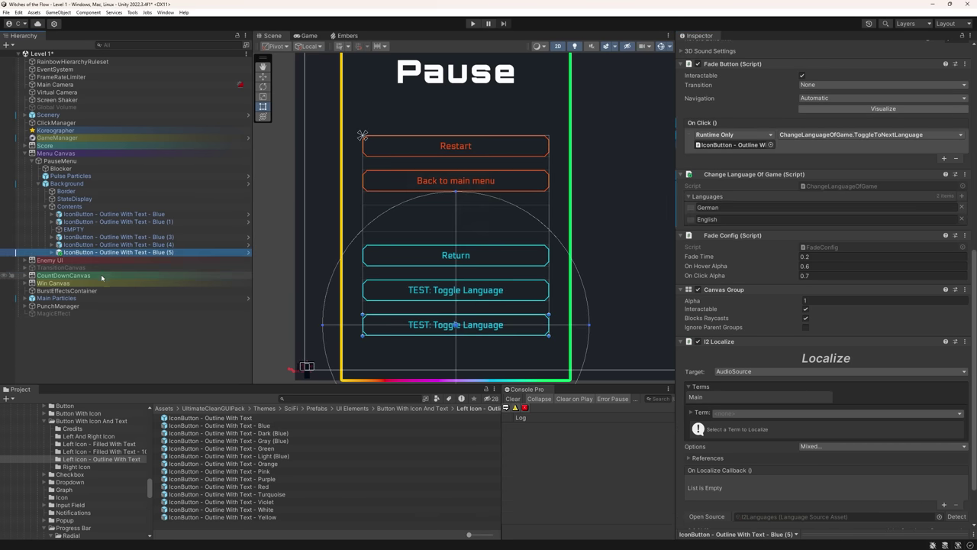
# Set the text of the duplicated pause menu button to "Beenden".
pyautogui.click(52, 253)
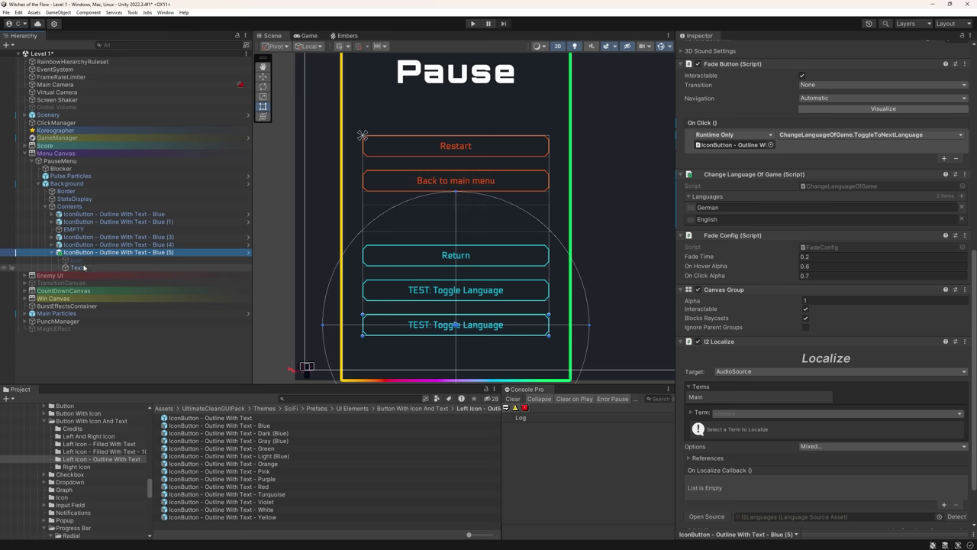
pyautogui.click(79, 267)
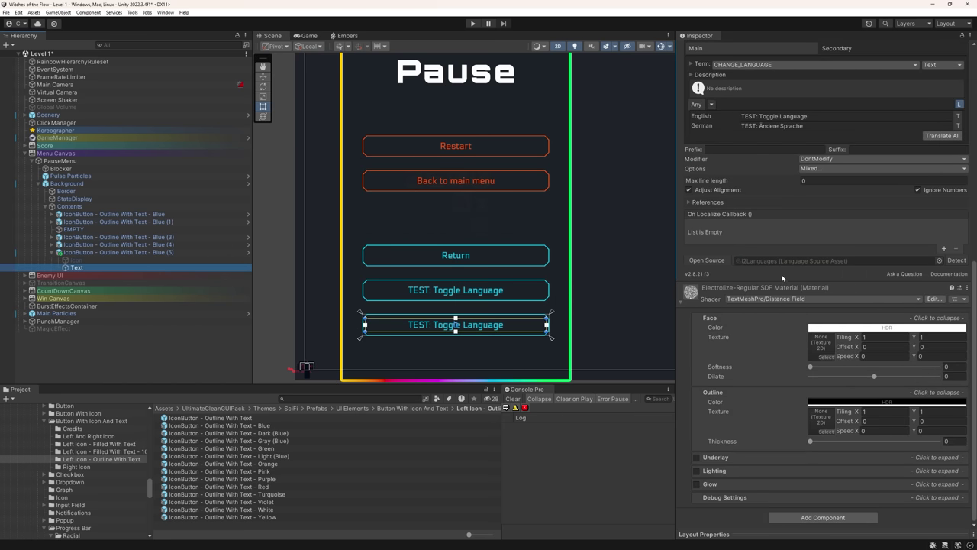
pyautogui.scroll(10, 782, 278)
pyautogui.click(688, 143)
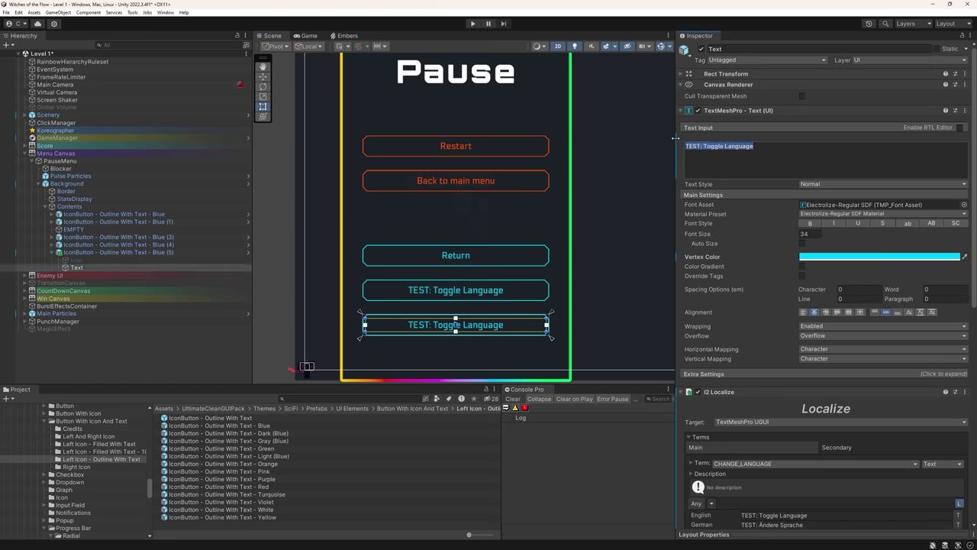
pyautogui.write('Beenden')
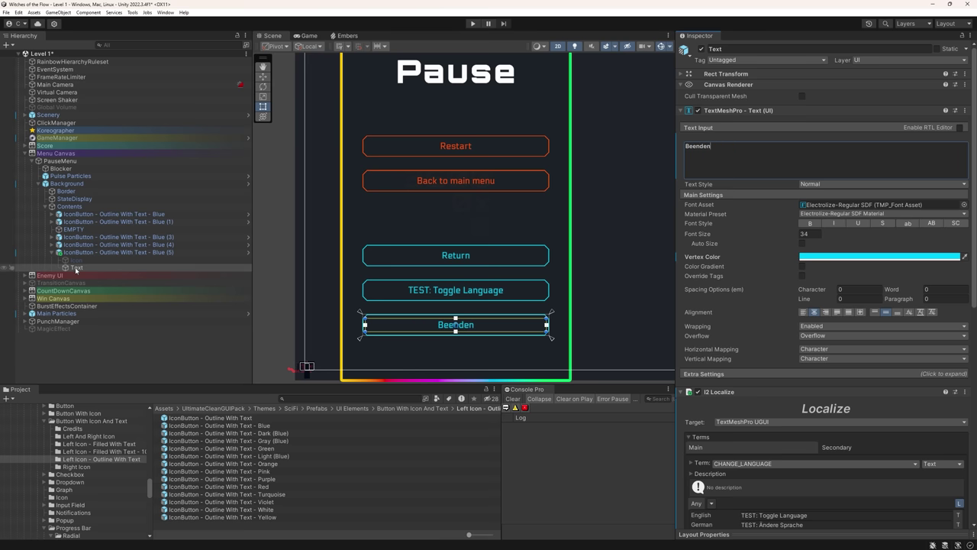
# Run the game and test the pause menu by toggling its language between English and German.
pyautogui.click(93, 252)
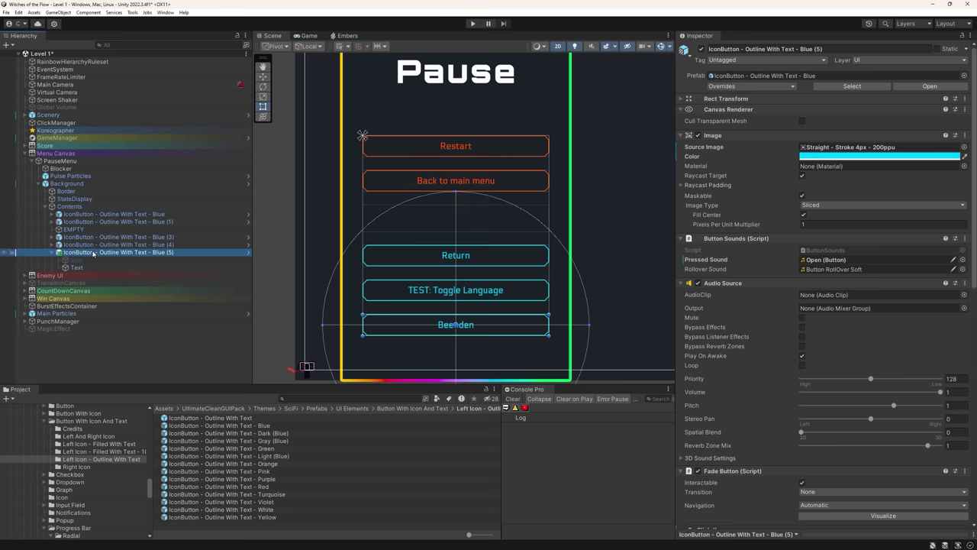
pyautogui.click(59, 161)
pyautogui.hotkey('ctrl', 'p')
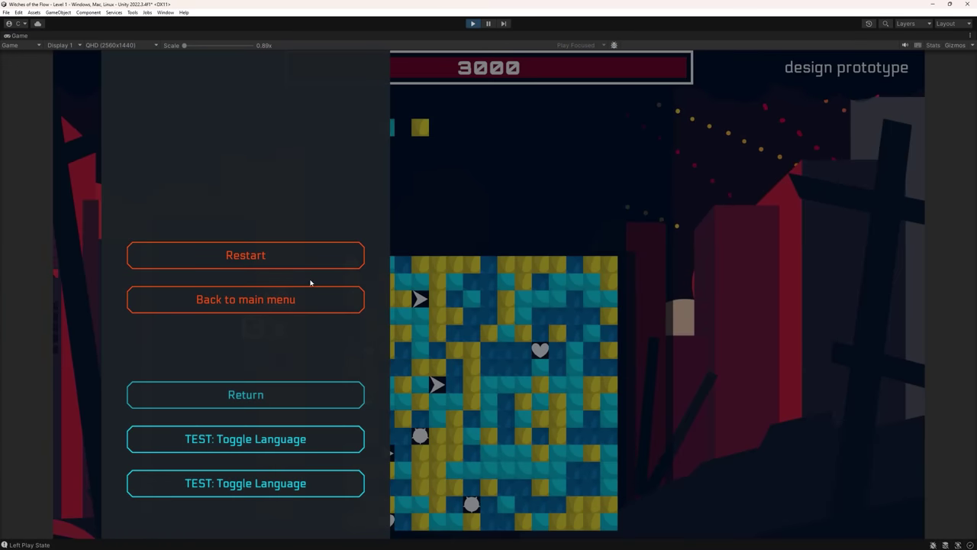
pyautogui.click(319, 441)
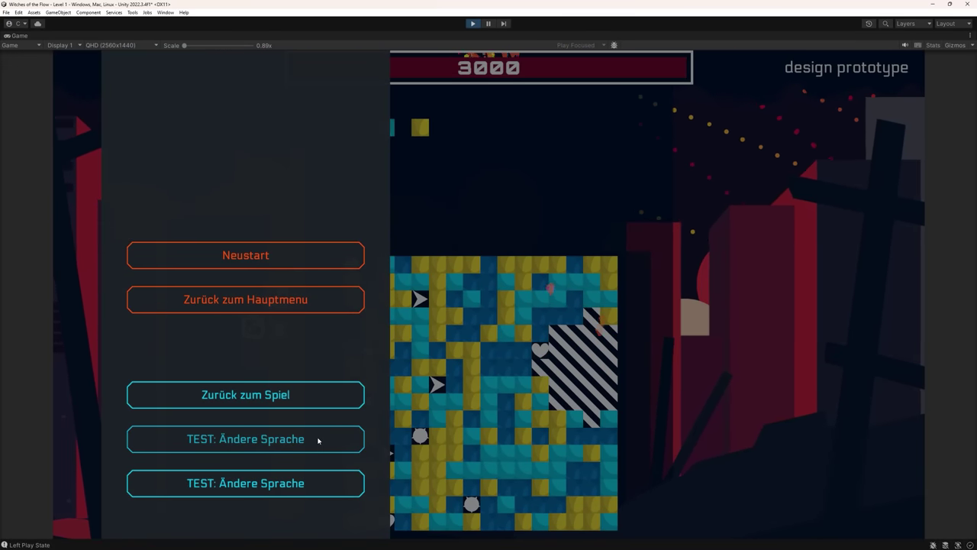
pyautogui.click(319, 440)
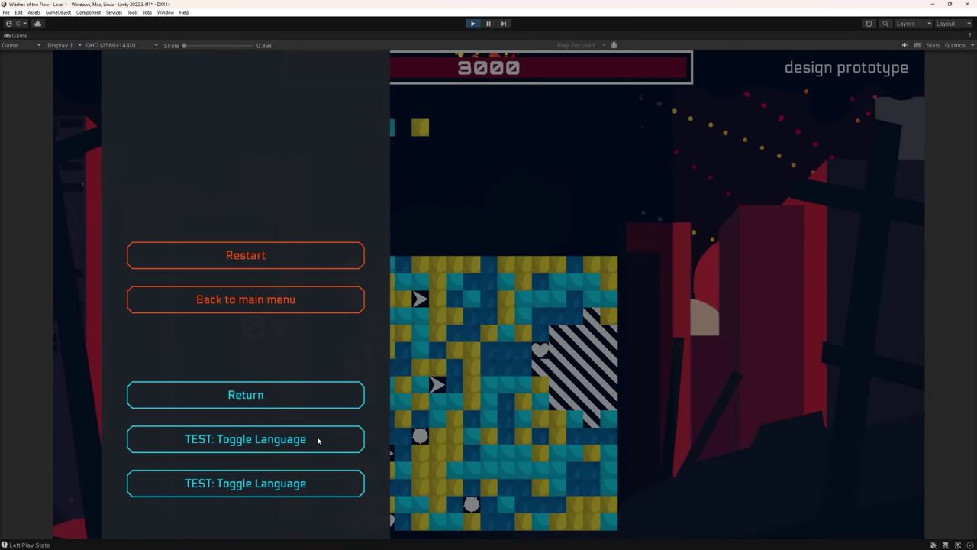
pyautogui.click(318, 441)
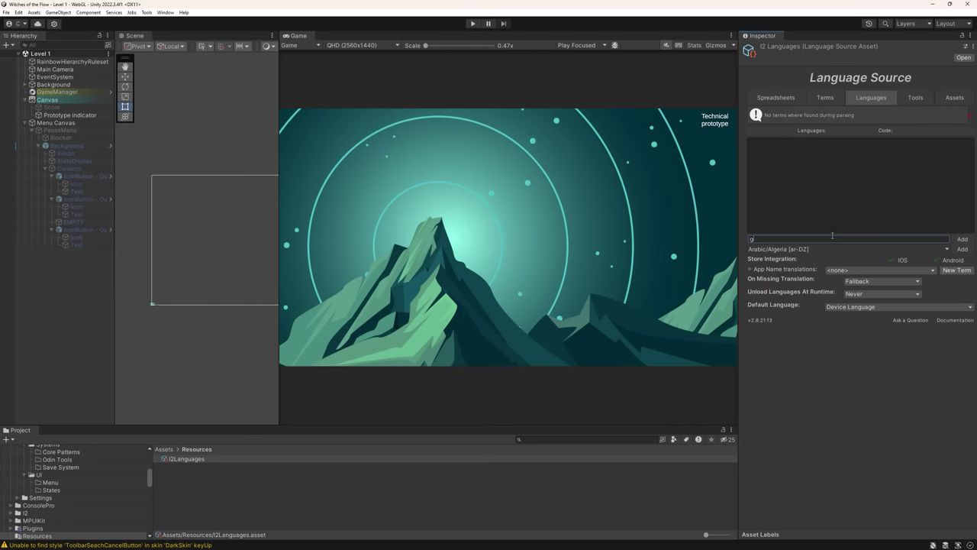
# Add German [de] to the languages of the I2Languages source asset.
pyautogui.press('BackSpace')
pyautogui.write('de')
pyautogui.click(820, 250)
pyautogui.click(816, 241)
pyautogui.click(809, 249)
pyautogui.moveTo(784, 265)
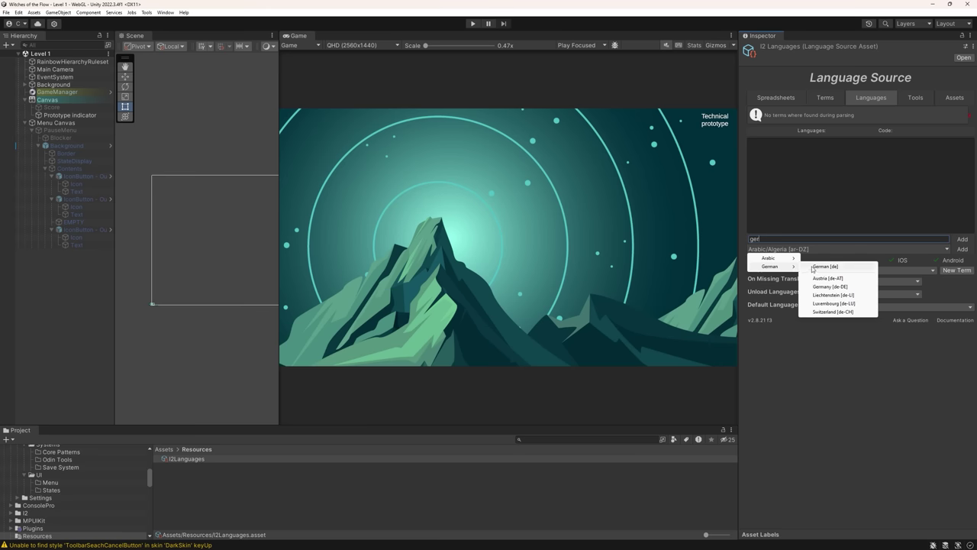
pyautogui.click(814, 266)
pyautogui.click(963, 239)
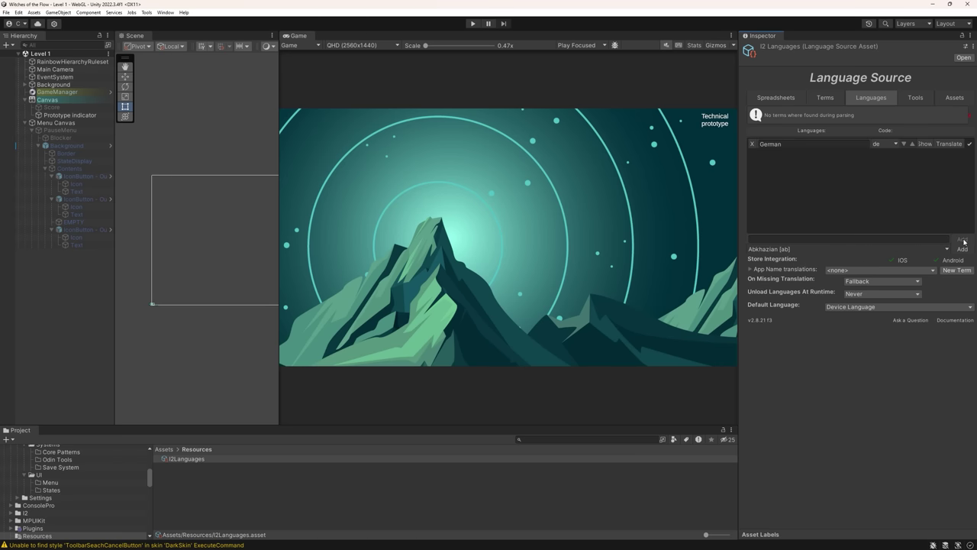
# Add English [en] to the languages of the I2Languages source asset.
pyautogui.click(773, 239)
pyautogui.write('English')
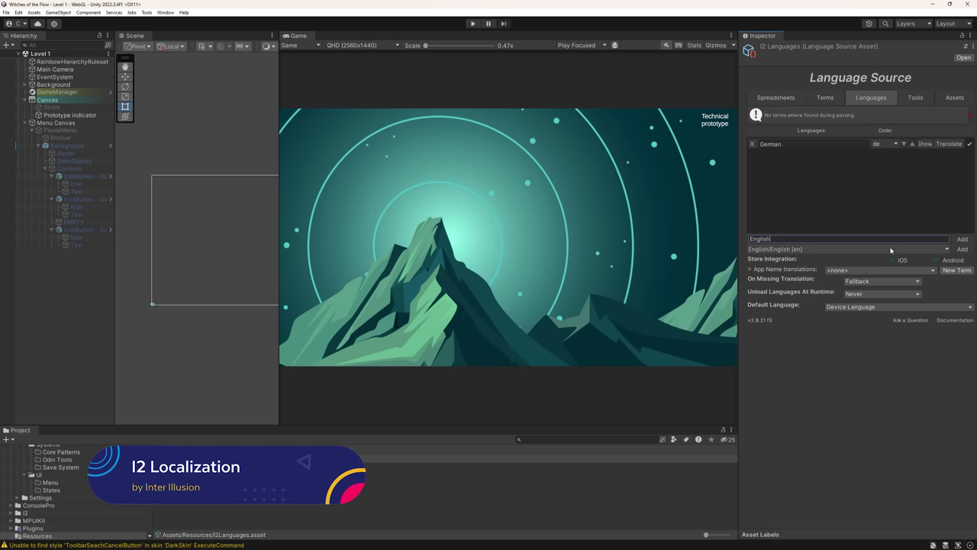
pyautogui.click(962, 249)
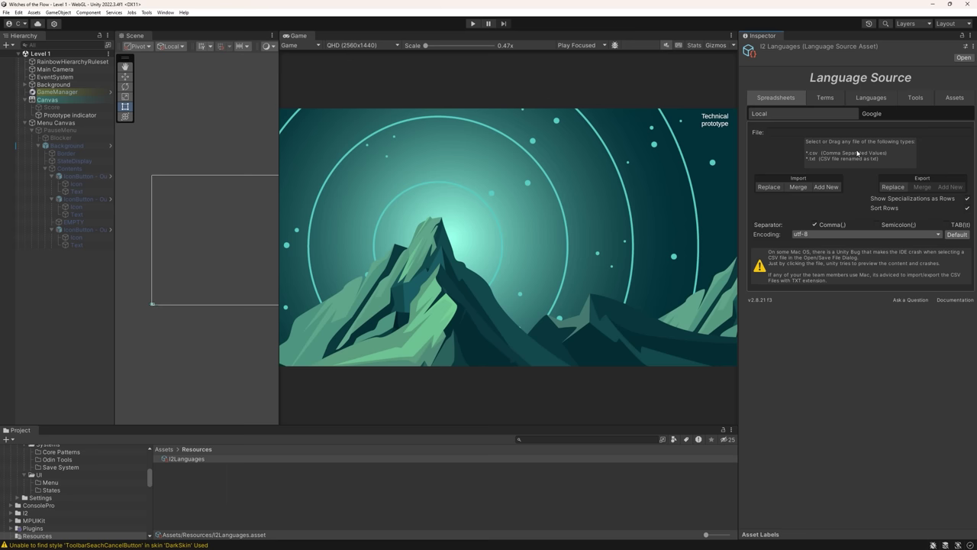
# Install the Google web service for the language source and create a new localization spreadsheet in Google Drive.
pyautogui.click(878, 113)
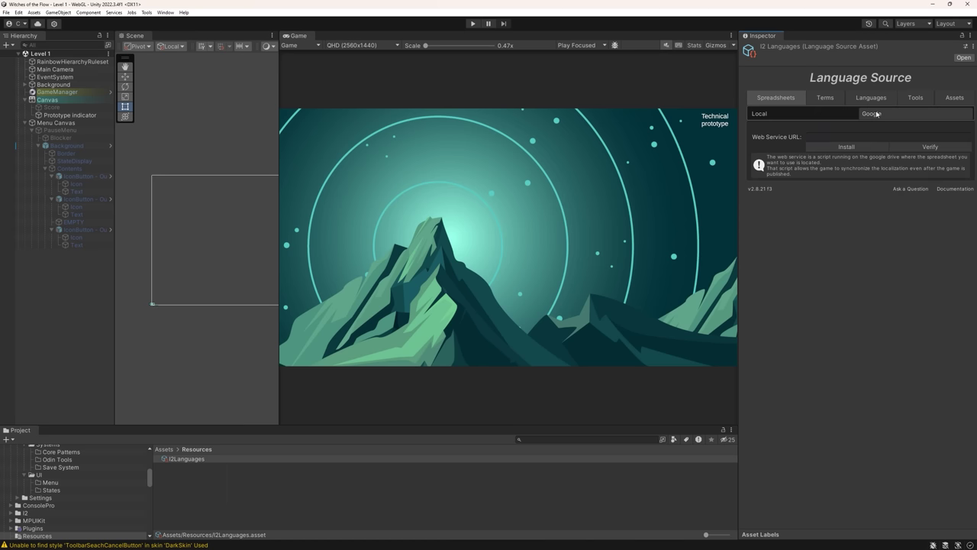
pyautogui.click(856, 146)
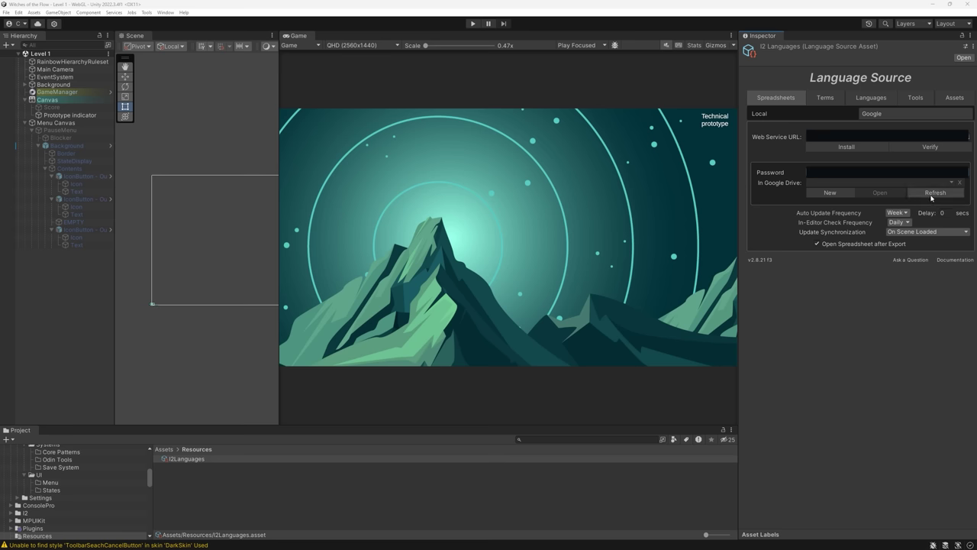
pyautogui.click(831, 193)
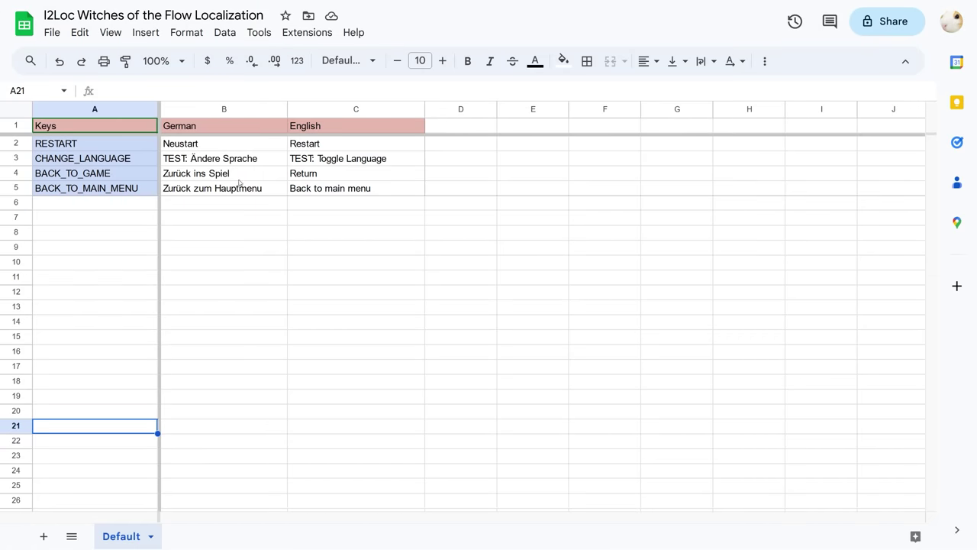
# Examine the Keys, German and English columns of the localization spreadsheet.
pyautogui.click(63, 106)
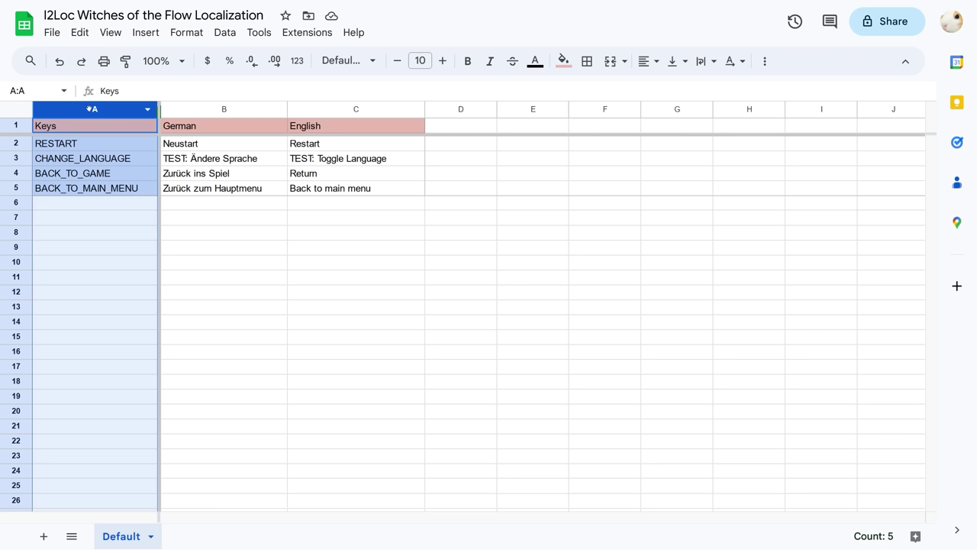
pyautogui.click(207, 109)
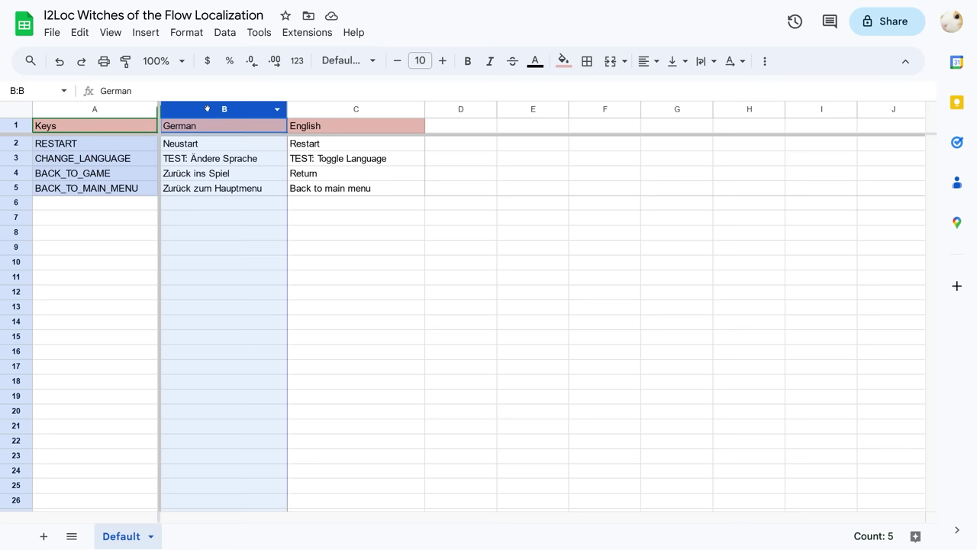
pyautogui.click(342, 110)
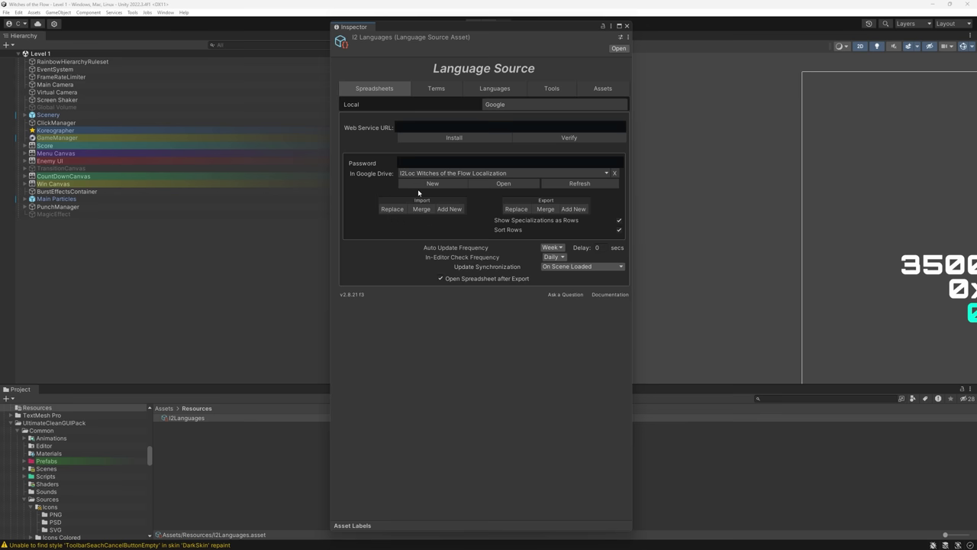
# Set the English text of the BACK_TO_GAME term to "Return" and auto-translate its German text.
pyautogui.click(437, 90)
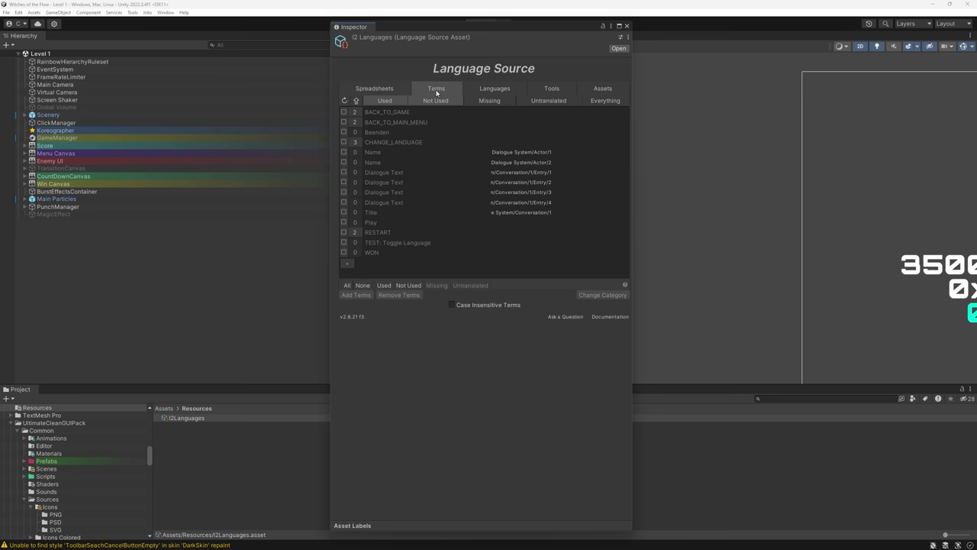
pyautogui.click(387, 113)
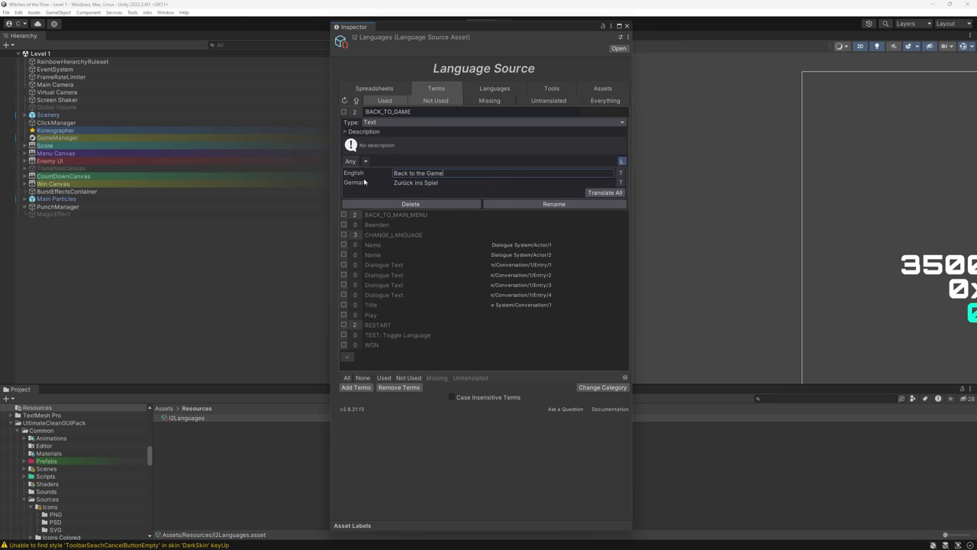
pyautogui.press('Tab')
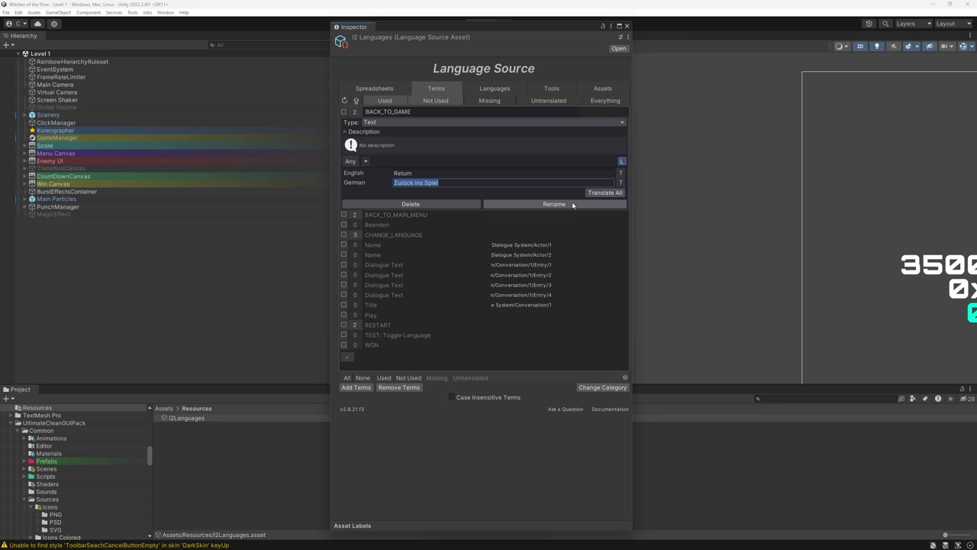
pyautogui.click(620, 183)
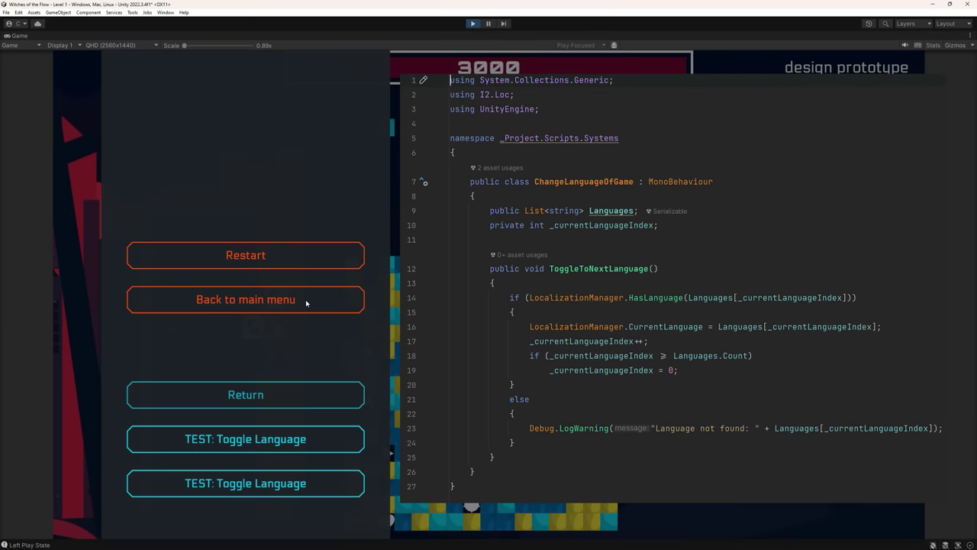
# Test the localized pause menu in the running game by switching its language back and forth.
pyautogui.click(319, 440)
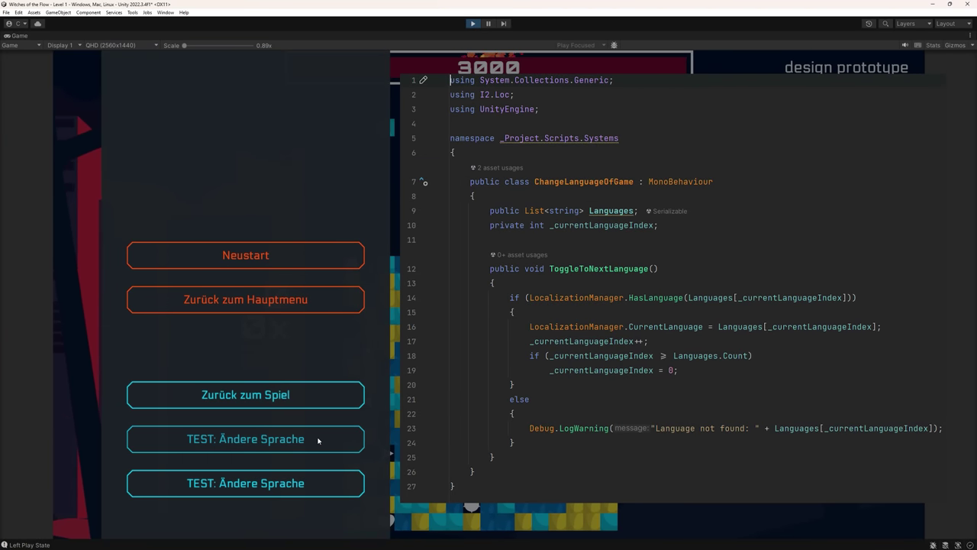
pyautogui.click(319, 441)
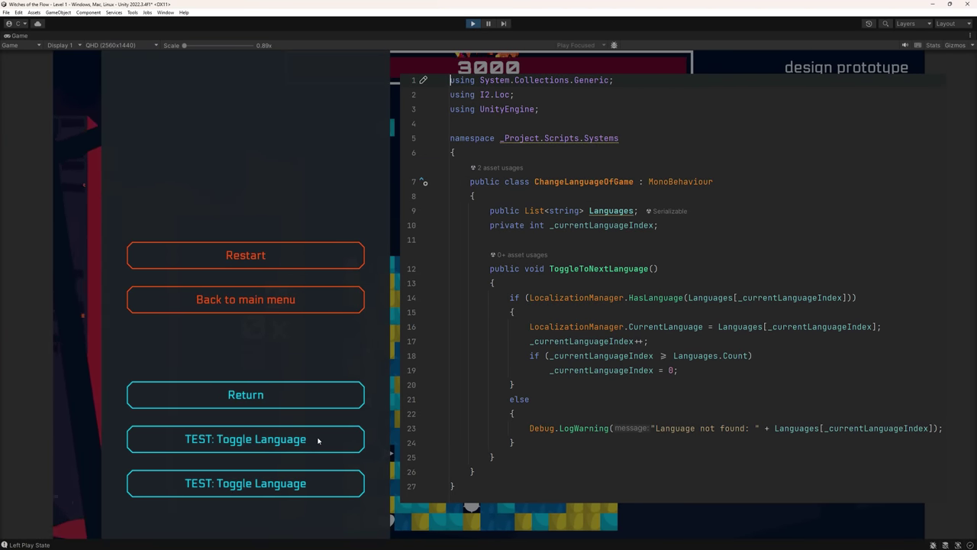
pyautogui.click(319, 440)
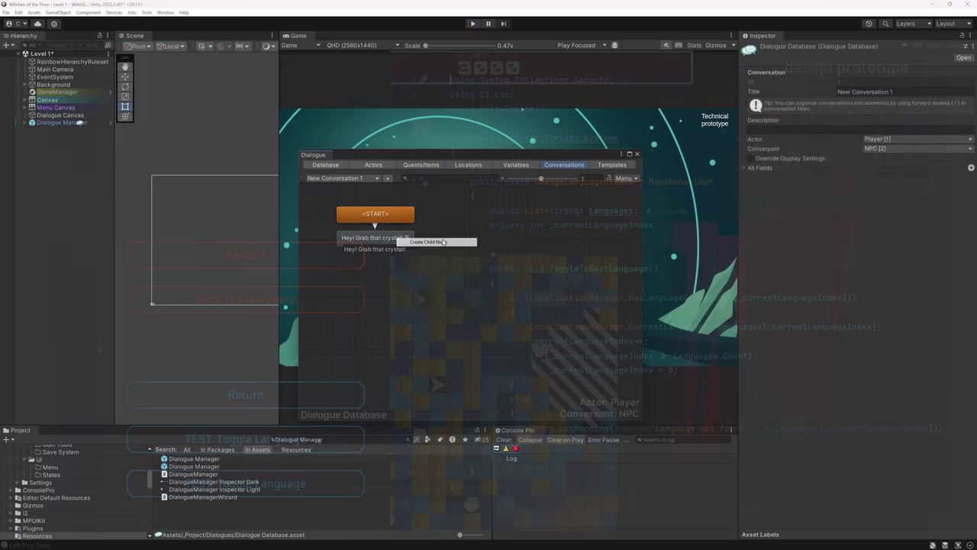
# Add a child node reading "Are you listening? Quick, they are coming!" under the "Hey! Grab that crystal!" node, and create another child node below it.
pyautogui.click(396, 260)
pyautogui.doubleClick(384, 264)
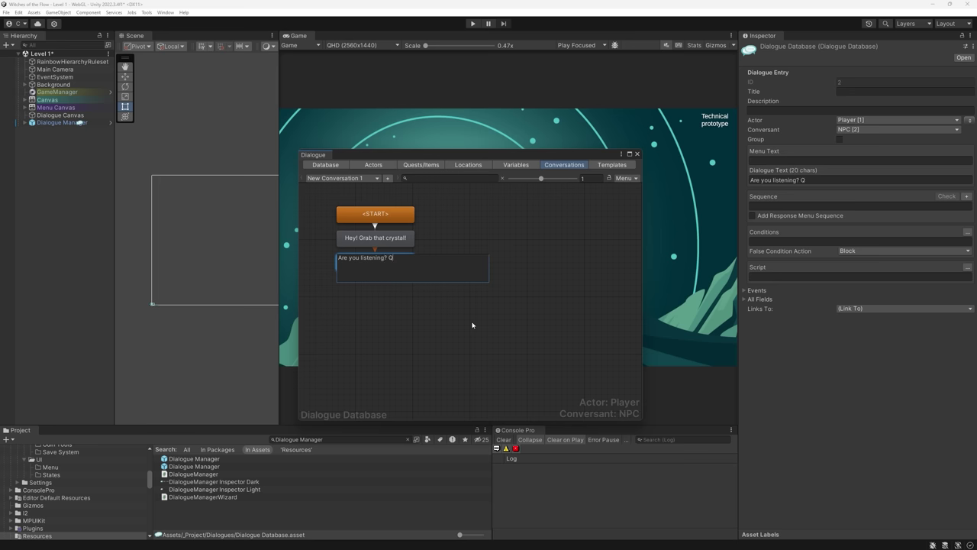
pyautogui.write('Are you listening? Quick, they are coming!')
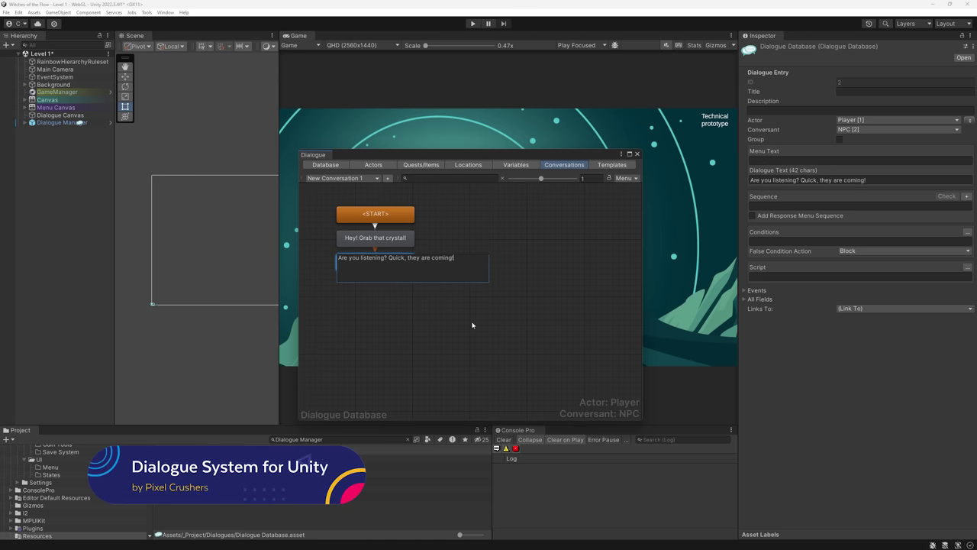
pyautogui.click(467, 330)
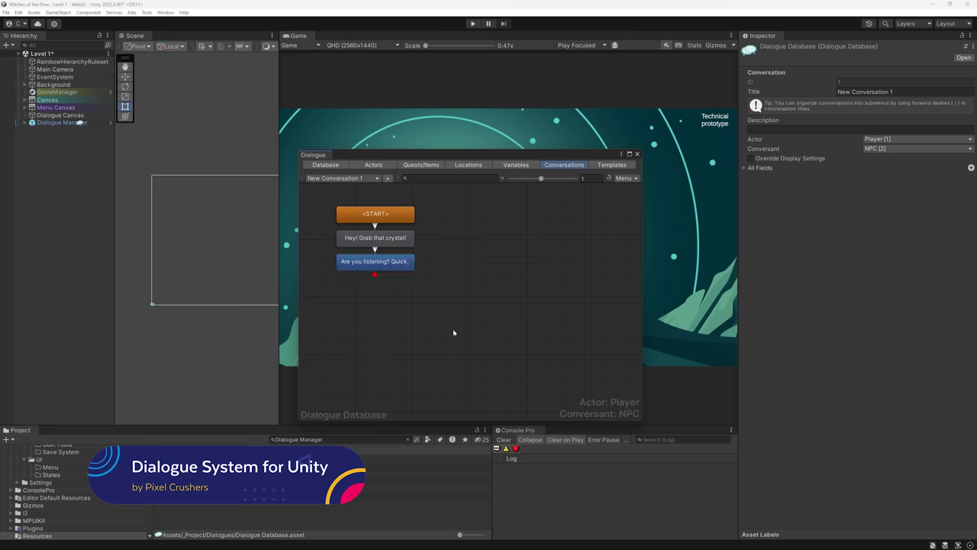
pyautogui.rightClick(381, 265)
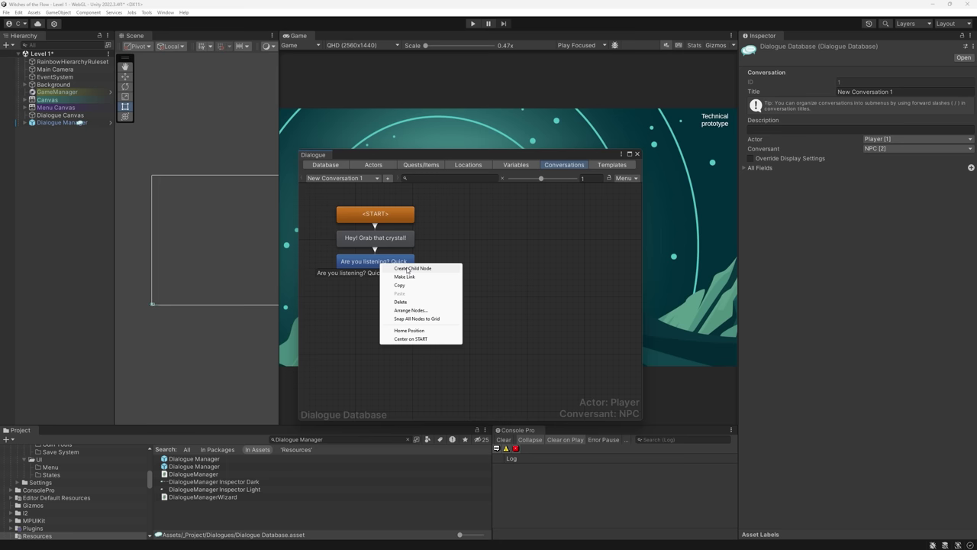
pyautogui.click(409, 269)
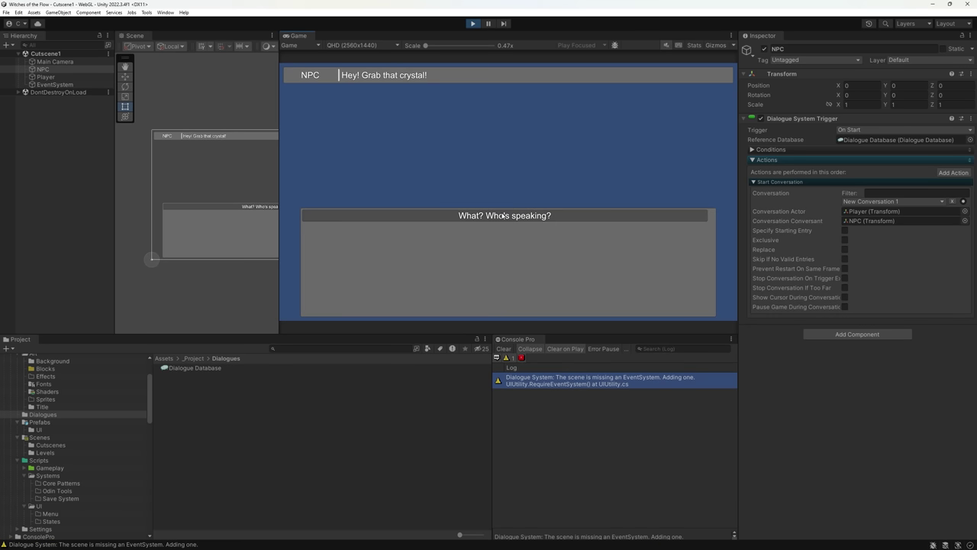
# Play through the conversation in the running Cutscene1 scene by choosing the player's replies.
pyautogui.click(498, 216)
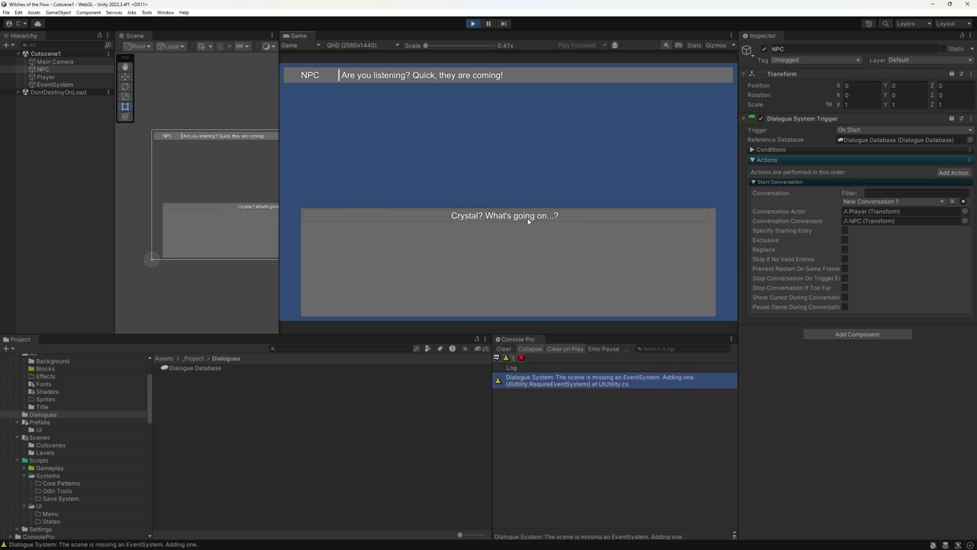
pyautogui.click(527, 219)
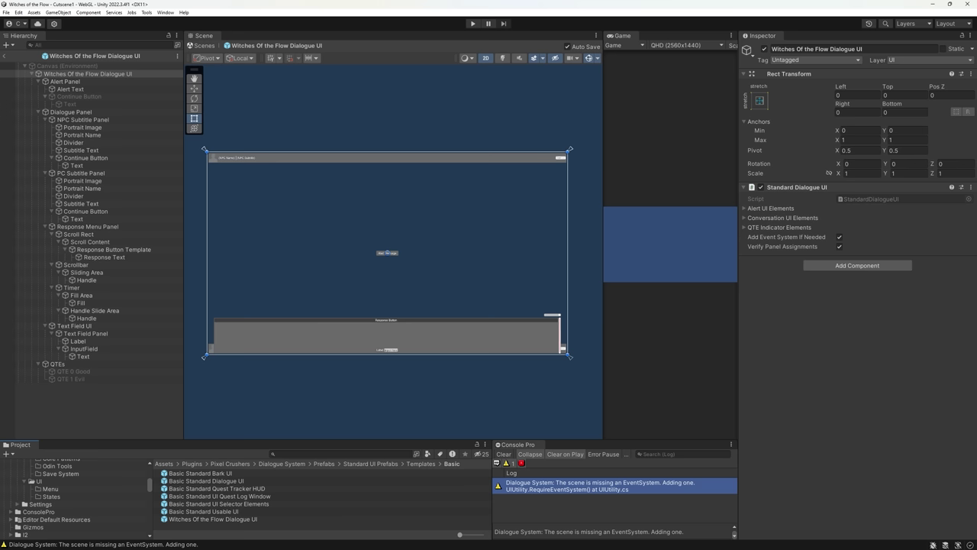
# Inspect the NPC Subtitle Panel and its portrait elements in the Witches Of the Flow Dialogue UI prefab.
pyautogui.click(76, 120)
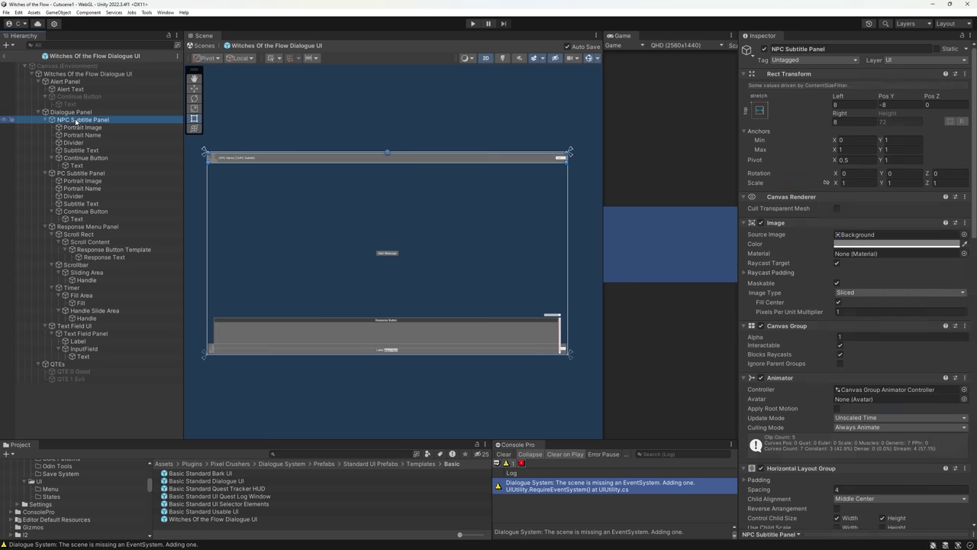
pyautogui.click(78, 127)
pyautogui.click(81, 135)
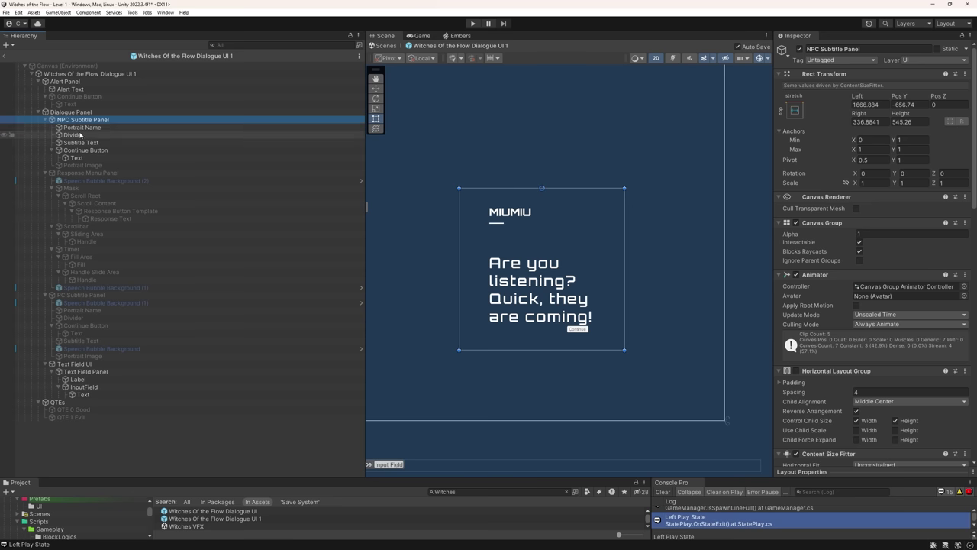
# Add an MPImage as a child of the NPC Subtitle Panel and name it Background.
pyautogui.click(103, 120)
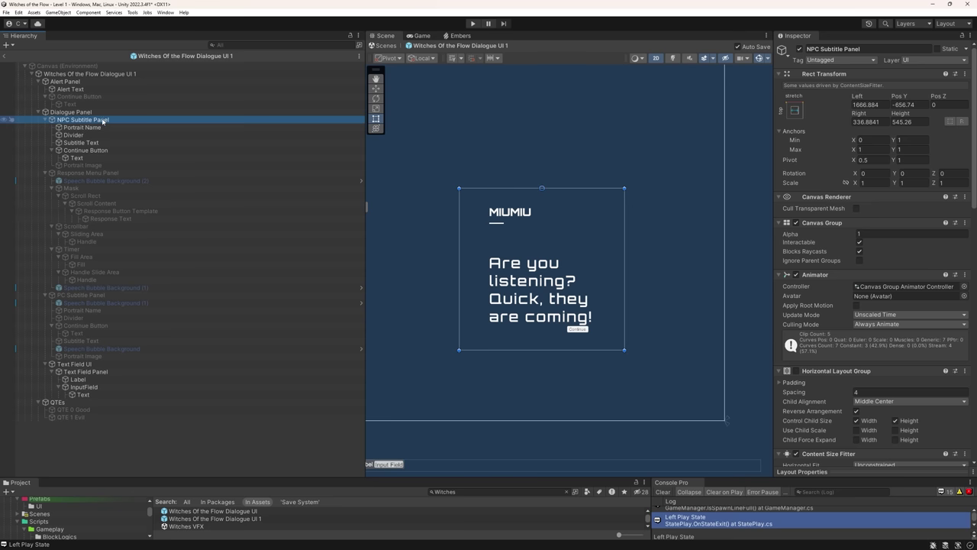
pyautogui.rightClick(95, 120)
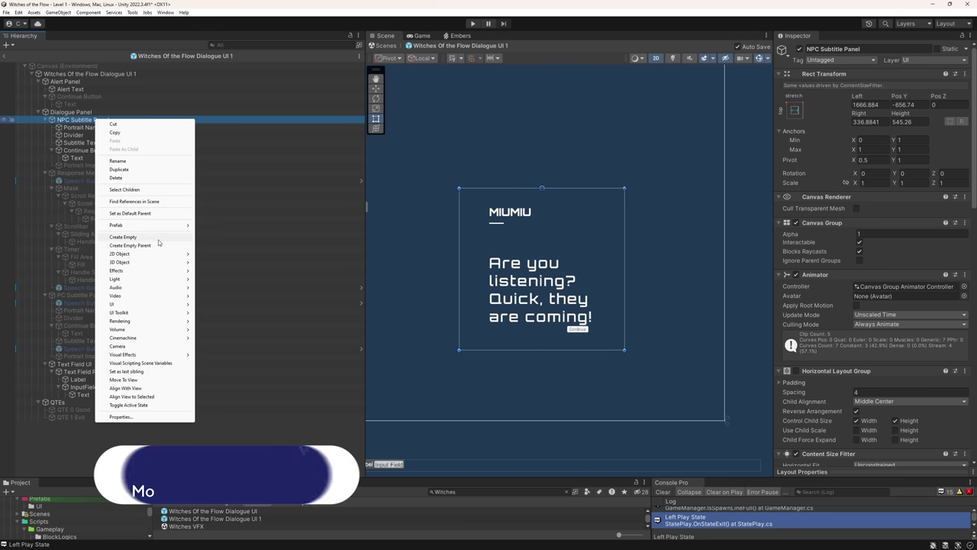
pyautogui.moveTo(156, 306)
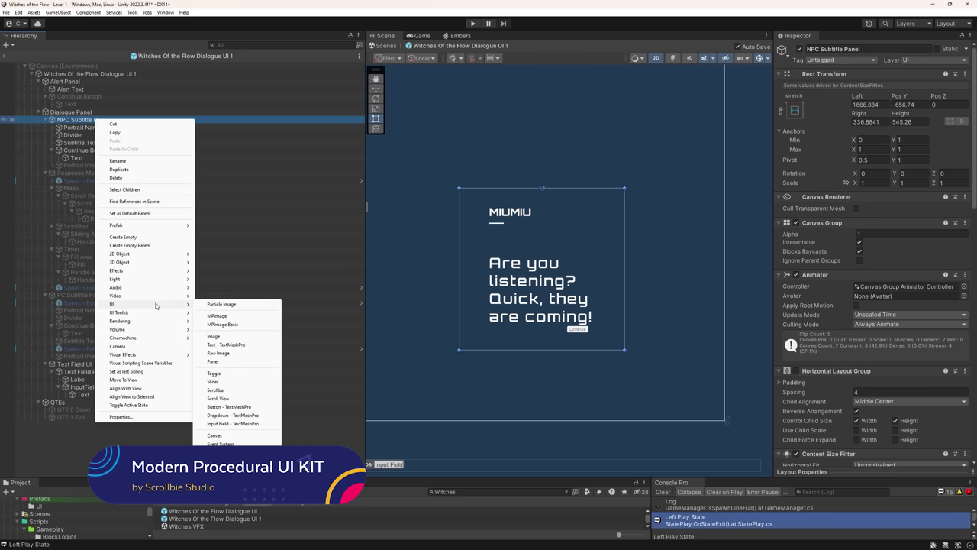
pyautogui.click(229, 317)
pyautogui.write('Backgro')
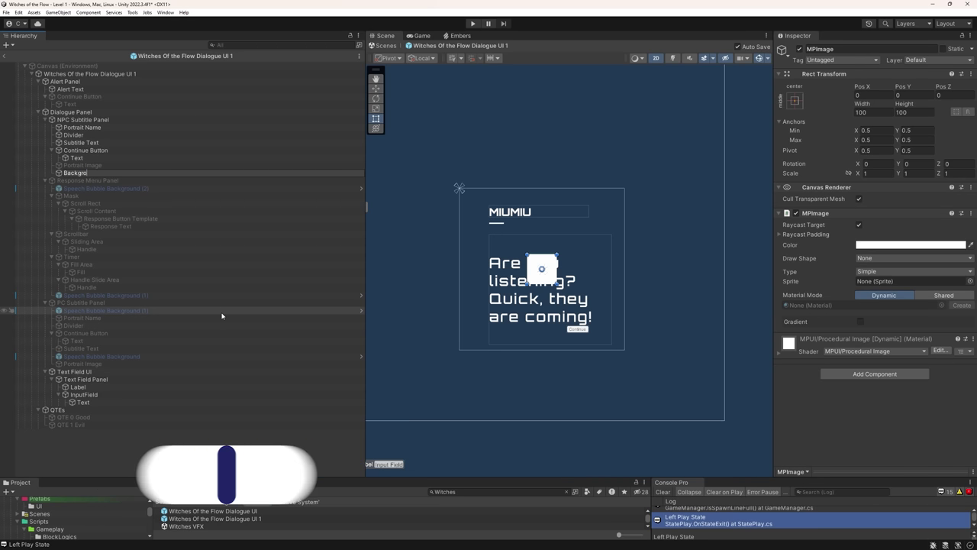
pyautogui.write('und')
pyautogui.press('Return')
# Stretch the Background image over the whole subtitle panel and set its draw shape to a fitted Circle.
pyautogui.click(794, 100)
pyautogui.keyDown('alt'); pyautogui.keyDown('shift'); pyautogui.click(896, 245); pyautogui.keyUp('shift'); pyautogui.keyUp('alt')
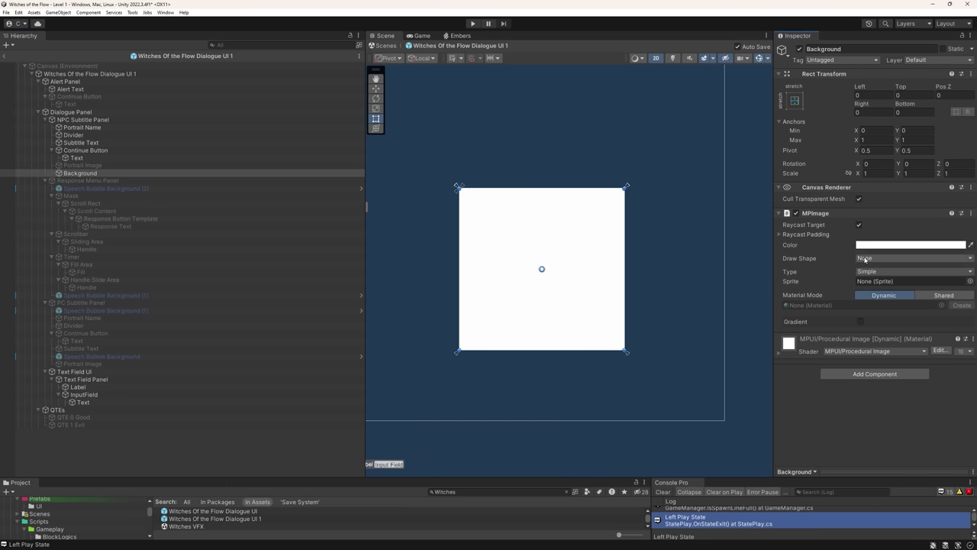
pyautogui.click(865, 259)
pyautogui.click(876, 276)
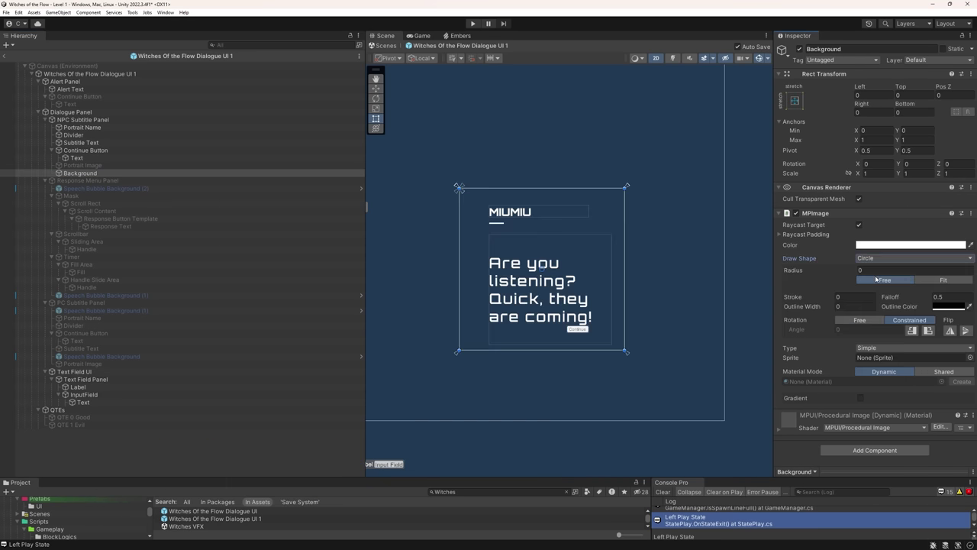
pyautogui.click(927, 281)
# Color the Background circle dark grey (3A3939) with an alpha of 86.
pyautogui.click(905, 244)
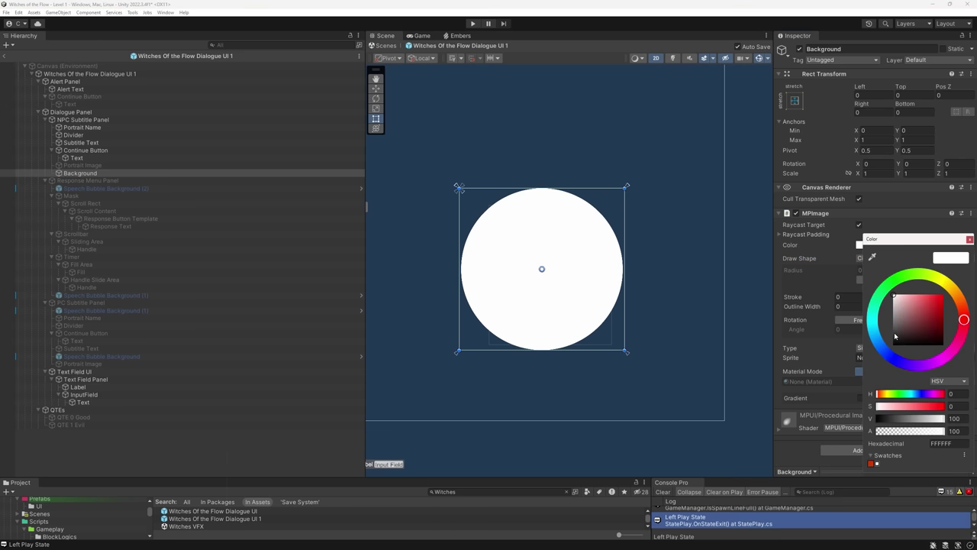
pyautogui.click(895, 334)
pyautogui.moveTo(946, 432); pyautogui.dragTo(934, 433)
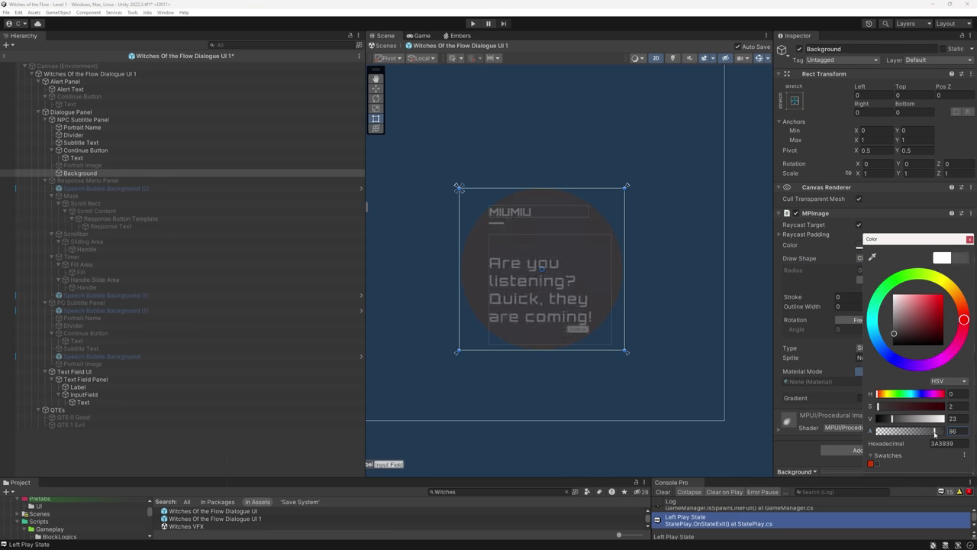
pyautogui.click(970, 239)
# Duplicate the Background circle as a white ring with a 14.19 stroke, extending about 15 units beyond the panel on every side.
pyautogui.hotkey('ctrl', 'd')
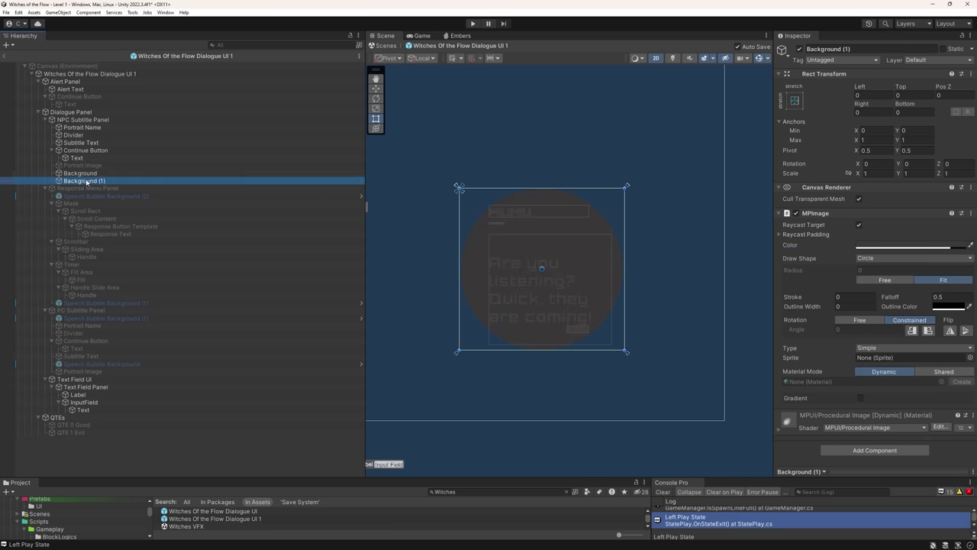
pyautogui.moveTo(803, 297)
pyautogui.mouseDown()
pyautogui.moveTo(901, 300)
pyautogui.moveTo(29, 315)
pyautogui.moveTo(41, 325)
pyautogui.mouseUp()
pyautogui.keyDown('alt'); pyautogui.keyDown('shift'); pyautogui.moveTo(627, 348); pyautogui.dragTo(629, 353); pyautogui.keyUp('shift'); pyautogui.keyUp('alt')
# Enable a linear gradient on the ring using the orange-to-green rainbow preset, and rotate the gradient.
pyautogui.click(860, 398)
pyautogui.scroll(-1, 866, 389)
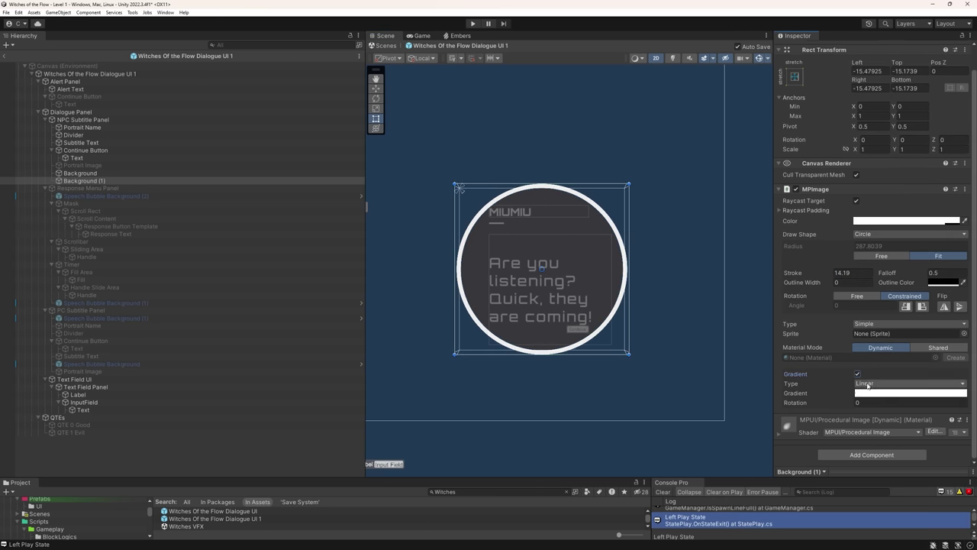
pyautogui.click(876, 395)
pyautogui.click(705, 392)
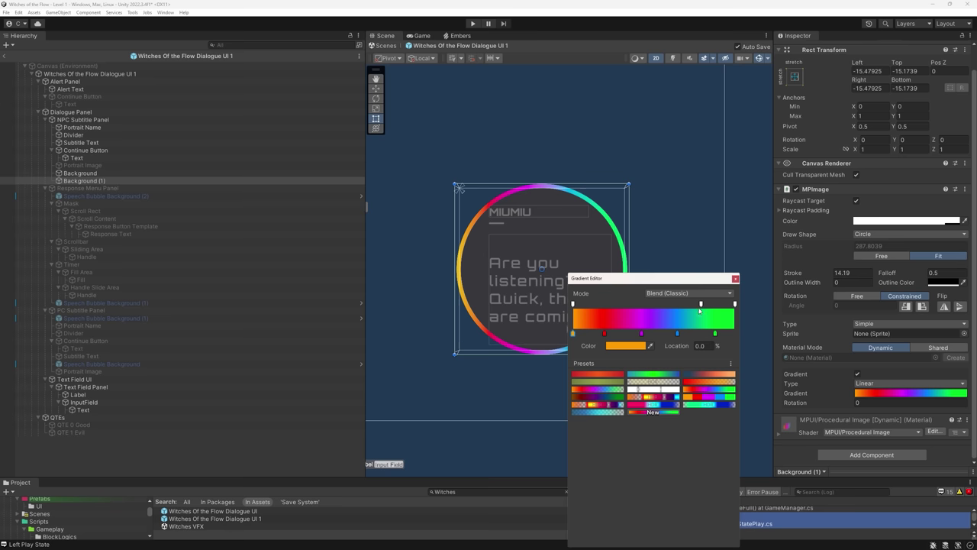
pyautogui.click(813, 416)
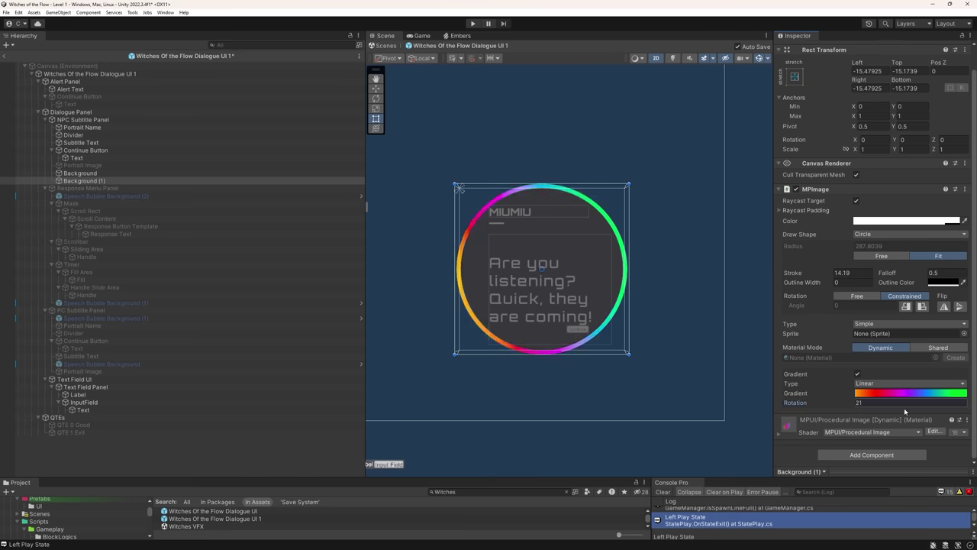
pyautogui.moveTo(905, 412); pyautogui.dragTo(924, 522)
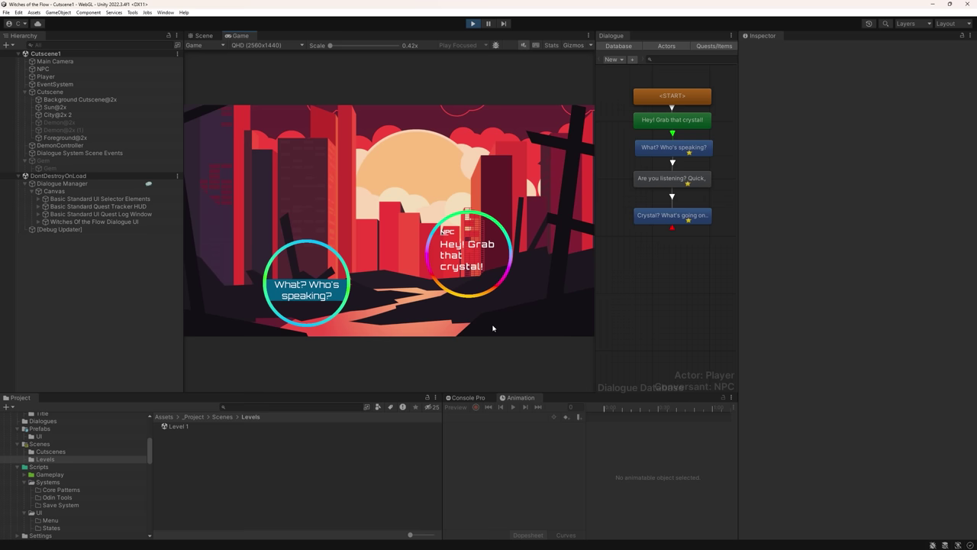
# Choose the player's response "What? Who's speaking?" in the running cutscene.
pyautogui.click(330, 308)
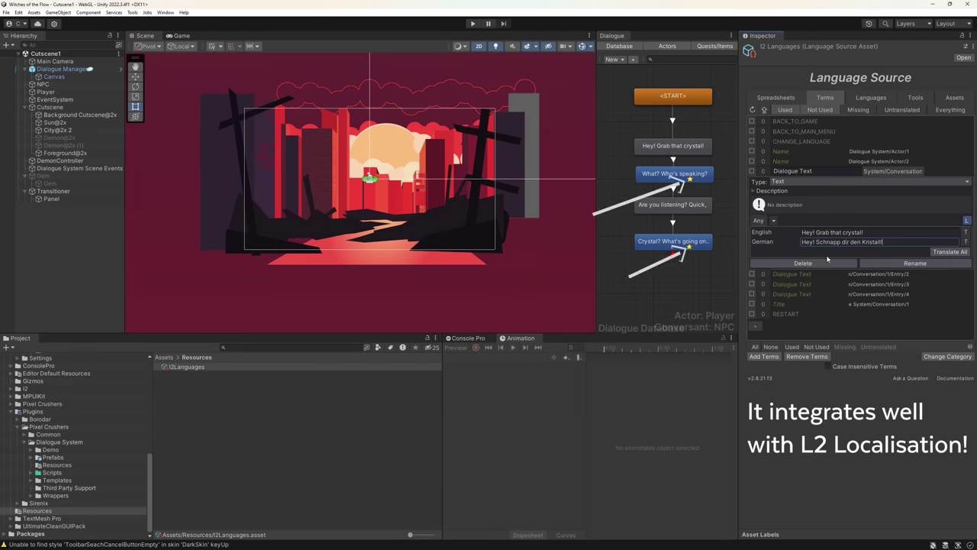
# Open the German translation of the Dialogue Text term for conversation entry 2 in the I2 Languages source.
pyautogui.click(793, 275)
pyautogui.click(824, 252)
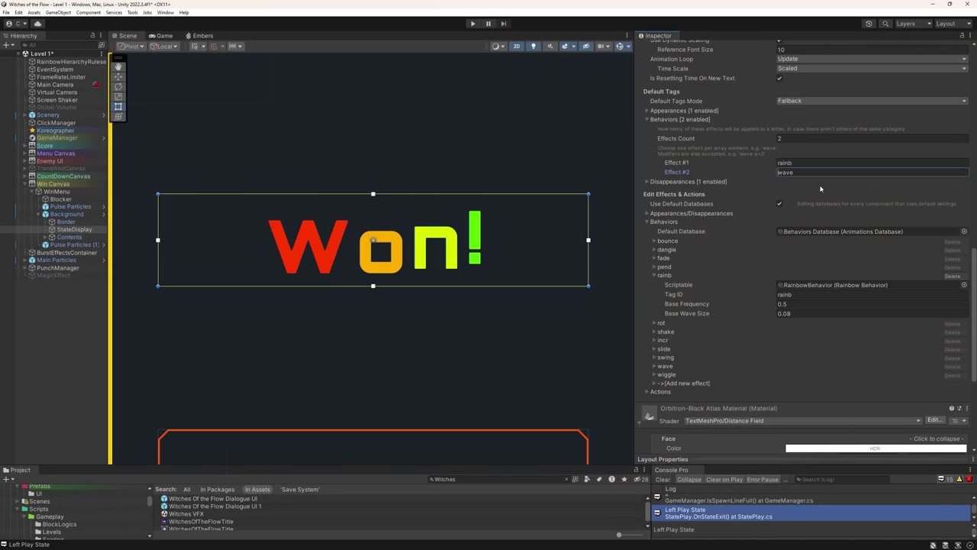
# Set the second default behavior effect of the Win menu's StateDisplay text to incr.
pyautogui.write('incr')
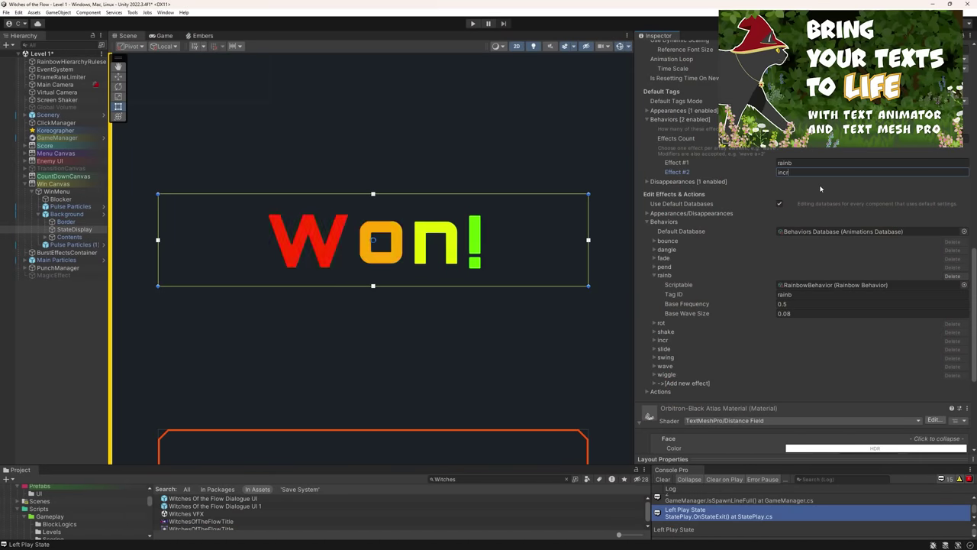
pyautogui.scroll(1, 756, 199)
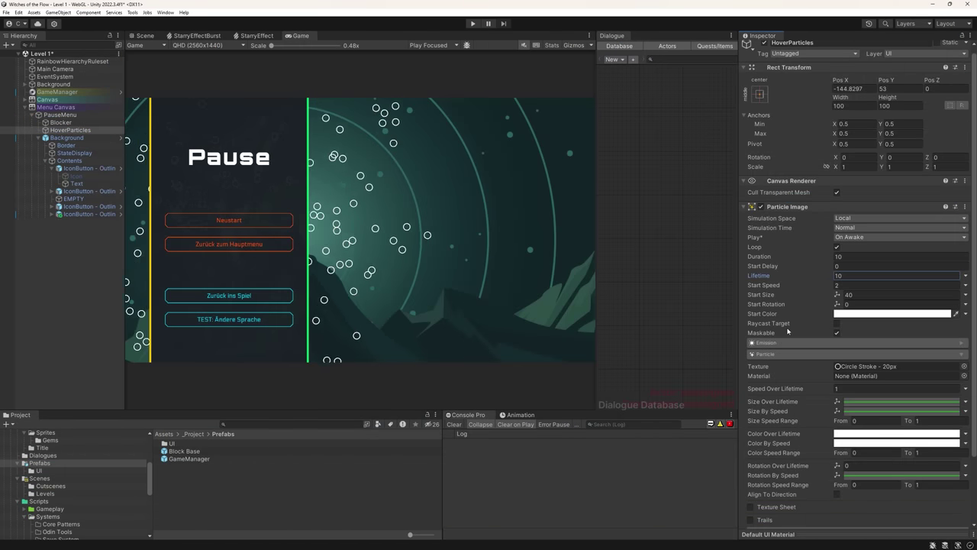
# Resize the HoverParticles object to 848.68 by 1440 so it spans the Pause menu panel.
pyautogui.click(773, 265)
pyautogui.click(854, 319)
pyautogui.click(854, 345)
pyautogui.click(144, 36)
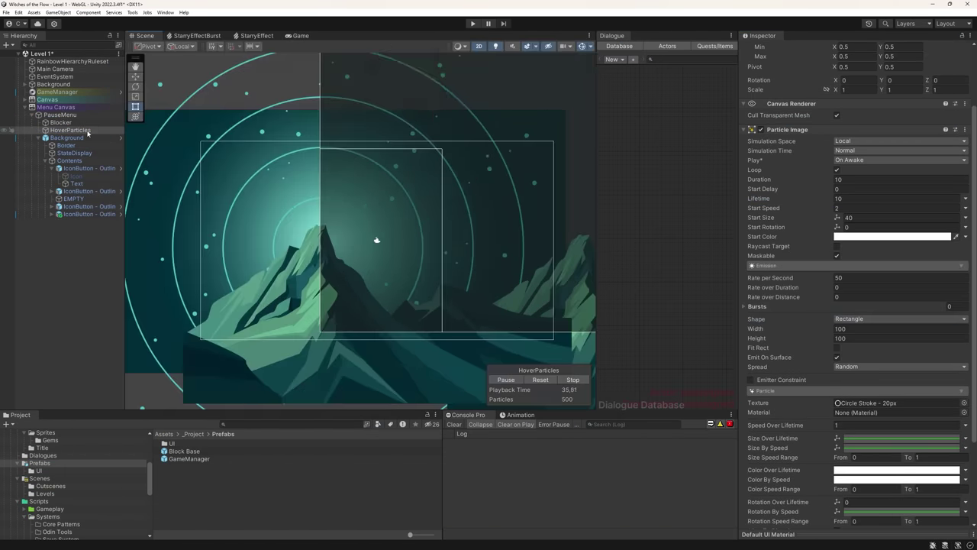
pyautogui.doubleClick(86, 130)
pyautogui.scroll(-10, 381, 202)
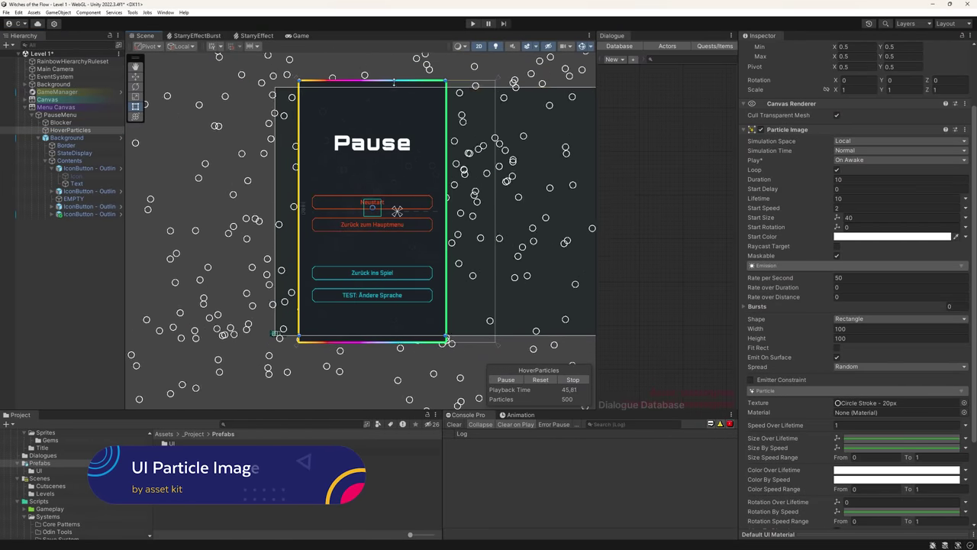
# Turn off surface emission for HoverParticles and emit a burst of 80 from an 850 by 1440 rectangle at zero rate per second.
pyautogui.click(838, 357)
pyautogui.scroll(4, 805, 317)
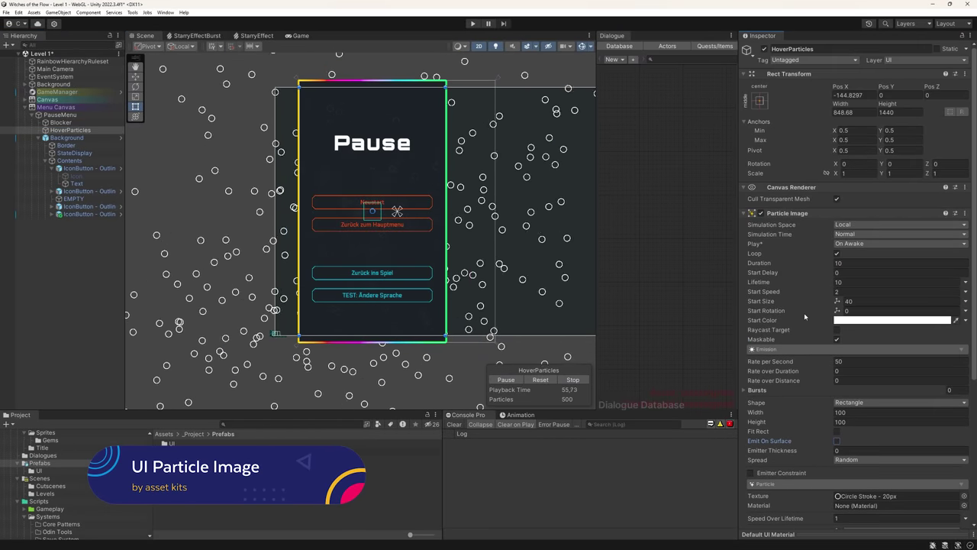
pyautogui.scroll(-5, 807, 316)
pyautogui.click(852, 309)
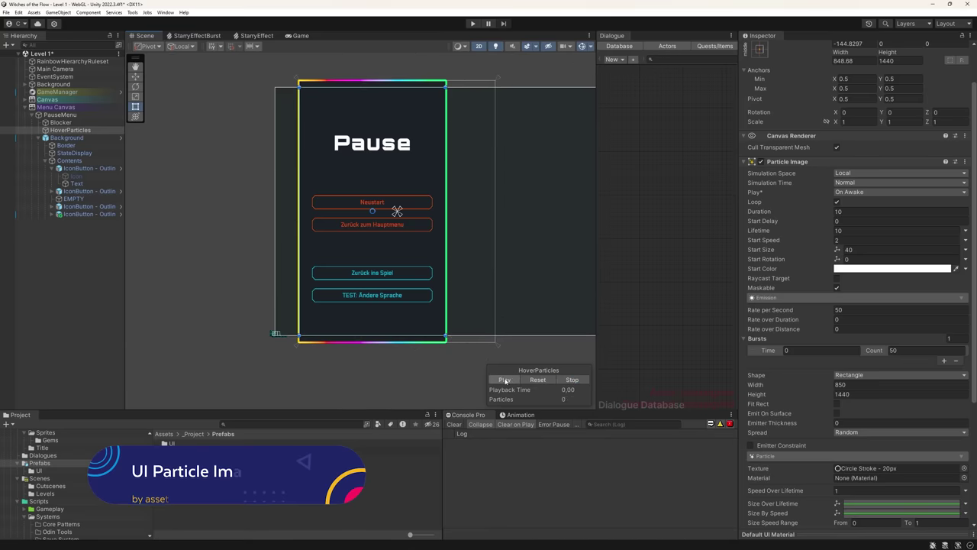
pyautogui.click(505, 380)
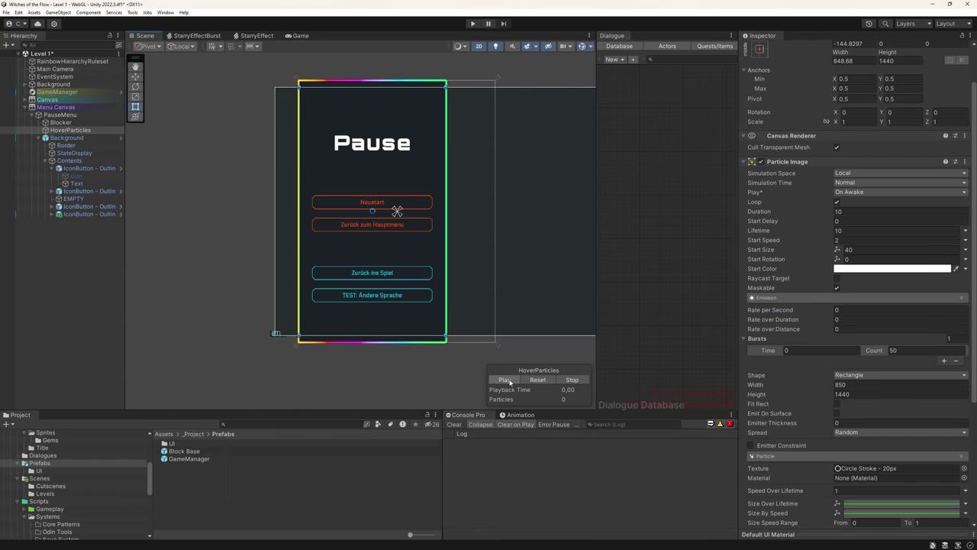
pyautogui.click(506, 380)
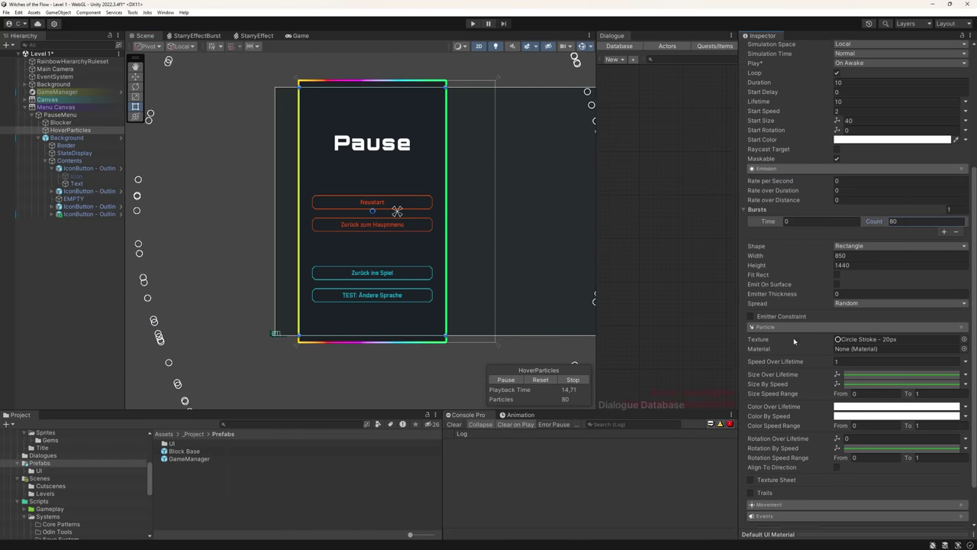
# Change the color-over-lifetime setting of HoverParticles.
pyautogui.scroll(-2, 916, 343)
pyautogui.click(966, 357)
pyautogui.click(898, 374)
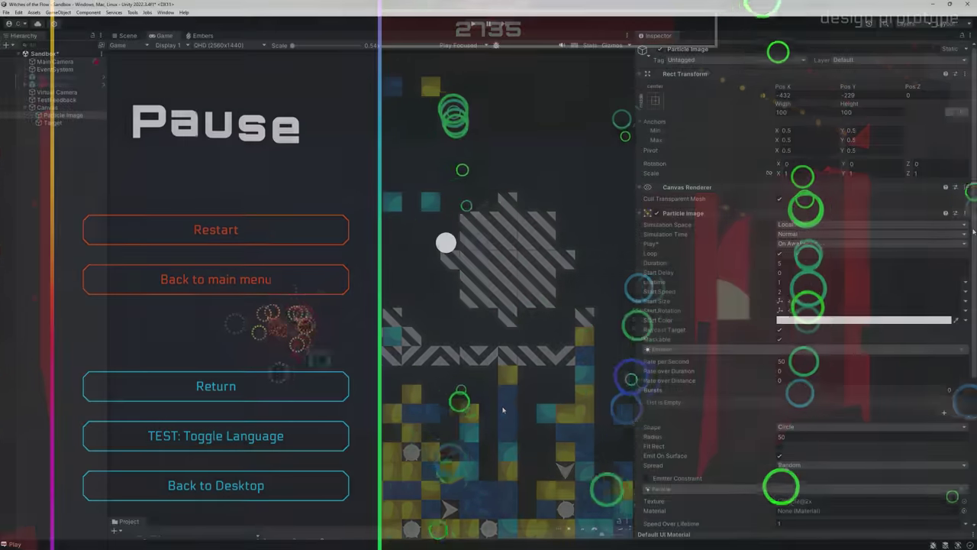
# Enable the Attractor on the Particle Image and assign the Target object to it.
pyautogui.scroll(-6, 644, 458)
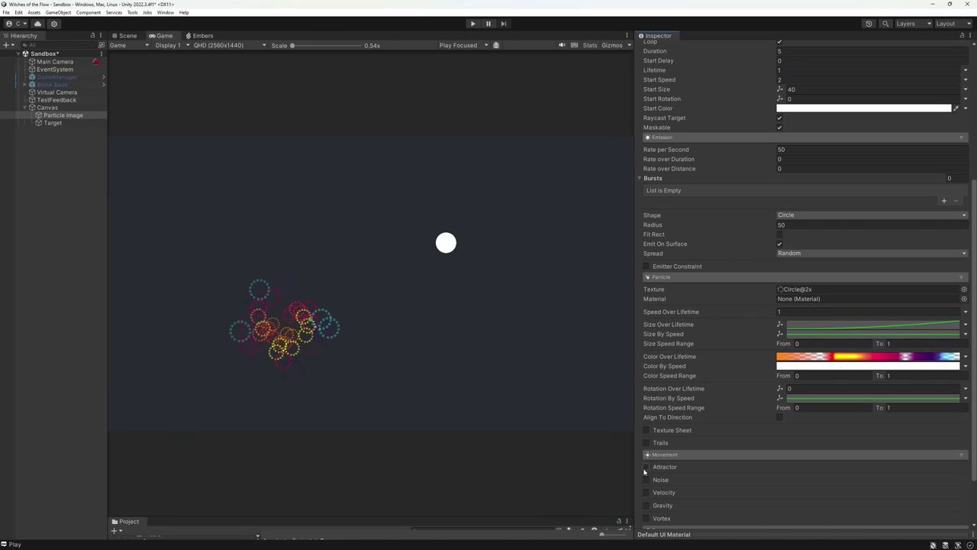
pyautogui.click(646, 467)
pyautogui.moveTo(53, 122); pyautogui.dragTo(819, 476)
# Move the Particle Image away from its target to X -1115.6 and Y -546.4.
pyautogui.scroll(3, 796, 378)
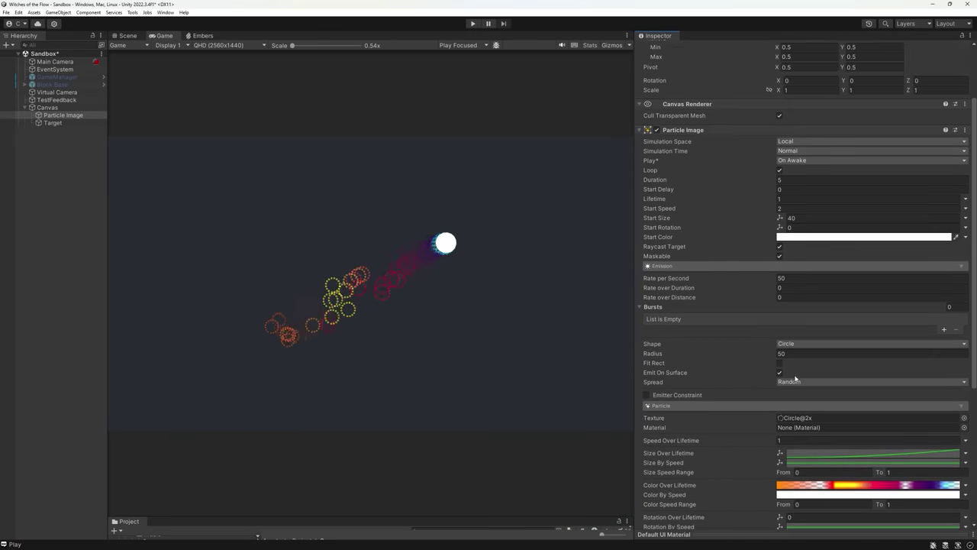
pyautogui.scroll(3, 796, 378)
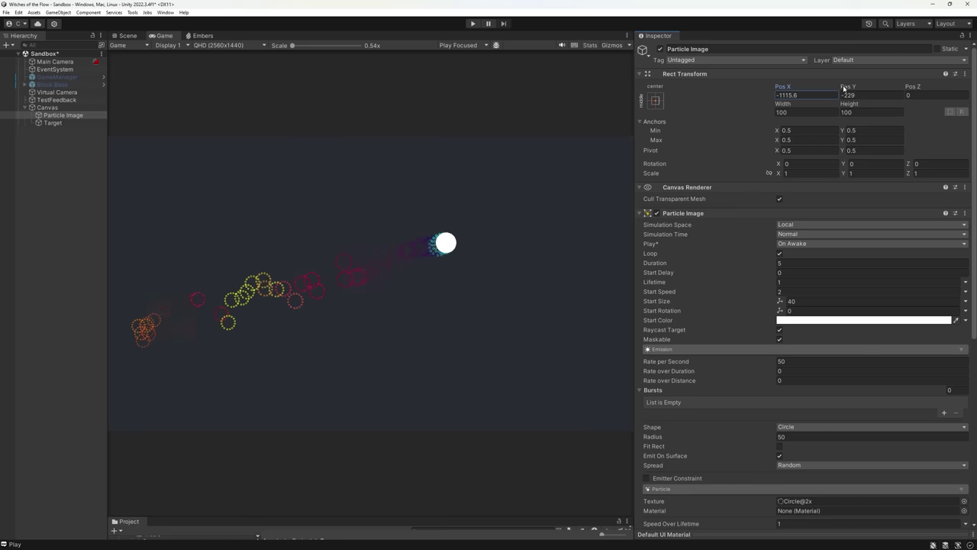
pyautogui.moveTo(845, 89); pyautogui.dragTo(795, 260)
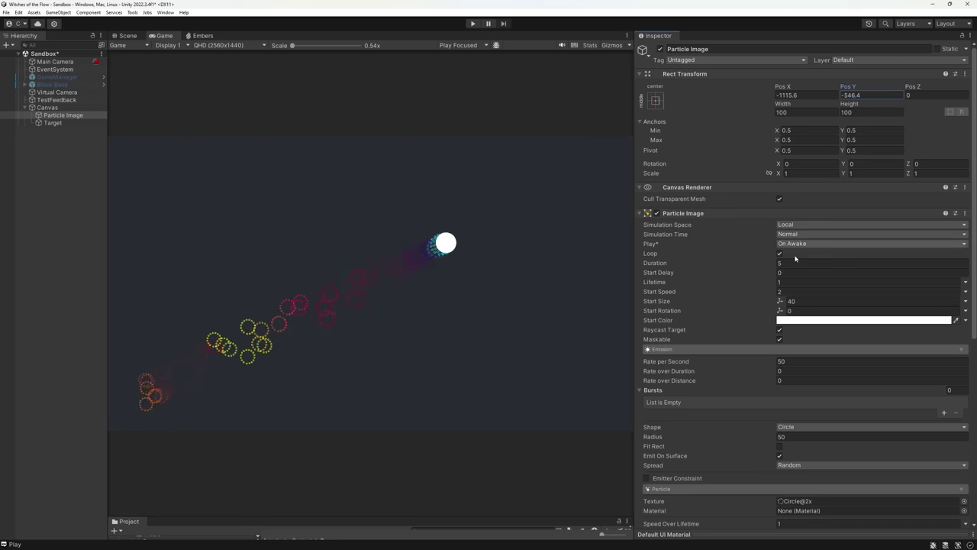
pyautogui.scroll(-5, 732, 319)
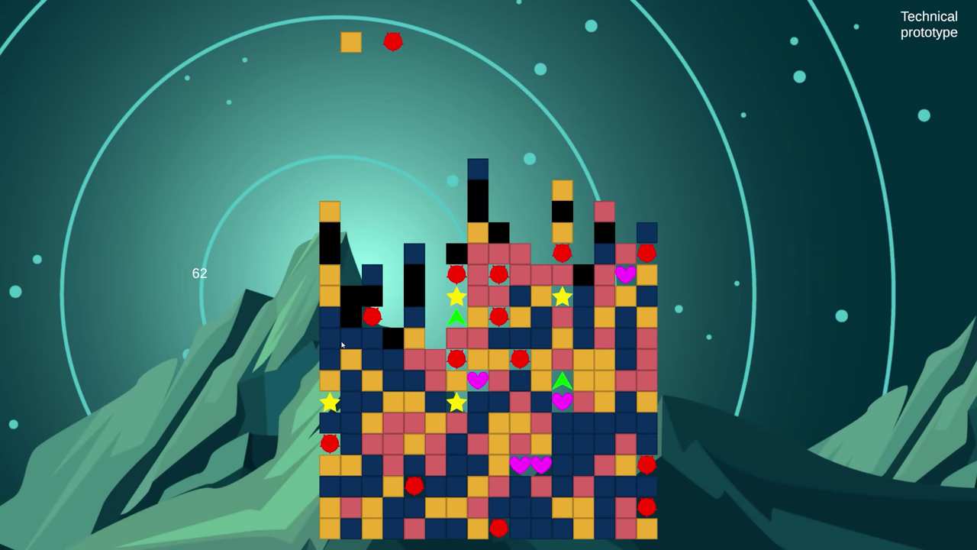
pyautogui.click(342, 342)
pyautogui.click(486, 257)
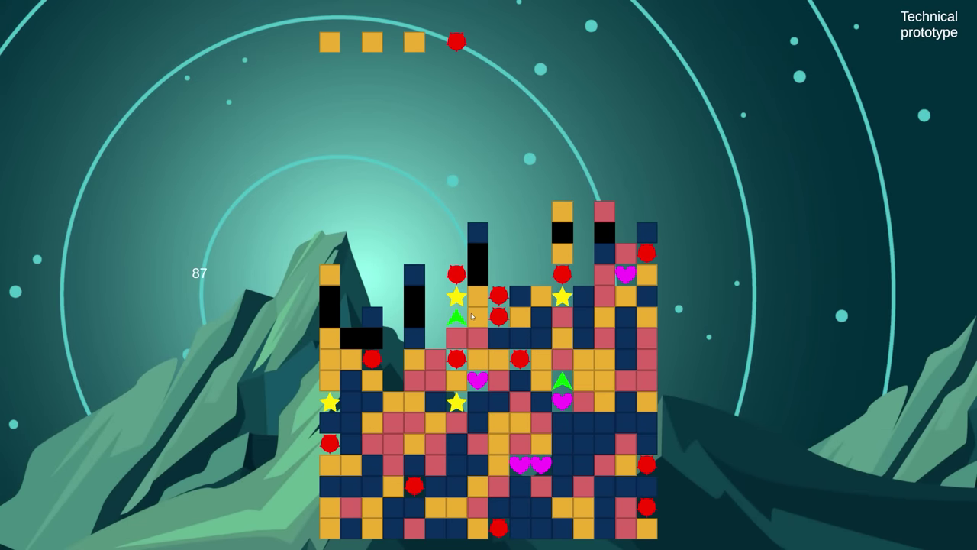
pyautogui.click(518, 341)
pyautogui.click(585, 342)
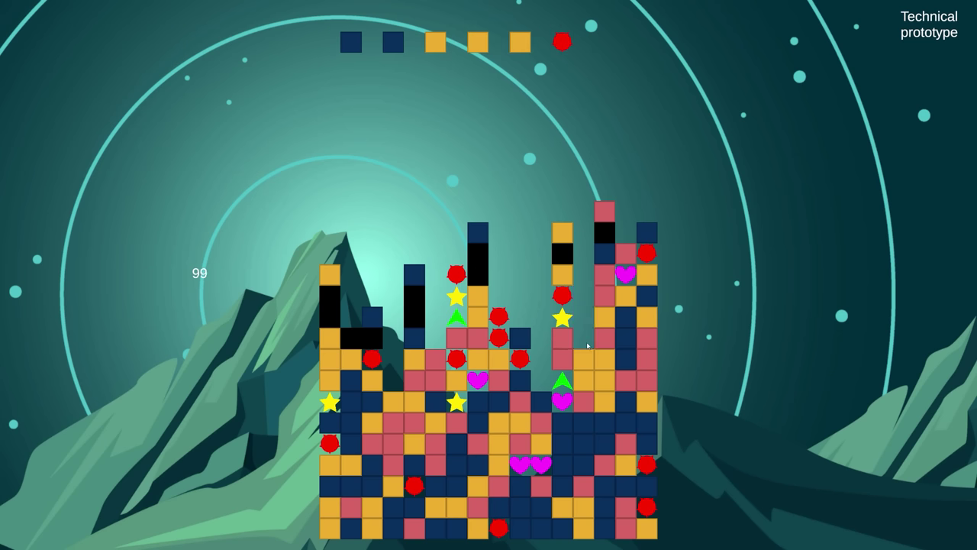
pyautogui.click(626, 339)
pyautogui.click(597, 385)
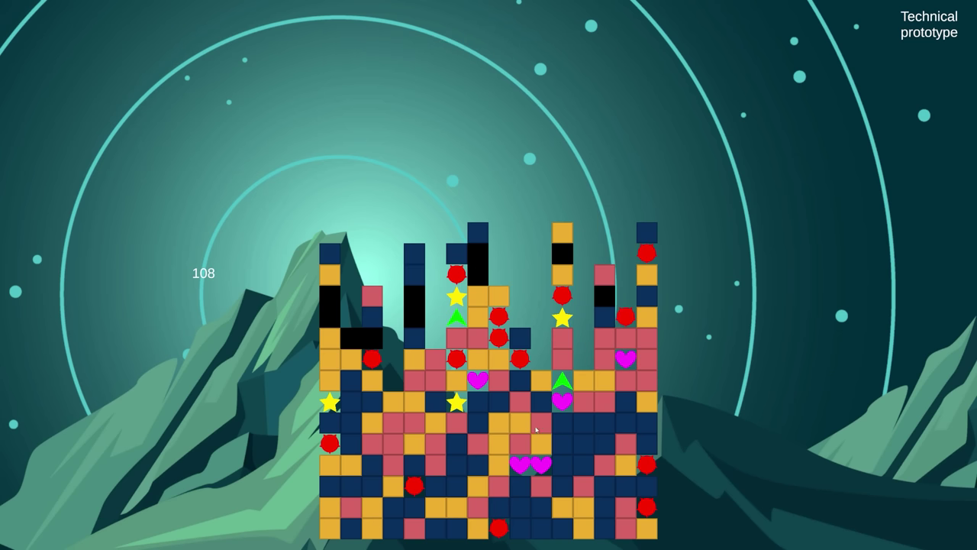
pyautogui.click(434, 377)
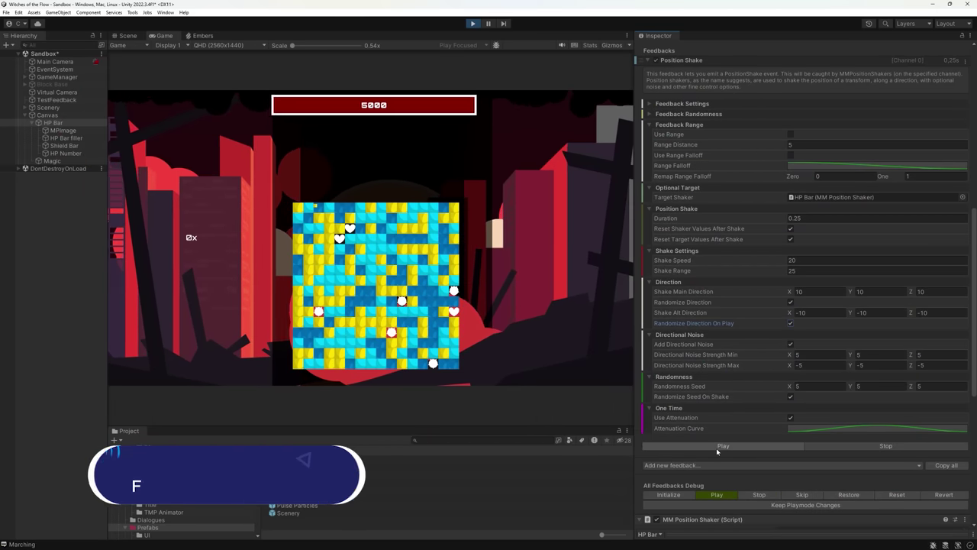
# Play the feedbacks on the TestFeedback object and expand its Cinemachine Impulse settings.
pyautogui.click(56, 100)
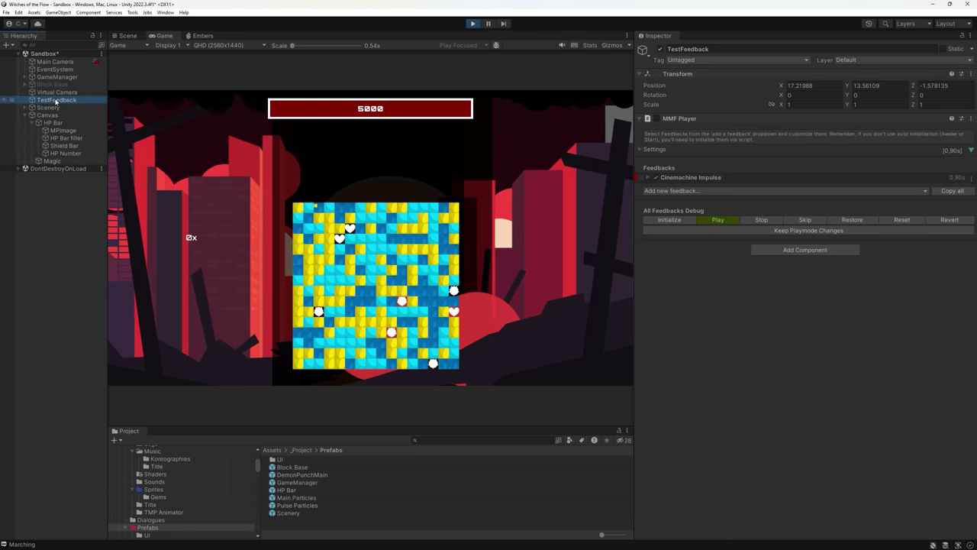
pyautogui.click(714, 220)
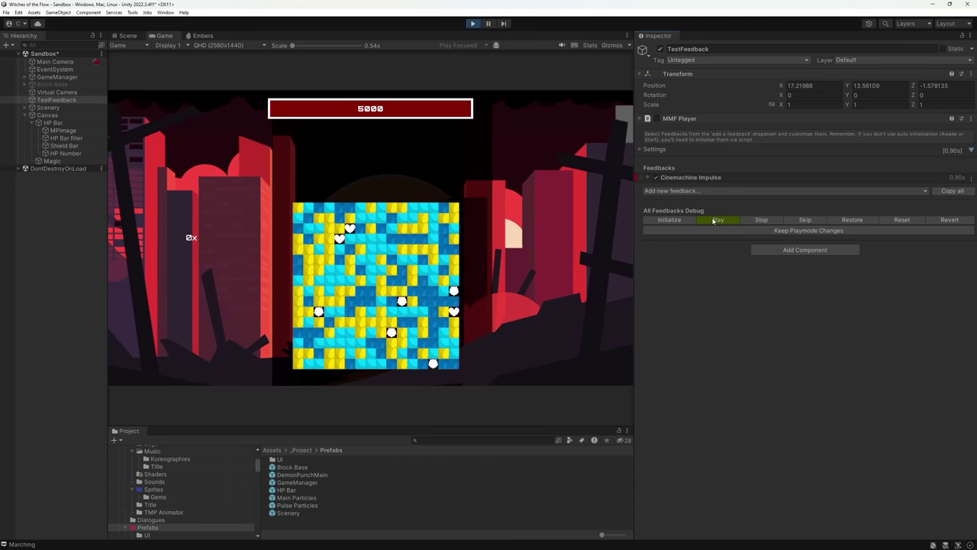
pyautogui.click(649, 178)
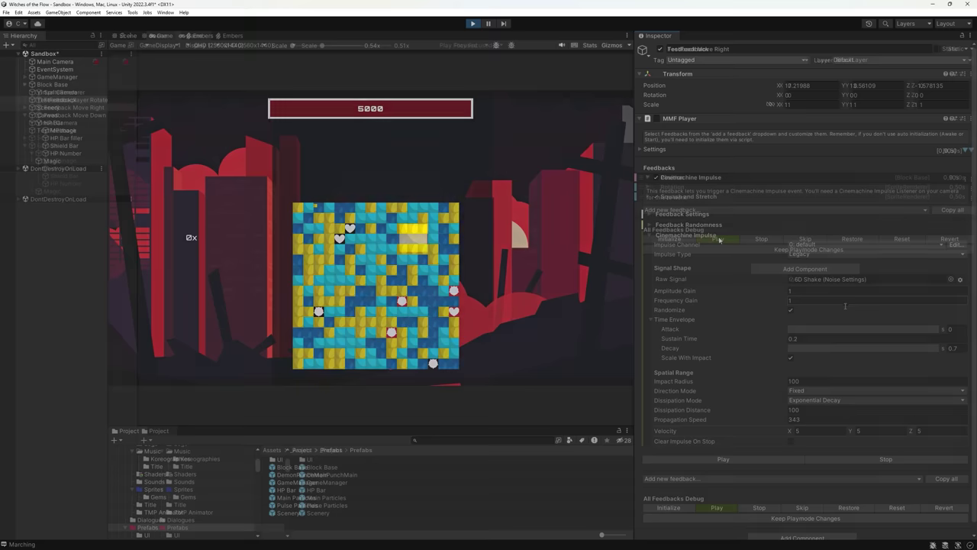
# Play Feedback Move Right, and give its Squash and Stretch feedback a falling preset as the Animate Curve.
pyautogui.click(718, 239)
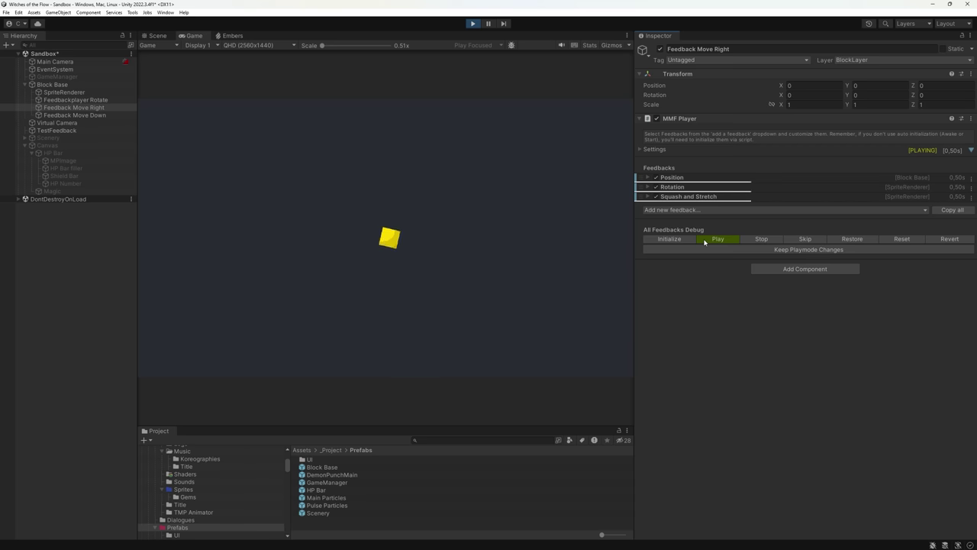
pyautogui.click(648, 197)
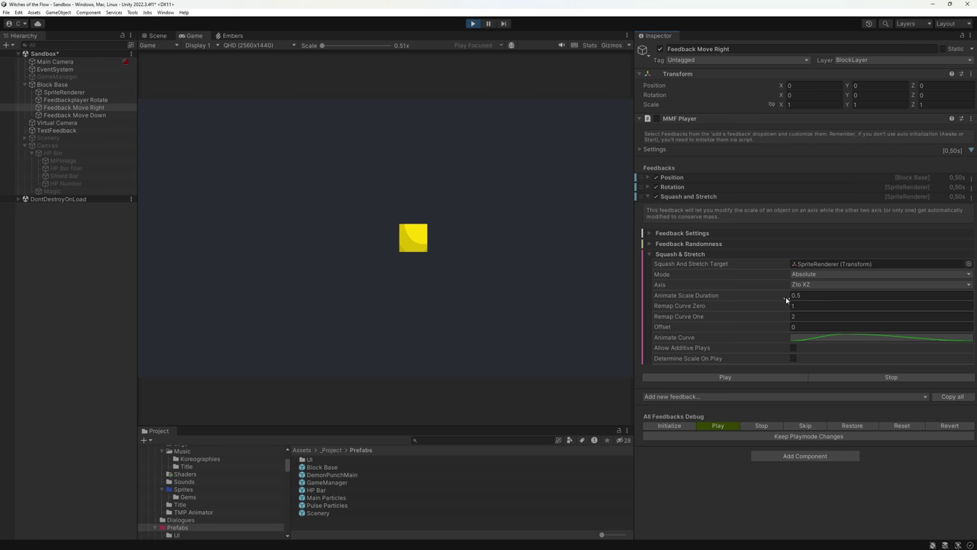
pyautogui.click(799, 340)
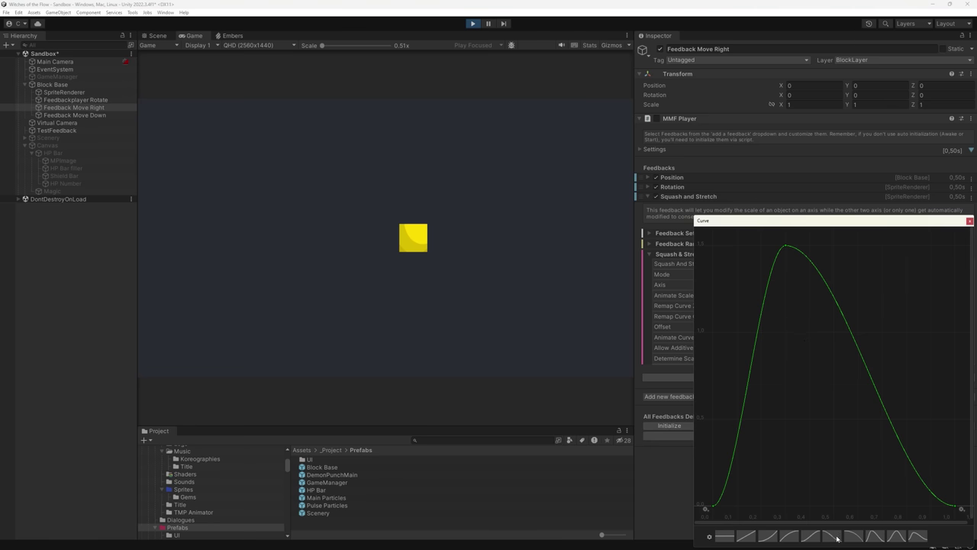
pyautogui.click(970, 221)
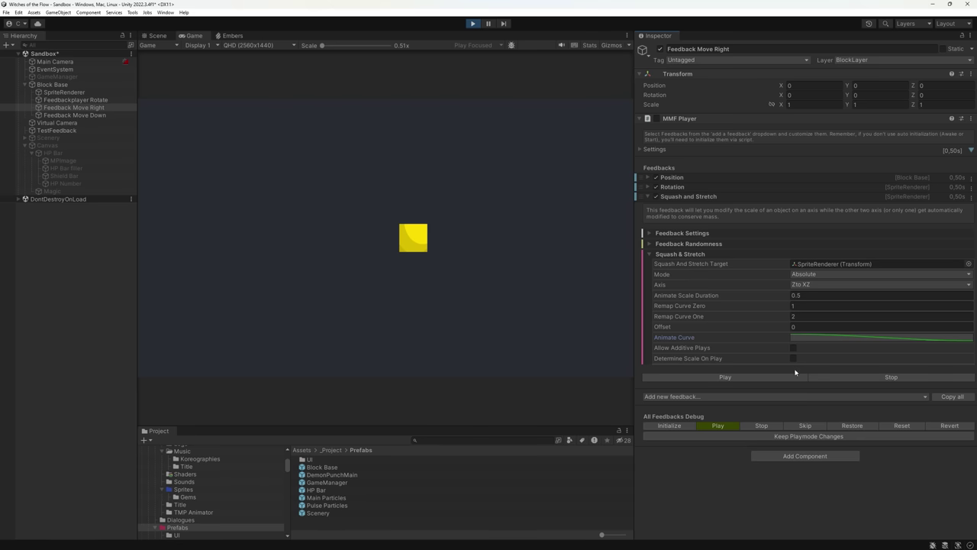
# Preview the Squash and Stretch feedback on the block several times on its own.
pyautogui.click(771, 377)
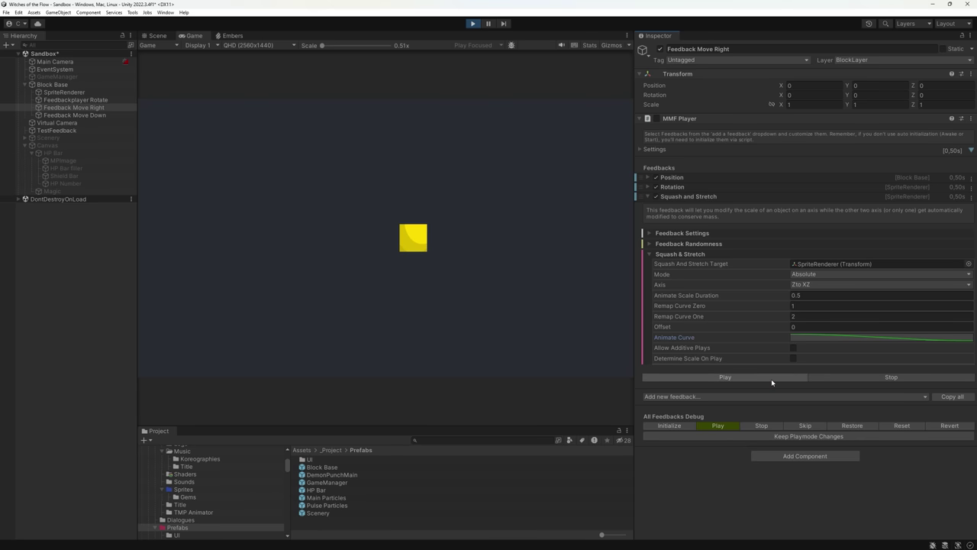
pyautogui.click(771, 378)
pyautogui.click(772, 377)
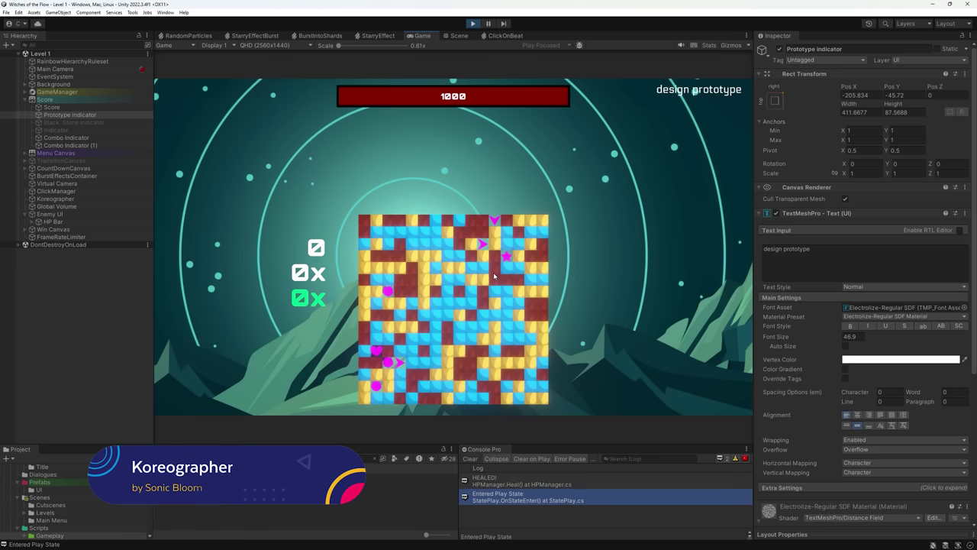
# Playtest Level 1 by clearing several groups of same-colored blocks across the board.
pyautogui.click(495, 275)
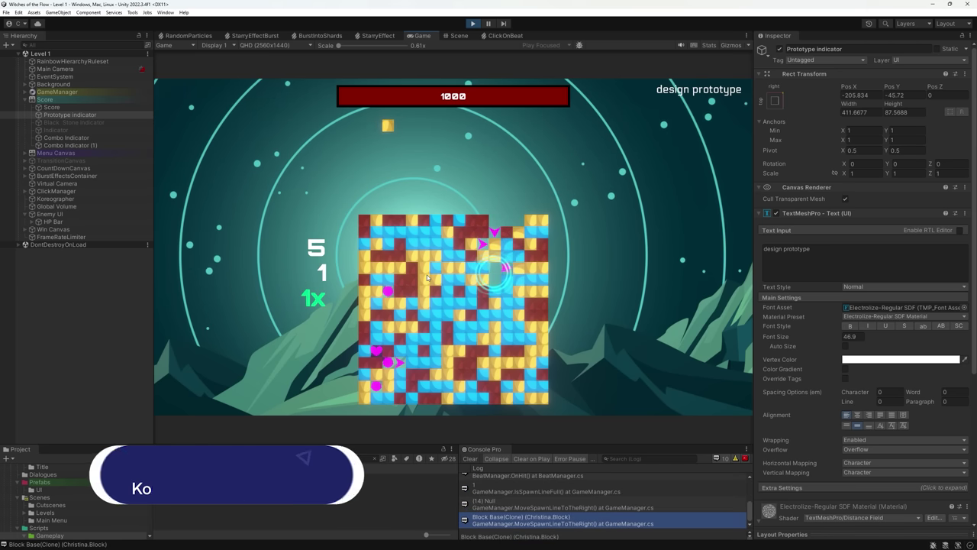
pyautogui.click(424, 277)
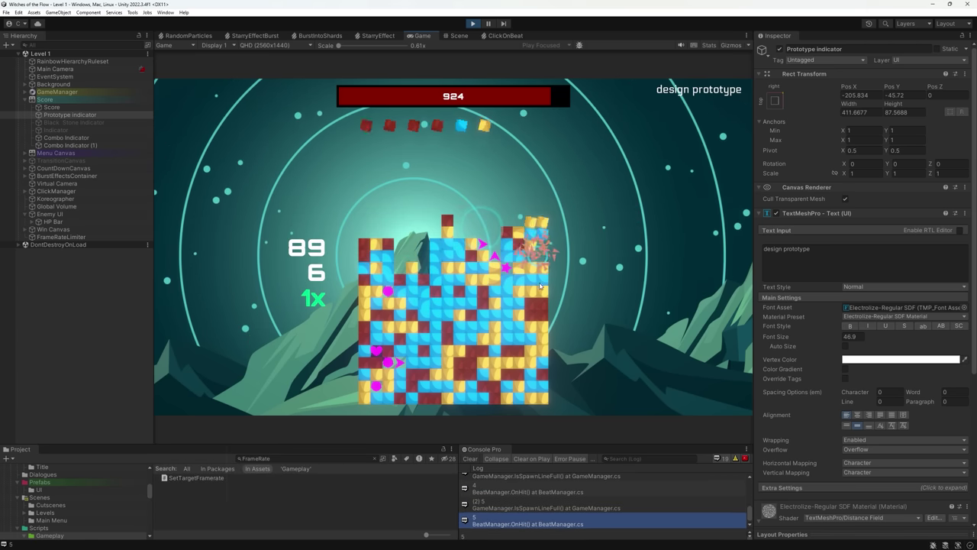
pyautogui.click(465, 368)
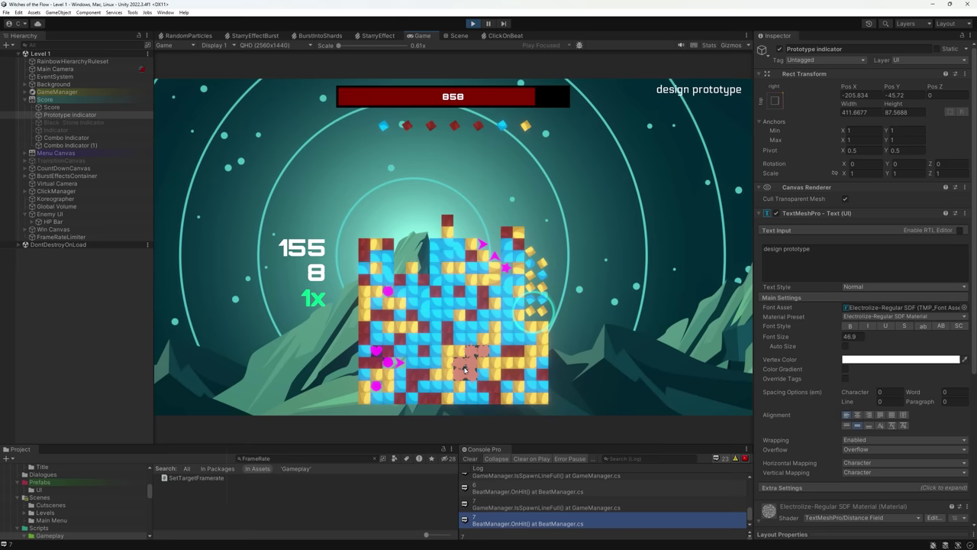
pyautogui.click(413, 386)
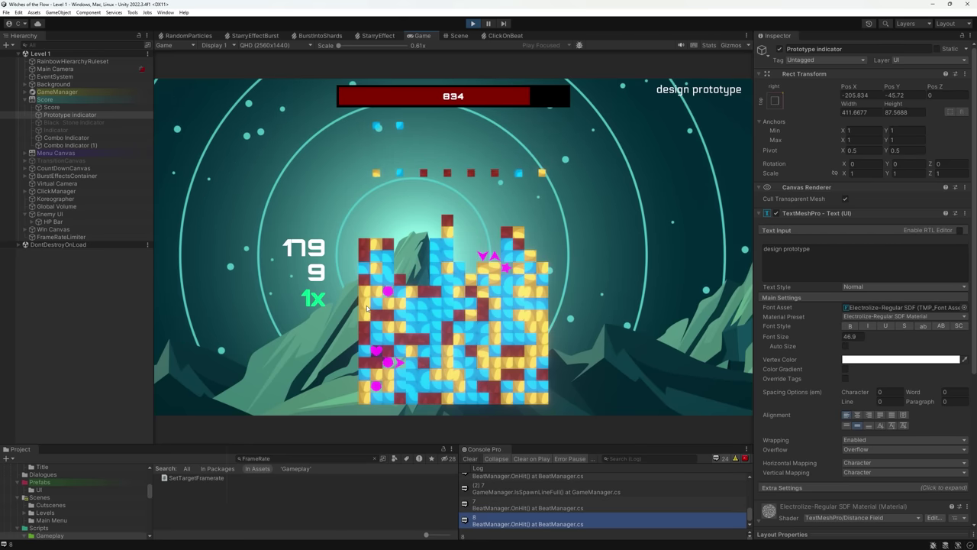
pyautogui.click(534, 297)
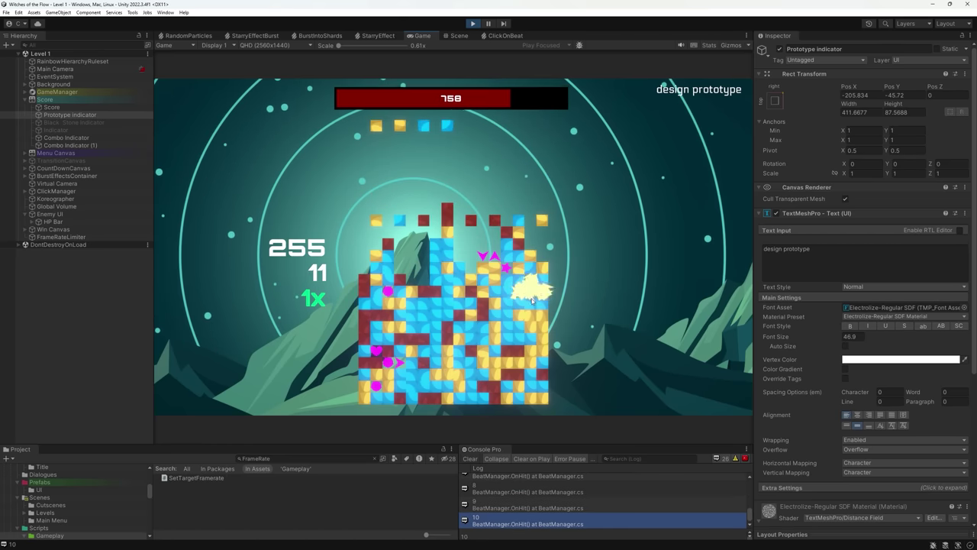
pyautogui.click(538, 325)
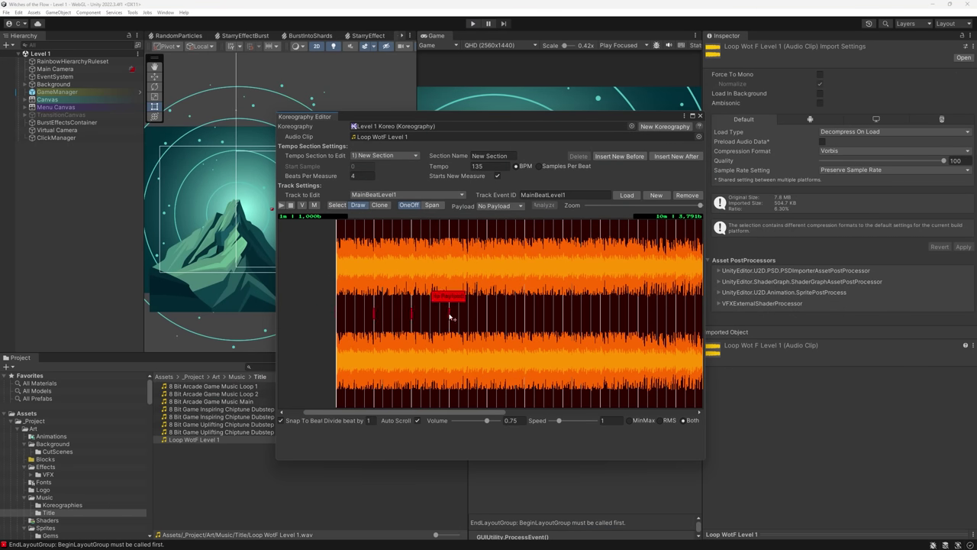
# Add one-off events on every other beat of the MainBeatLevel1 track and select the placed events.
pyautogui.click(525, 316)
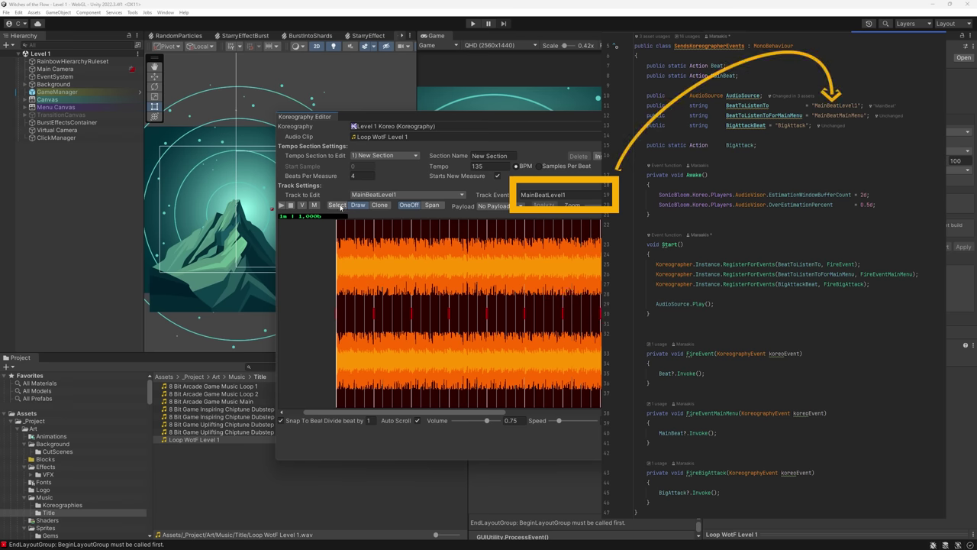
pyautogui.moveTo(580, 303); pyautogui.dragTo(321, 336)
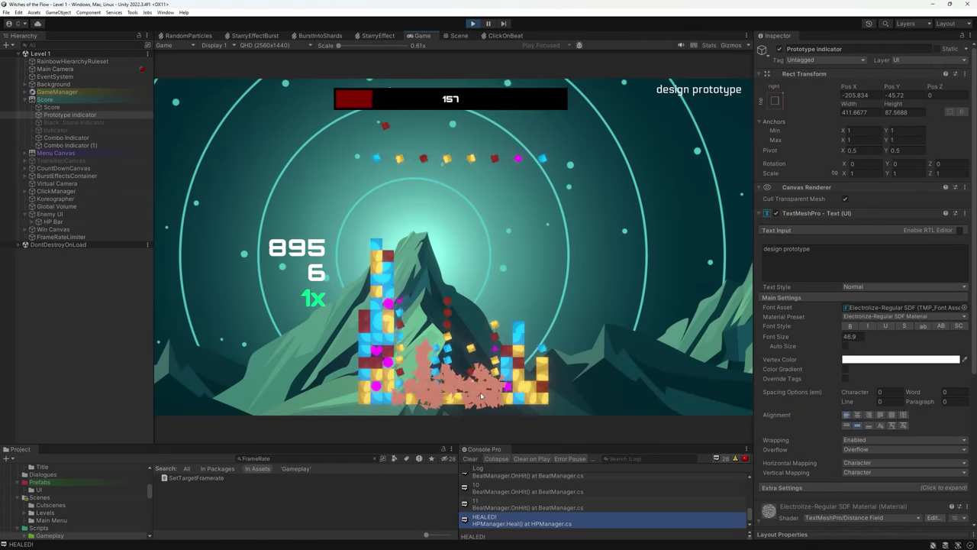
# Playtest Level 1 and the red city level by clearing groups of same-colored blocks across the board.
pyautogui.click(481, 395)
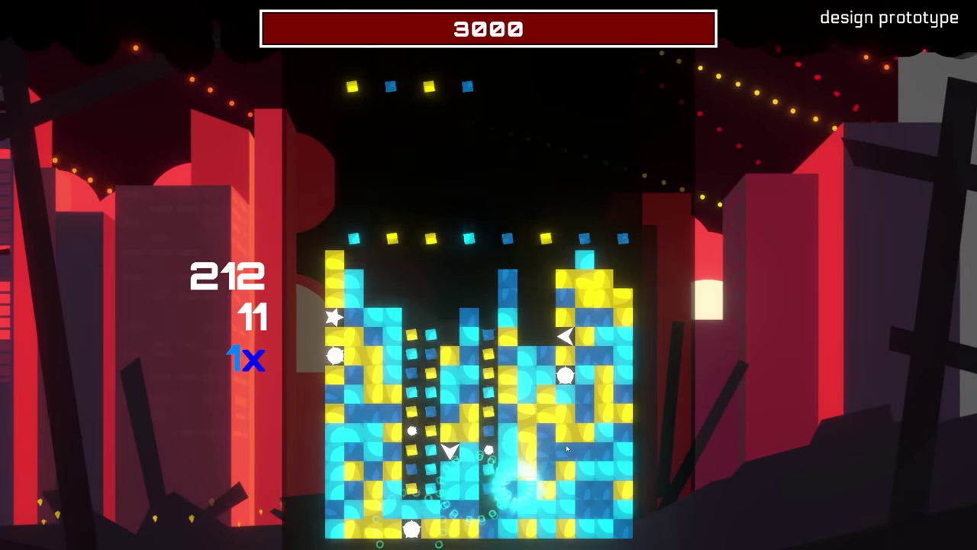
pyautogui.click(567, 449)
pyautogui.click(558, 441)
pyautogui.click(536, 423)
pyautogui.click(484, 426)
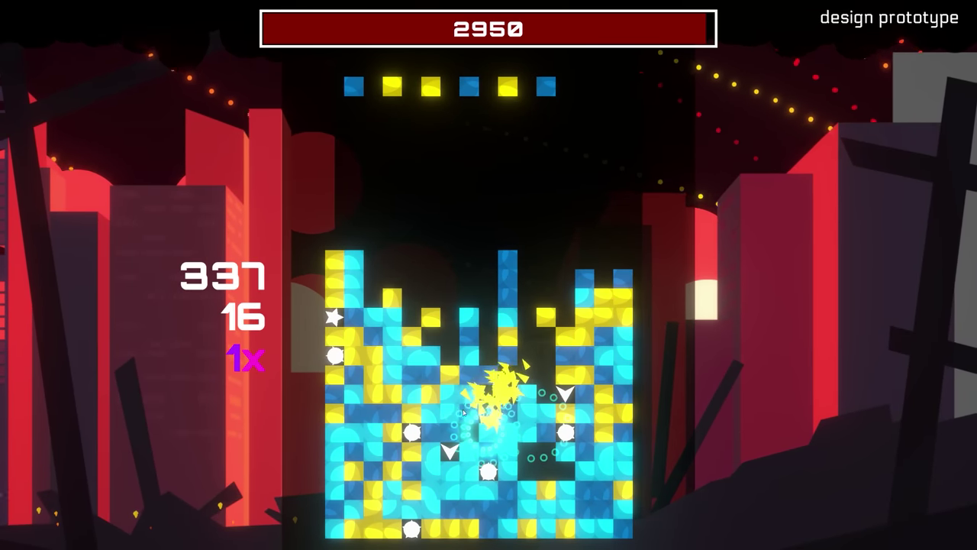
pyautogui.click(459, 411)
pyautogui.click(391, 397)
pyautogui.click(376, 400)
pyautogui.click(371, 416)
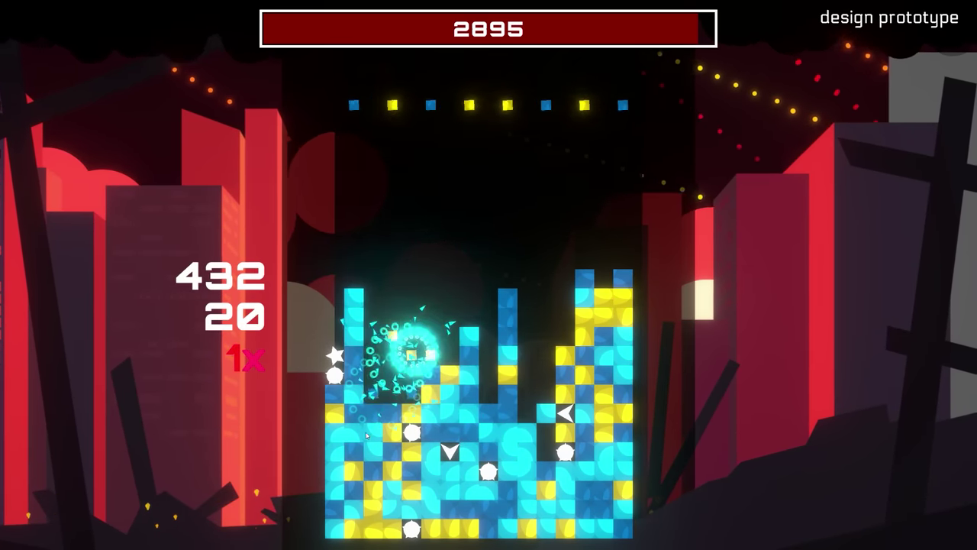
pyautogui.click(373, 424)
pyautogui.click(612, 413)
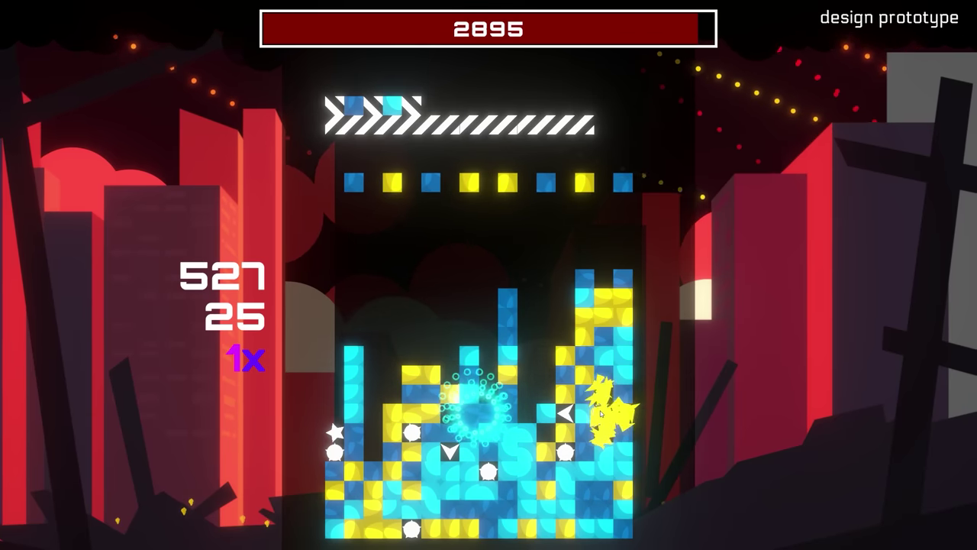
pyautogui.click(617, 382)
pyautogui.click(611, 434)
pyautogui.click(593, 337)
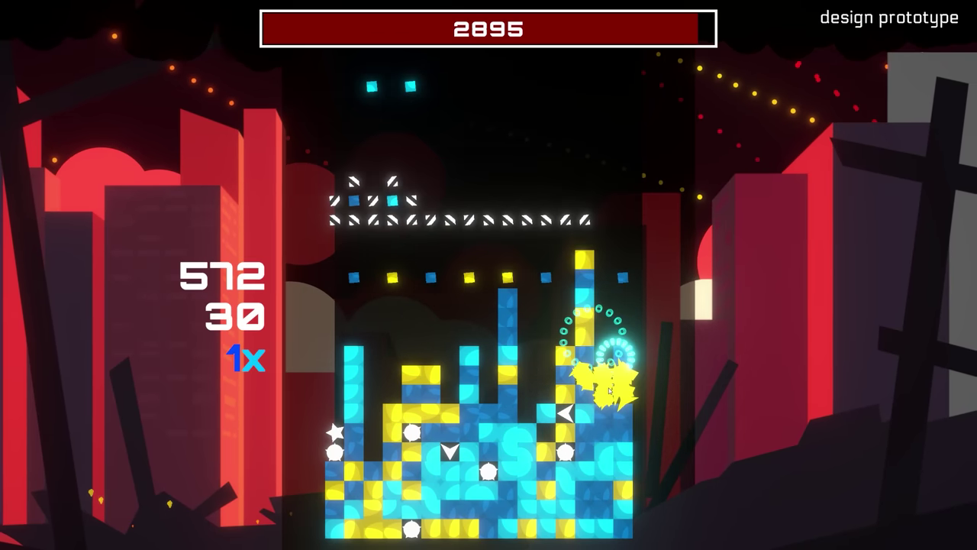
pyautogui.click(611, 433)
pyautogui.click(585, 477)
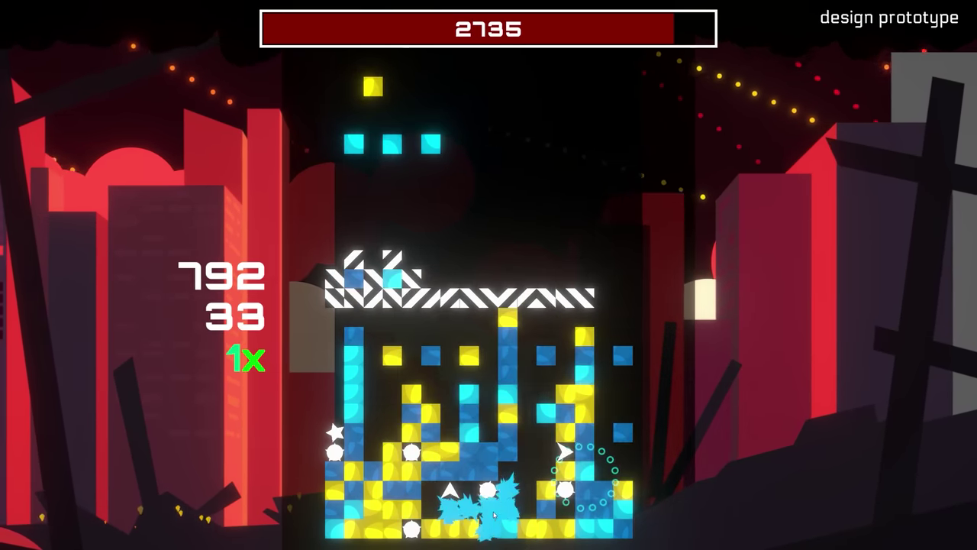
pyautogui.press('Escape')
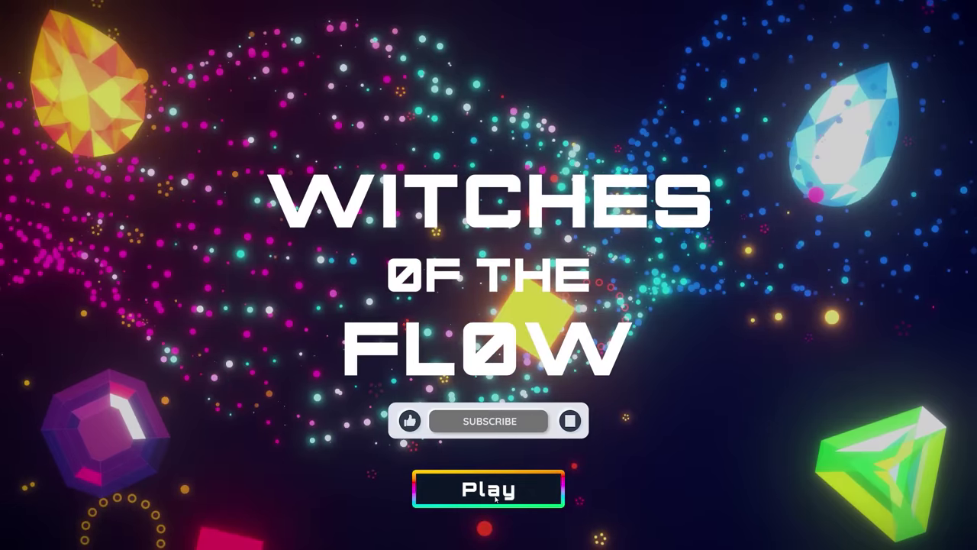
# Start the game from the title screen and clear same-colored block groups in the boss level.
pyautogui.click(495, 497)
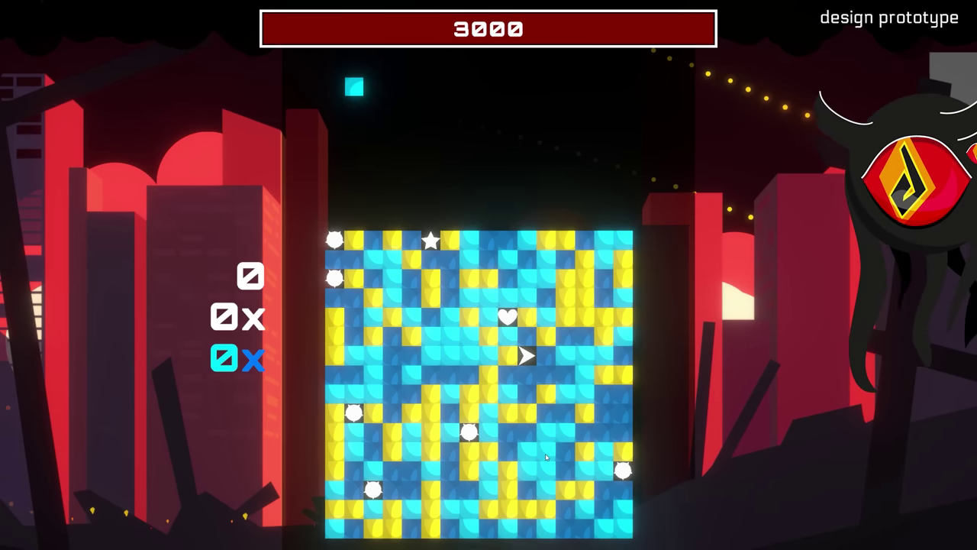
pyautogui.click(470, 453)
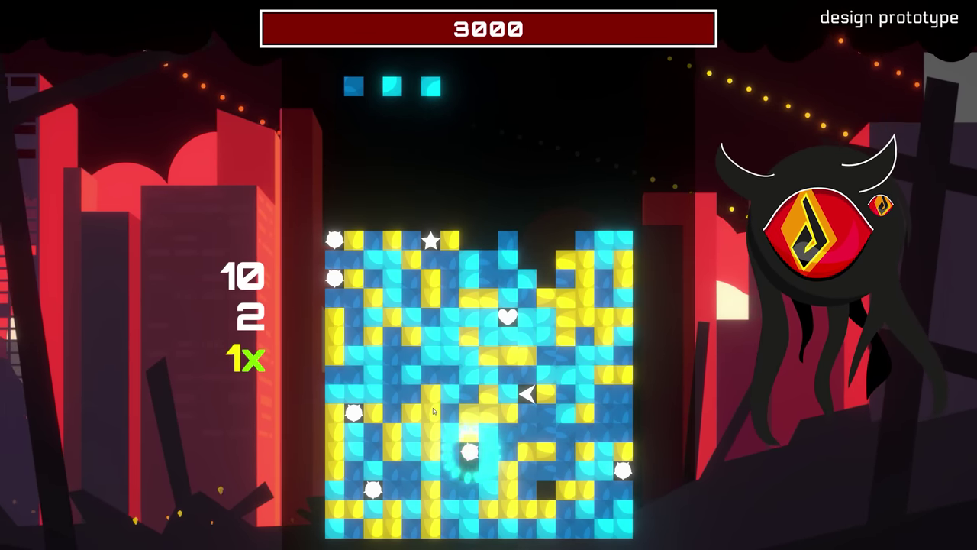
pyautogui.click(431, 409)
pyautogui.click(334, 433)
pyautogui.click(431, 489)
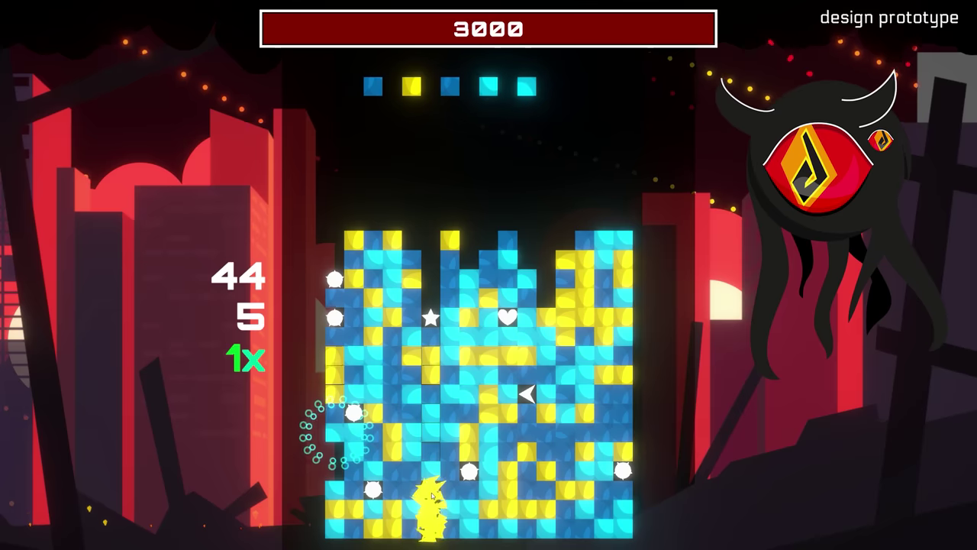
pyautogui.click(509, 484)
pyautogui.click(585, 305)
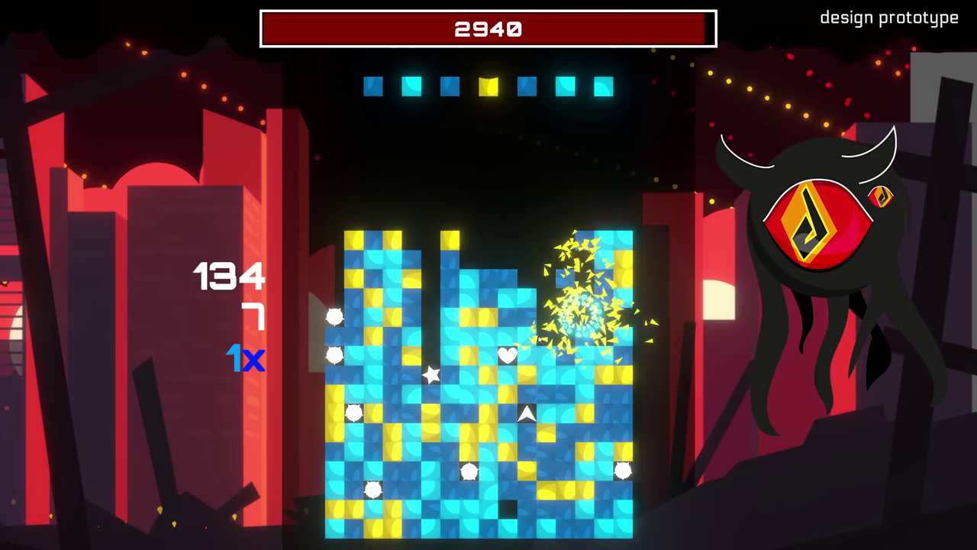
pyautogui.click(490, 432)
pyautogui.click(385, 524)
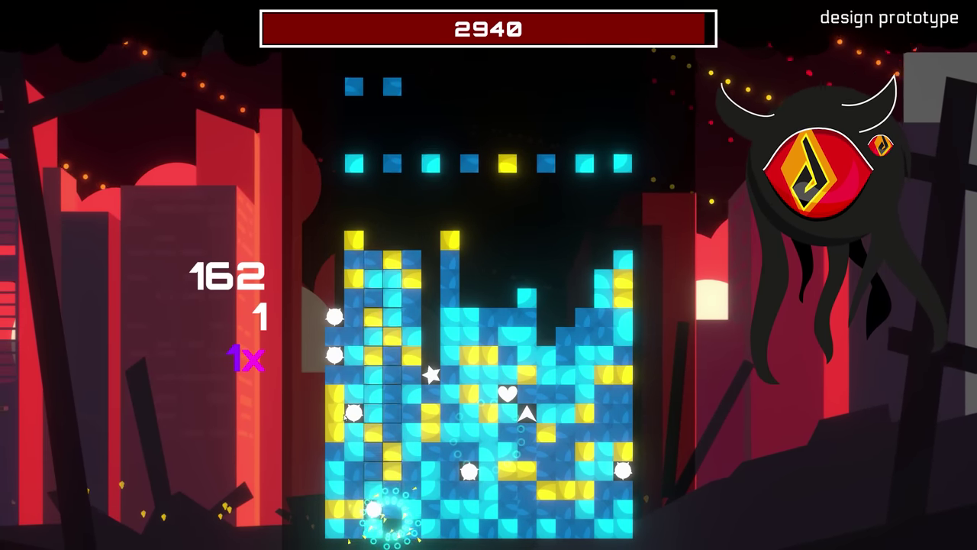
pyautogui.click(334, 415)
pyautogui.click(411, 356)
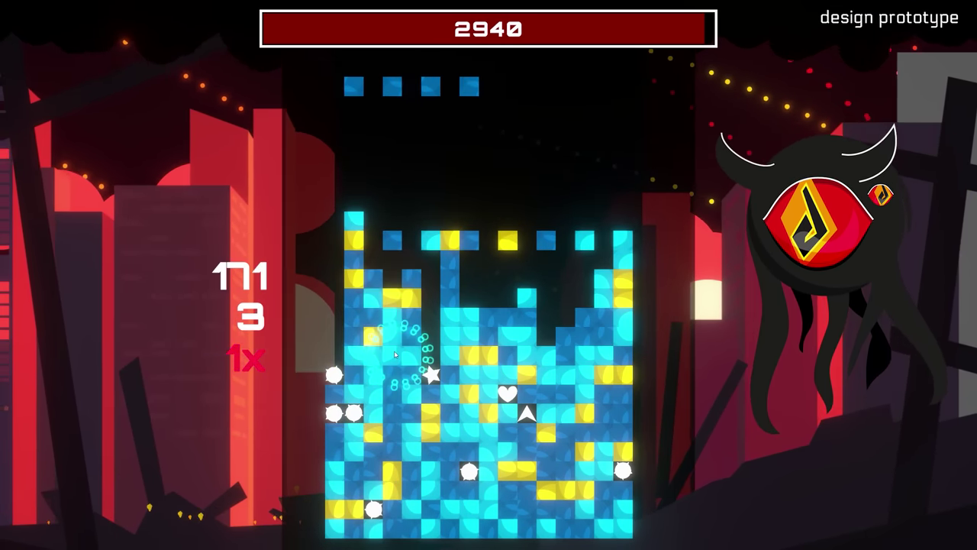
pyautogui.click(397, 355)
pyautogui.click(490, 353)
pyautogui.click(546, 355)
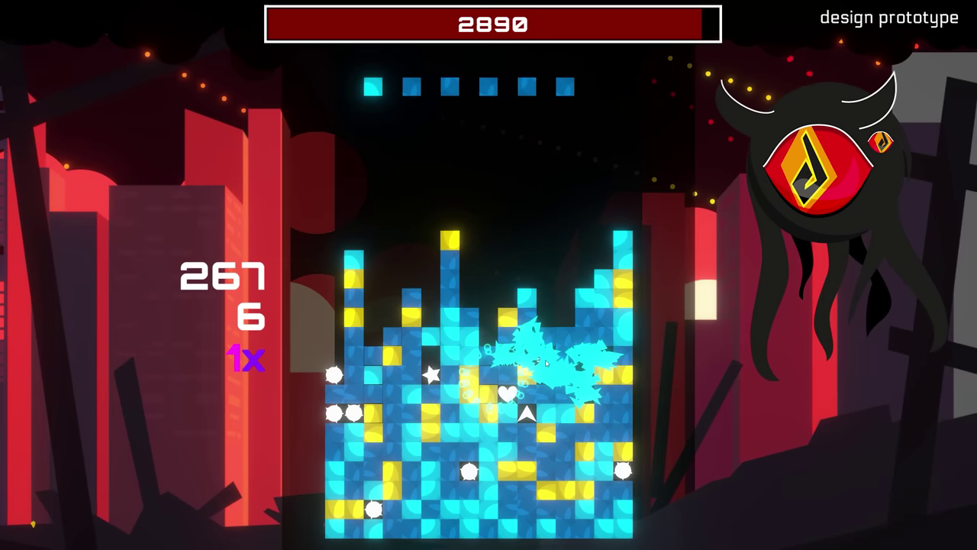
pyautogui.click(614, 342)
pyautogui.click(595, 462)
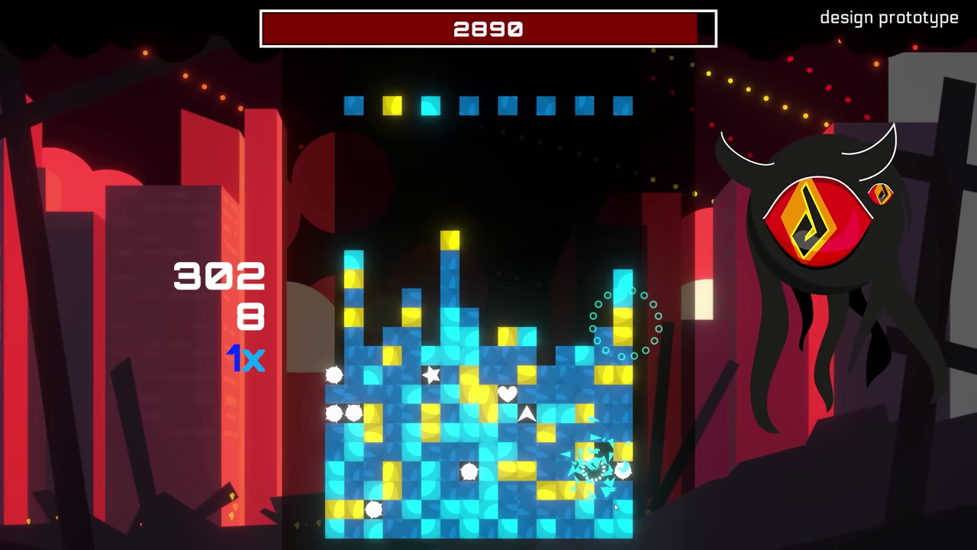
pyautogui.click(629, 529)
pyautogui.click(487, 444)
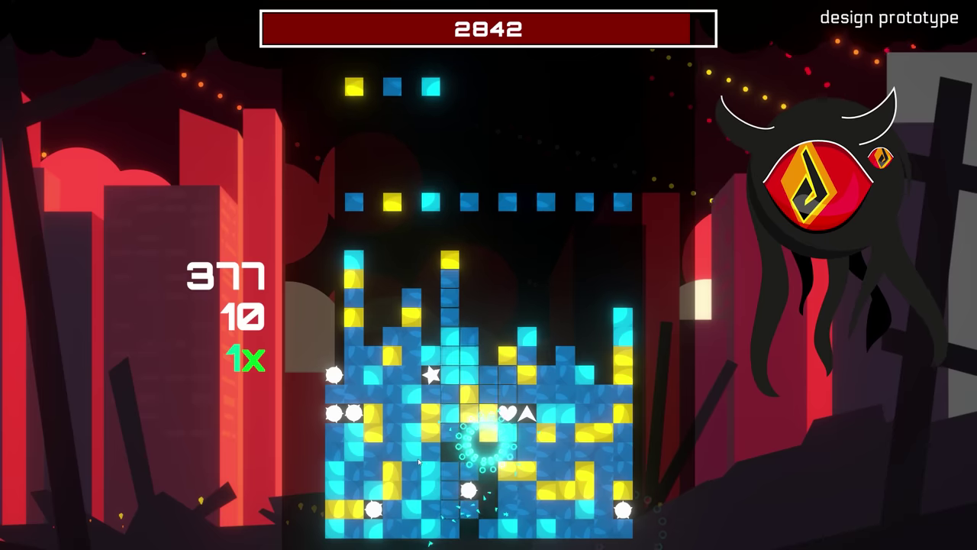
pyautogui.click(413, 446)
pyautogui.click(507, 451)
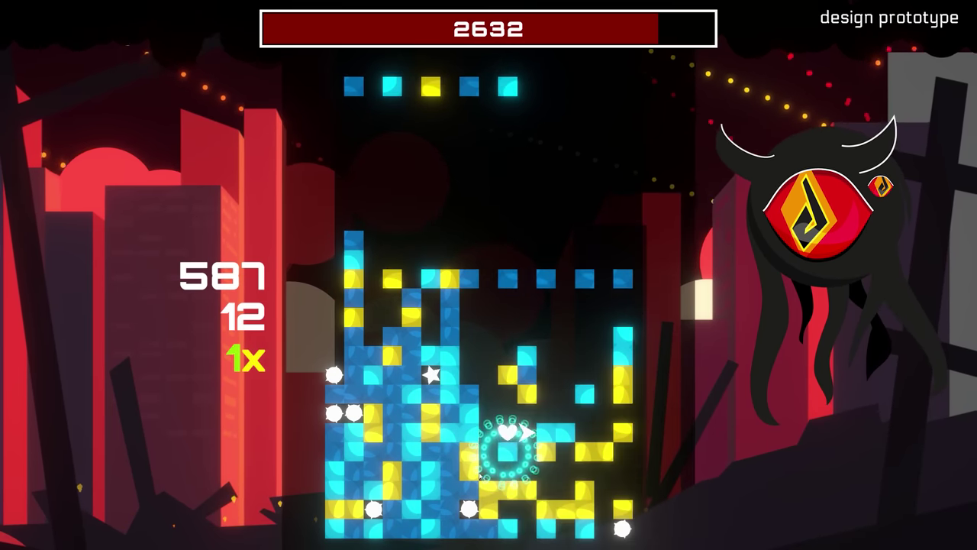
pyautogui.click(475, 465)
pyautogui.click(482, 490)
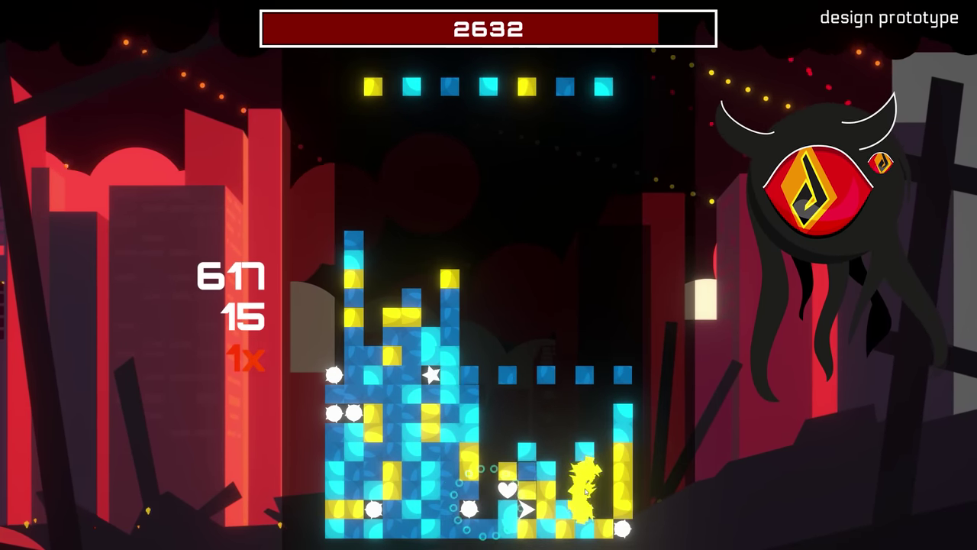
pyautogui.click(396, 430)
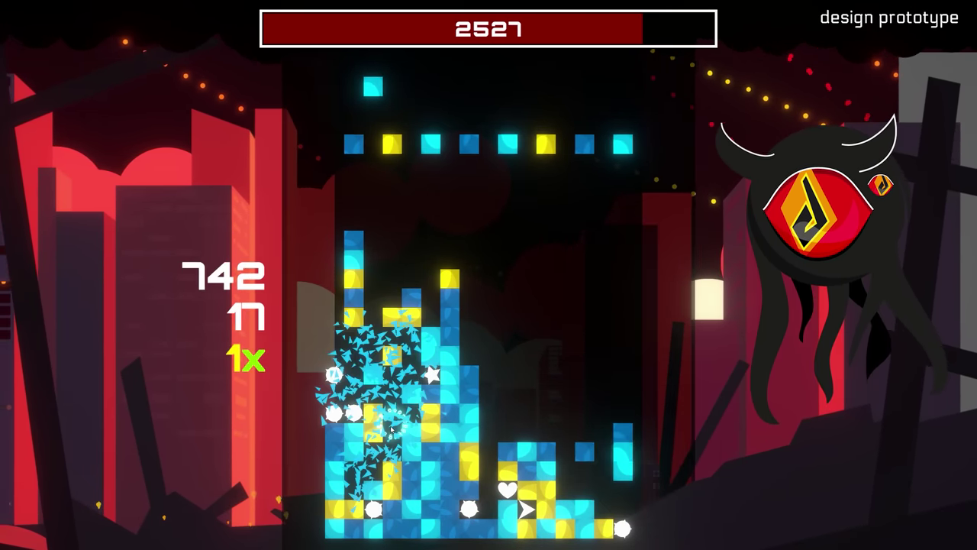
# Continue the boss fight by clearing colored groups around the striped obstacle blocks.
pyautogui.click(447, 439)
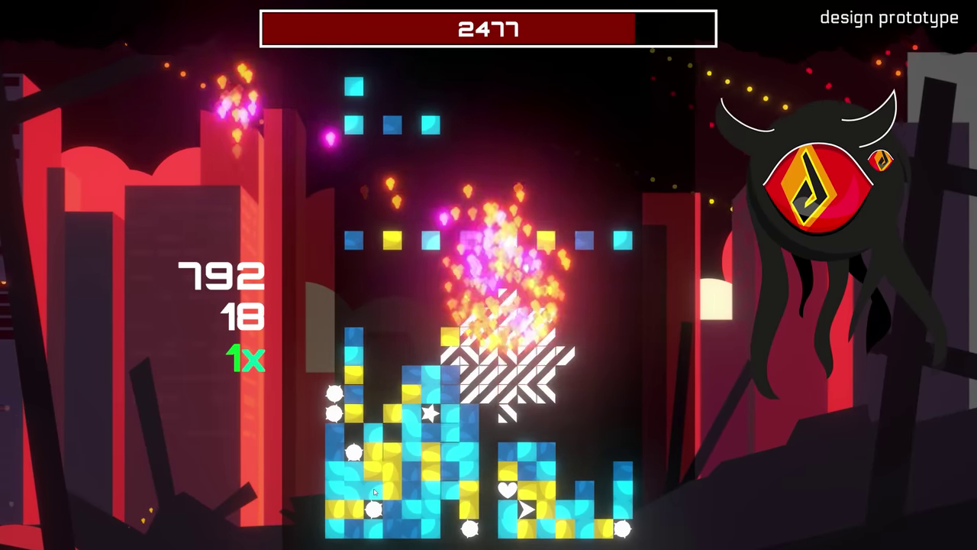
pyautogui.click(388, 462)
pyautogui.click(360, 484)
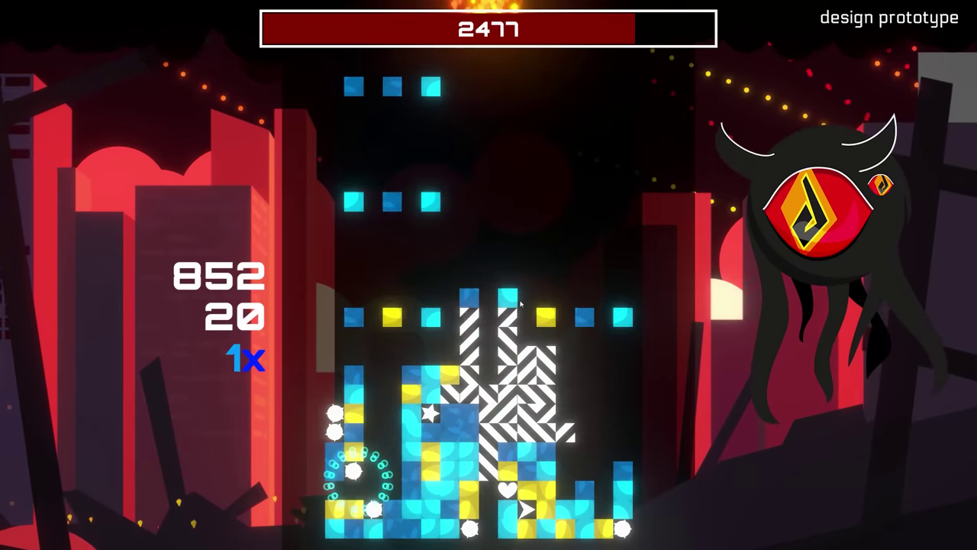
pyautogui.click(401, 302)
pyautogui.click(378, 359)
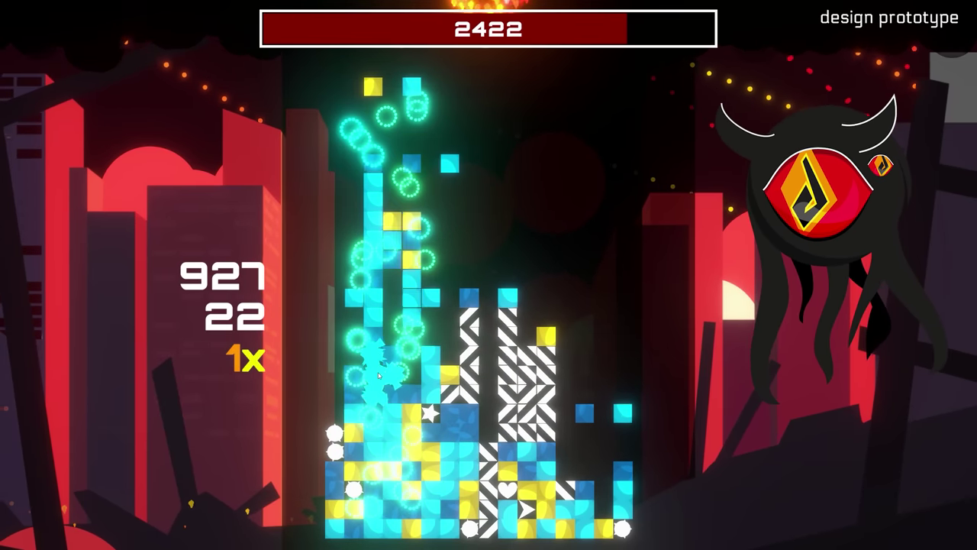
pyautogui.click(384, 409)
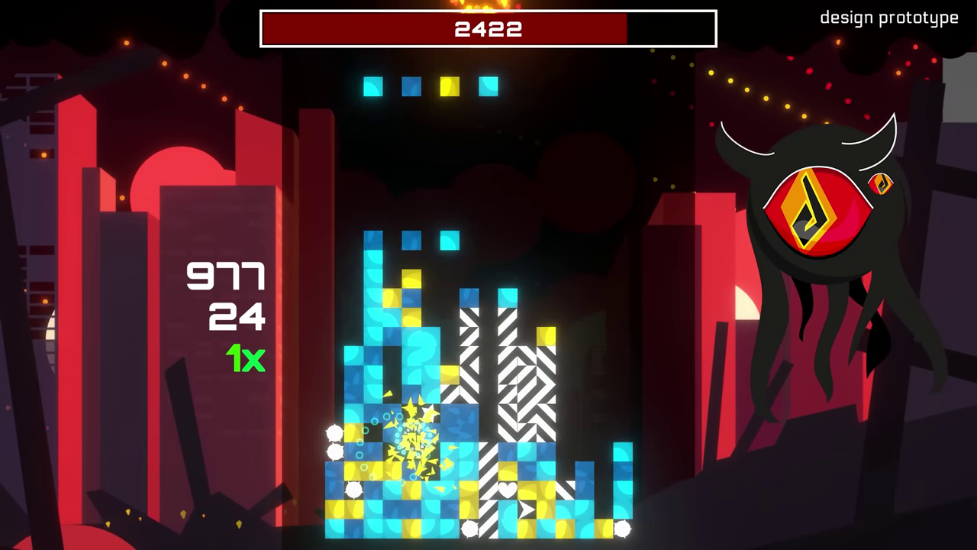
pyautogui.click(504, 336)
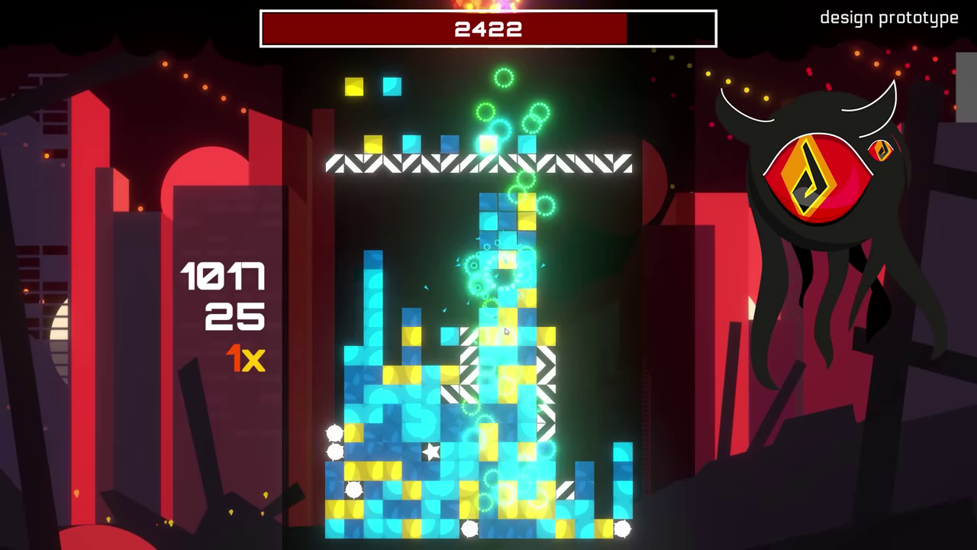
pyautogui.click(506, 336)
pyautogui.click(508, 382)
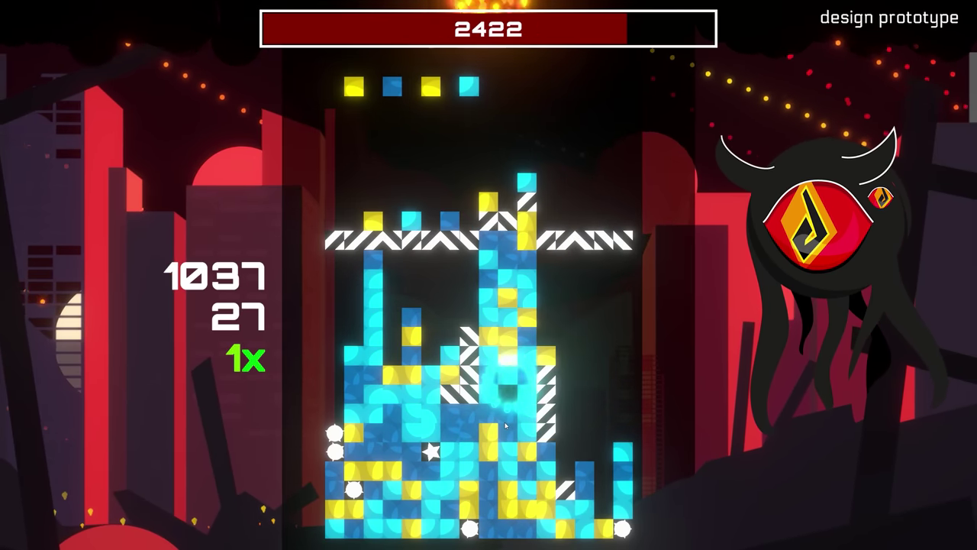
pyautogui.click(506, 426)
pyautogui.click(521, 498)
pyautogui.click(457, 474)
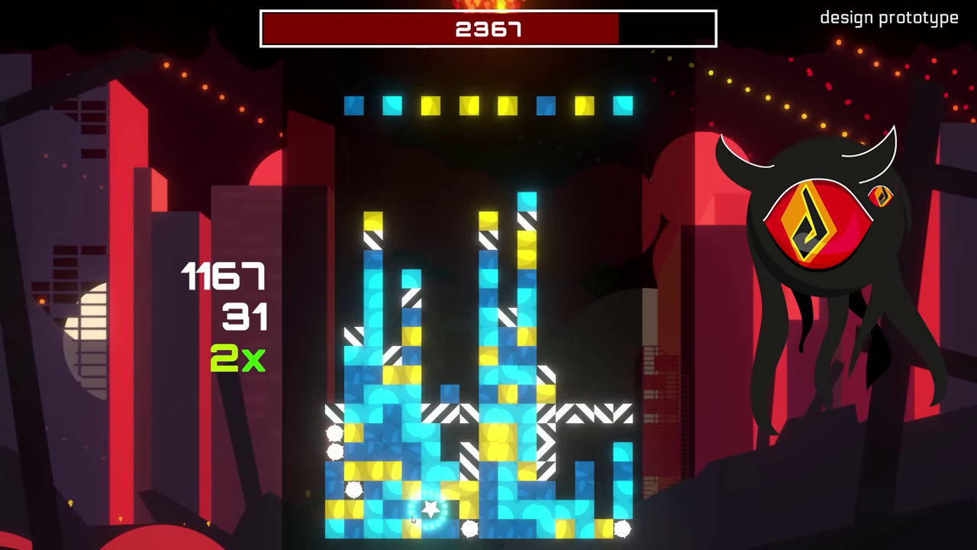
# Set off the star and bomb blocks near the base of the board and clear the colored groups beside them.
pyautogui.click(415, 518)
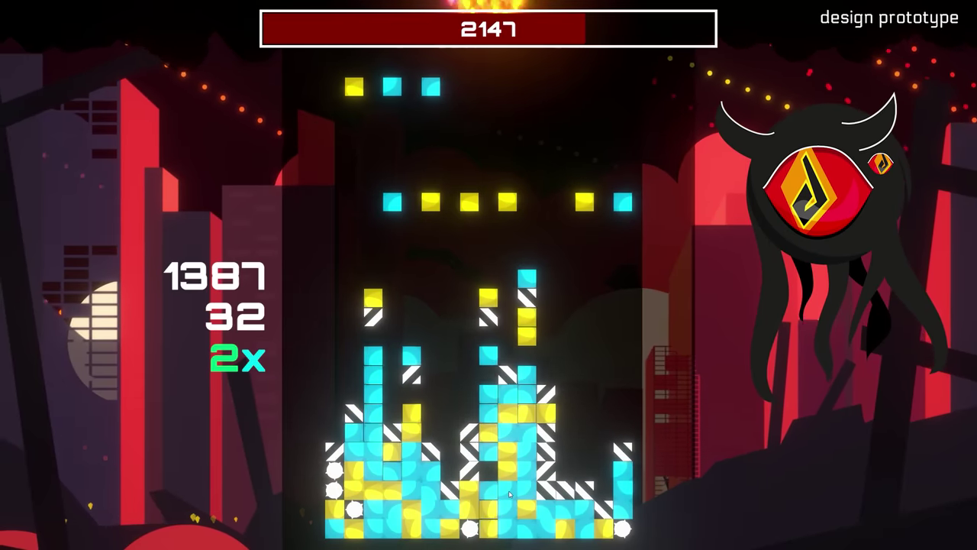
pyautogui.click(510, 494)
pyautogui.click(469, 514)
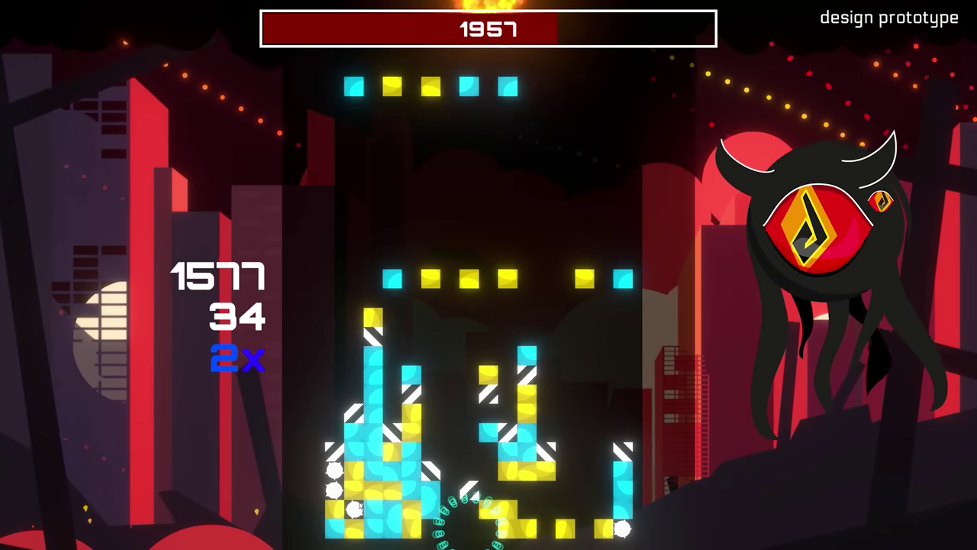
pyautogui.click(356, 505)
pyautogui.click(621, 530)
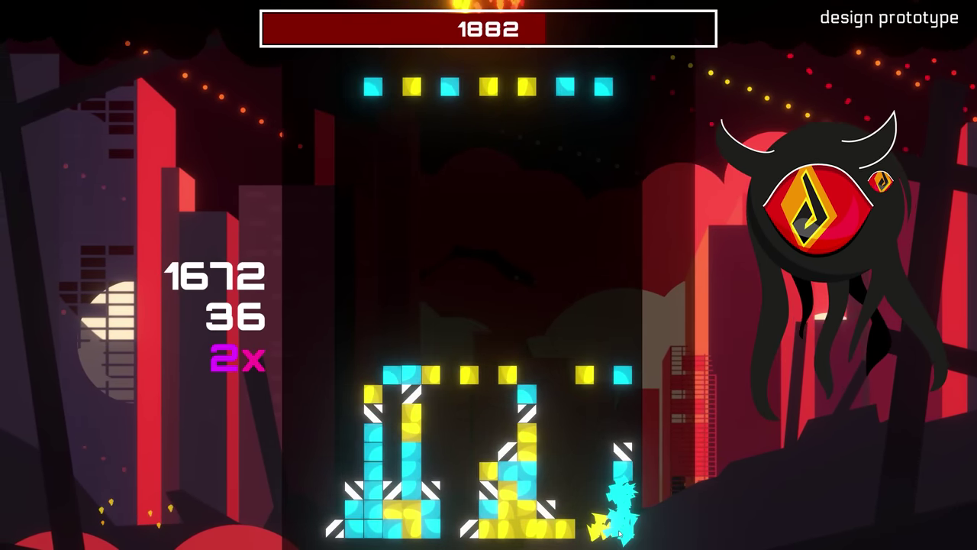
pyautogui.click(489, 514)
pyautogui.click(380, 518)
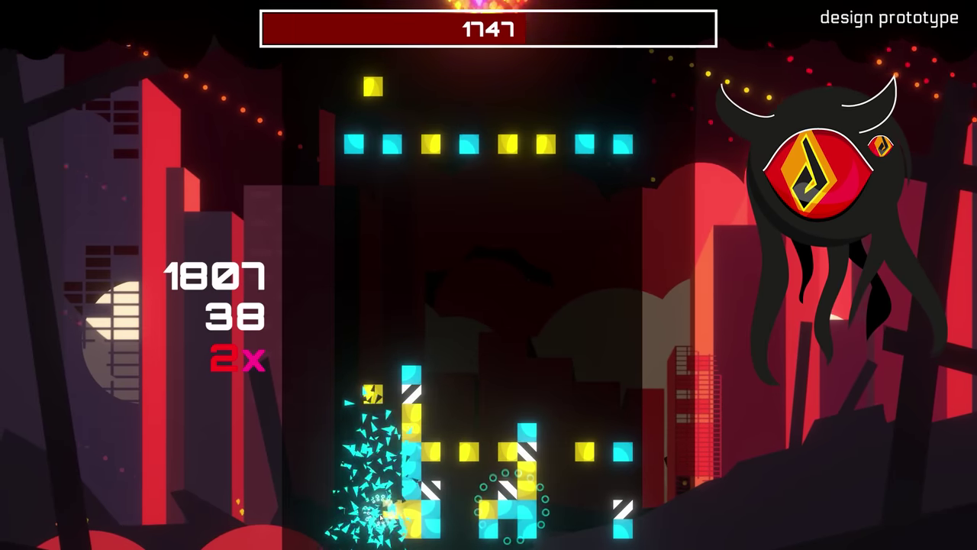